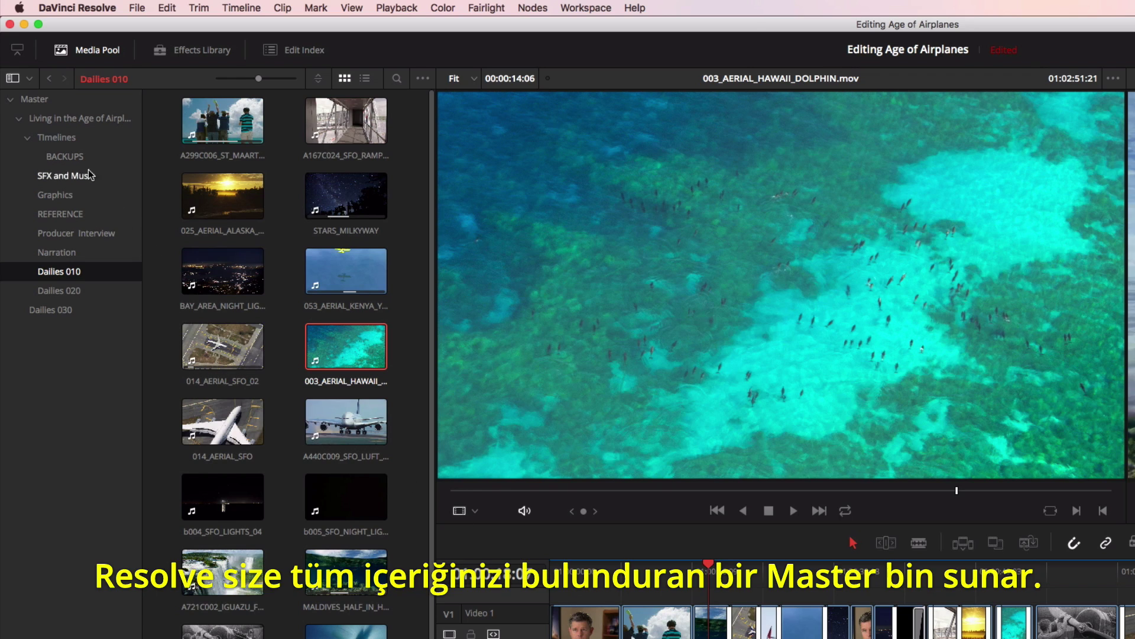
Step: Add a new bin to the Master bin and name it Dailies 030
click(35, 100)
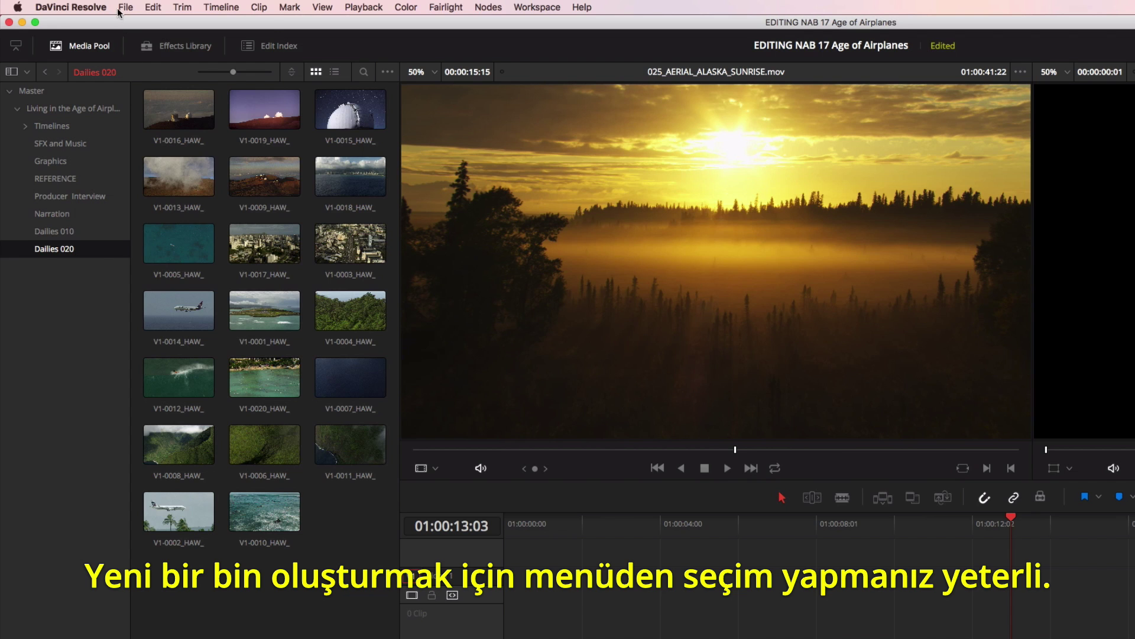
click(86, 5)
click(123, 36)
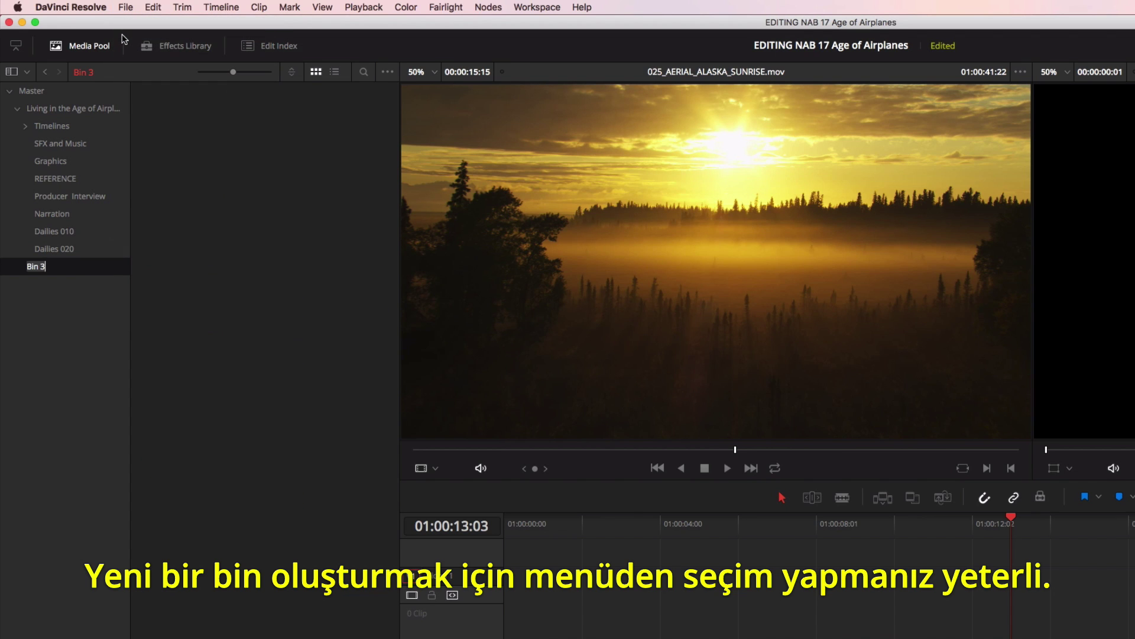
text(Dailies)
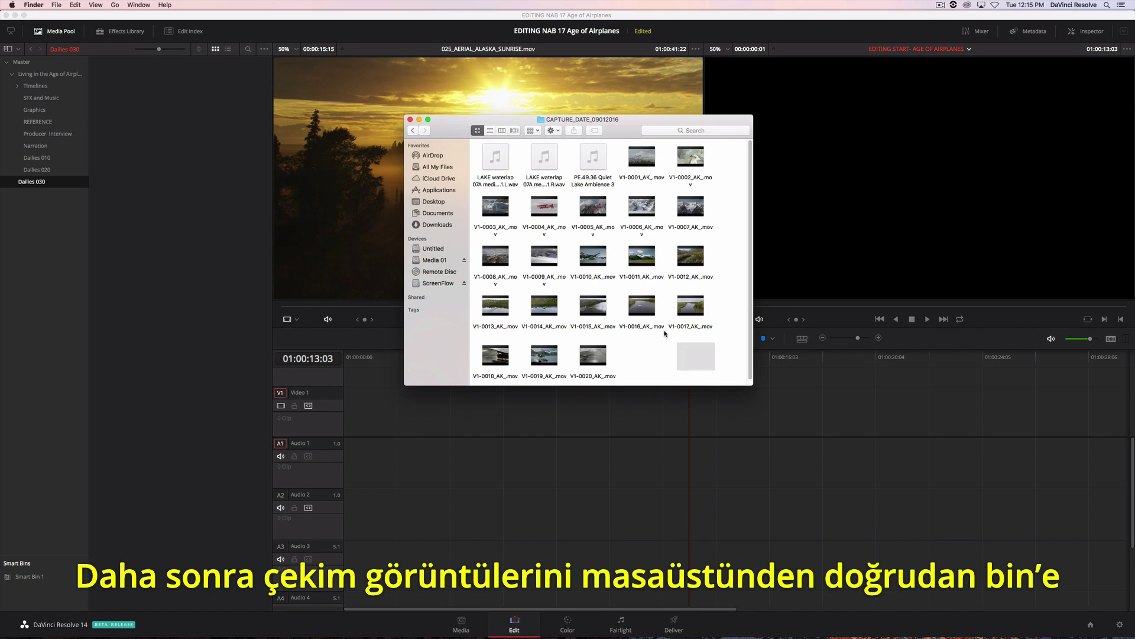
Step: Import all files from the CAPTURE_DATE_09012016 folder into the Dailies 030 bin
key(super+a)
drag(641, 305, 136, 200)
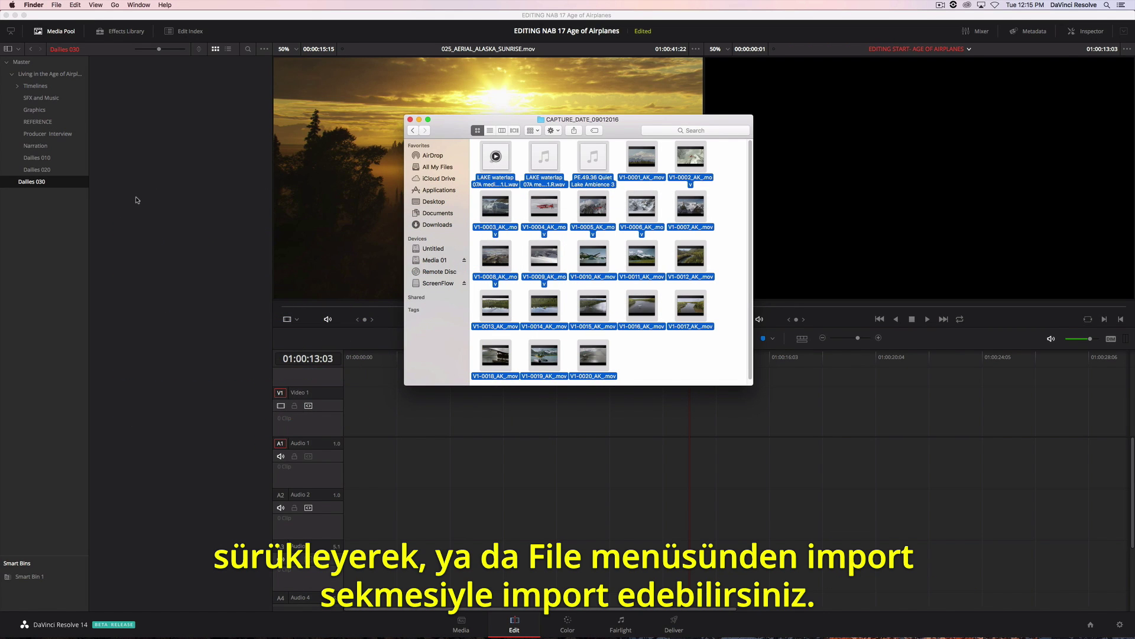
click(65, 202)
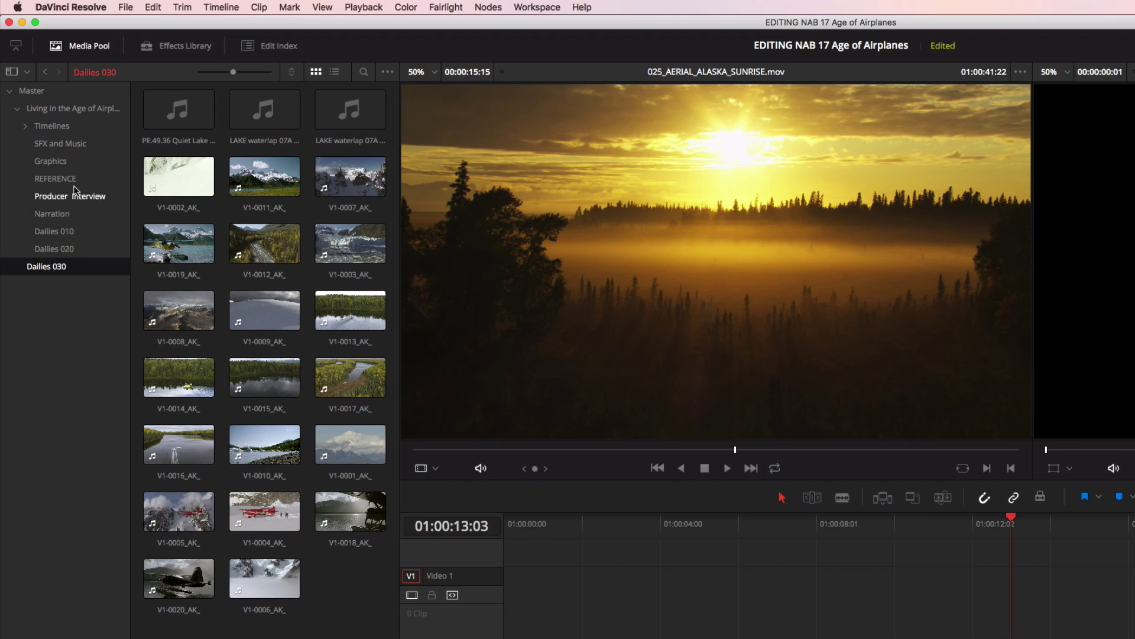
Step: Open the SFX and Music bin in its own window, move the three audio clips from Dailies 030 into it, and close the window
right_click(45, 100)
click(124, 194)
click(46, 267)
drag(140, 121, 1023, 582)
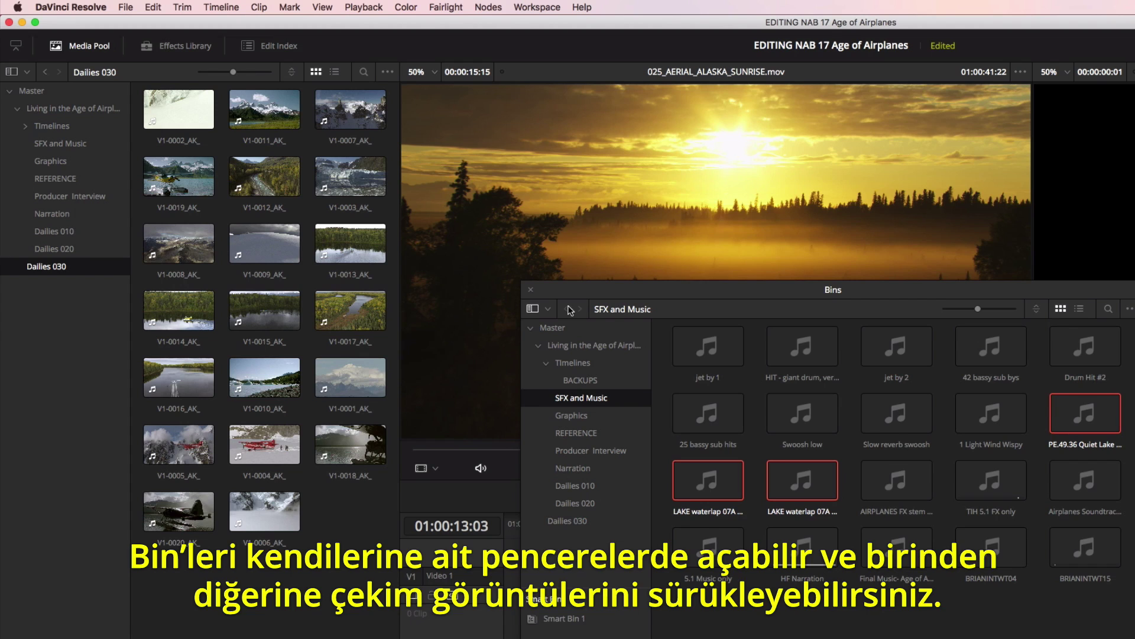
click(530, 289)
Step: Enlarge the Dailies 030 thumbnails slightly, then switch to list view, toggle the Duration column and apply the basic column layout
drag(234, 73, 238, 75)
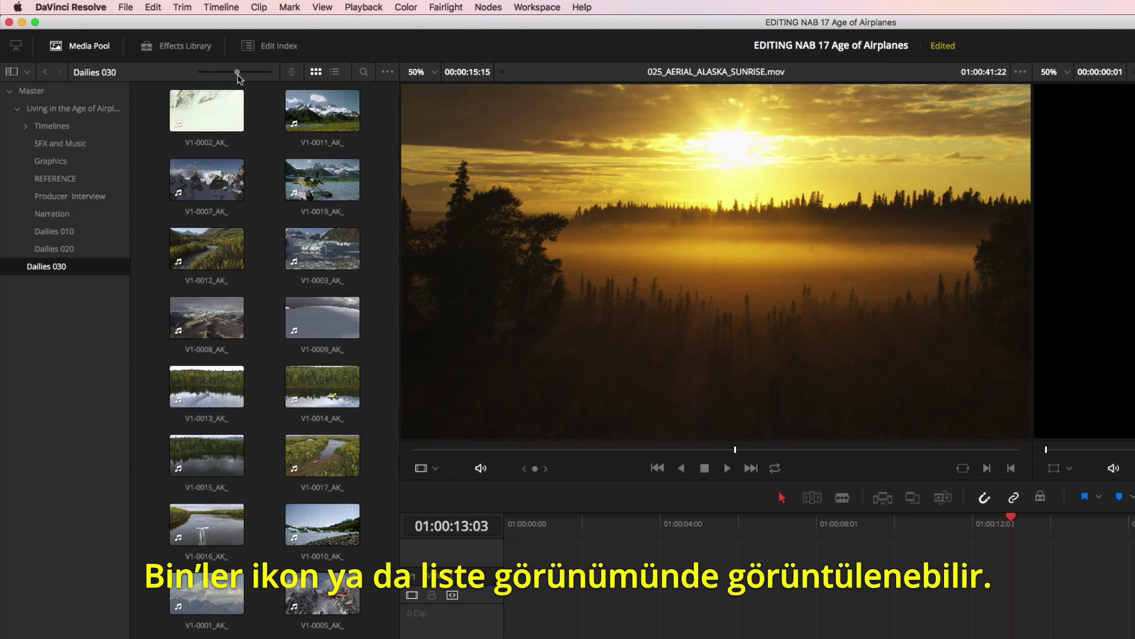
click(333, 72)
right_click(290, 156)
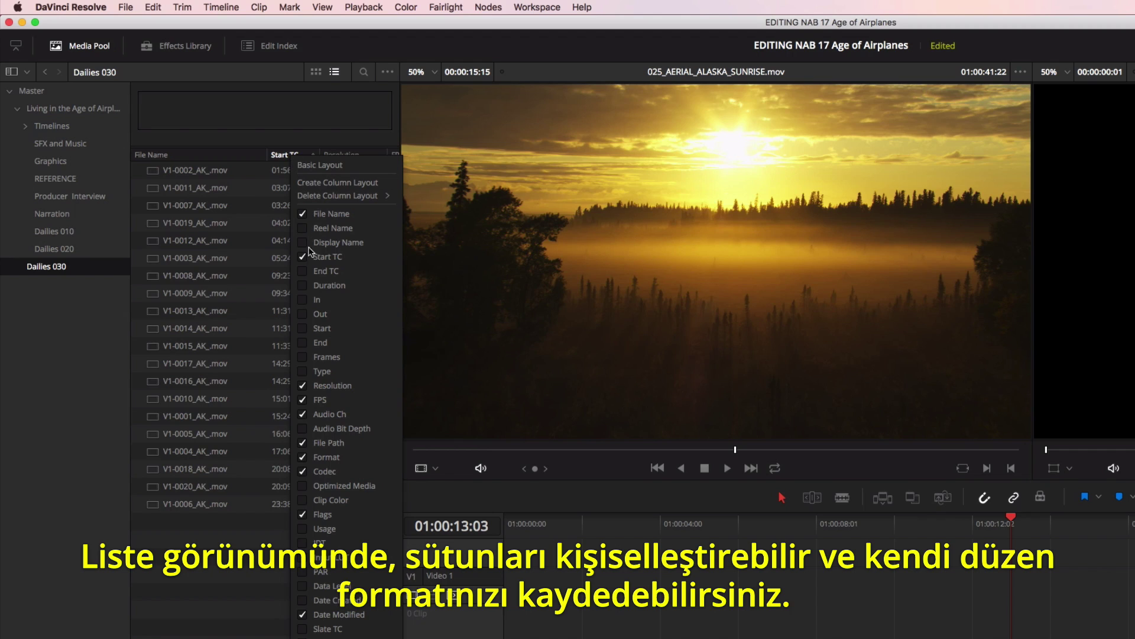
click(304, 286)
click(321, 169)
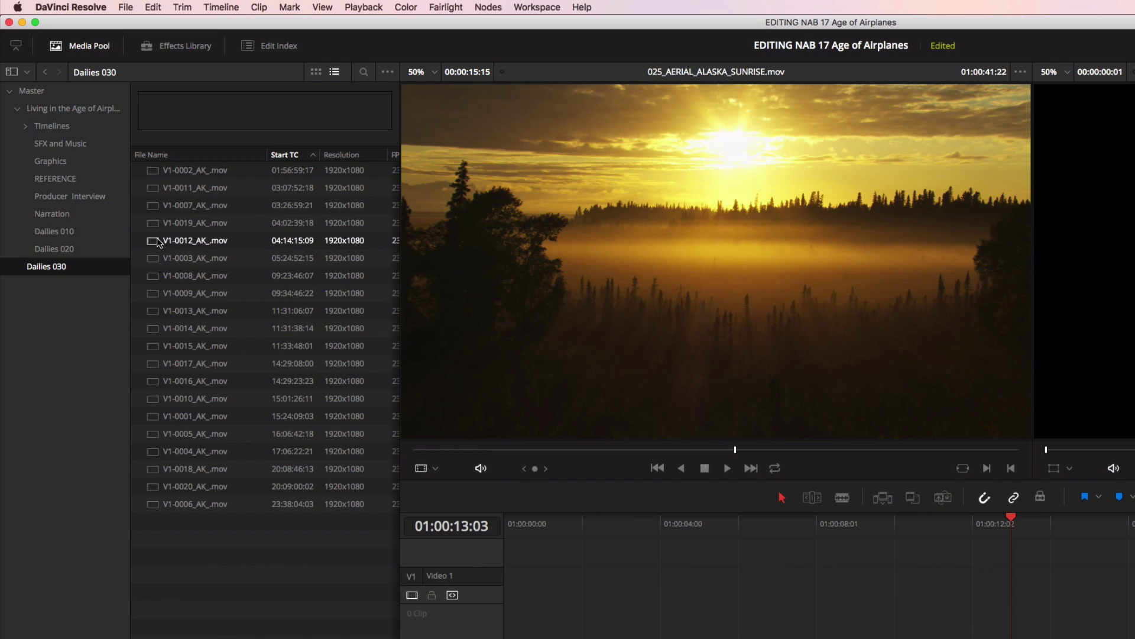
Step: Show the Dailies 010 bin as thumbnails and start a smart bin with the rule that Keywords contains aerial
click(87, 233)
click(317, 74)
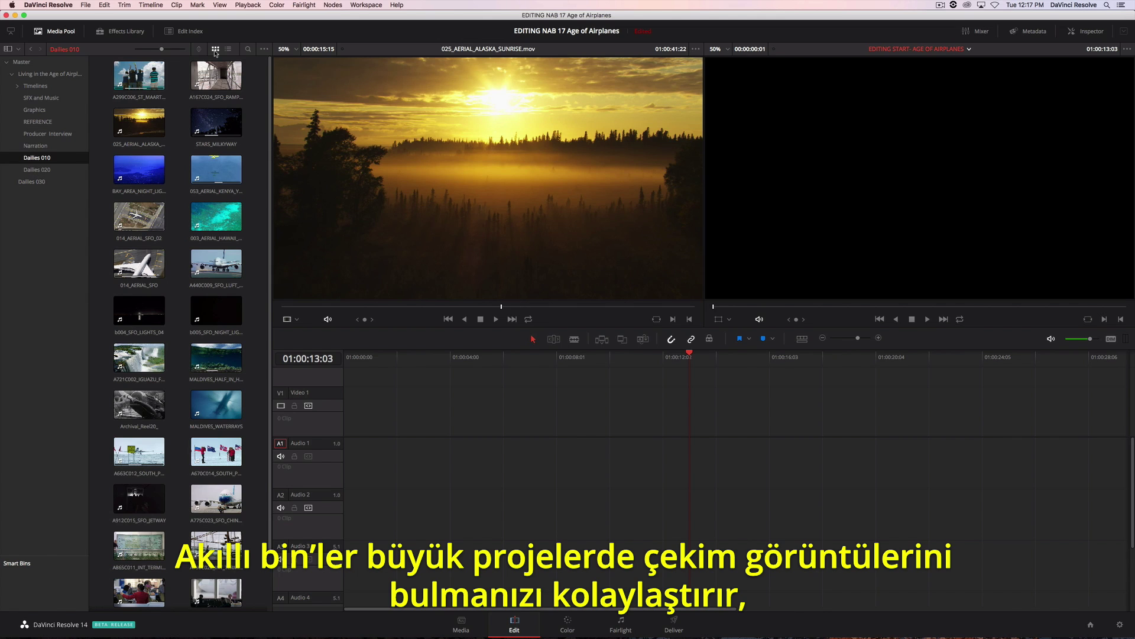
right_click(47, 581)
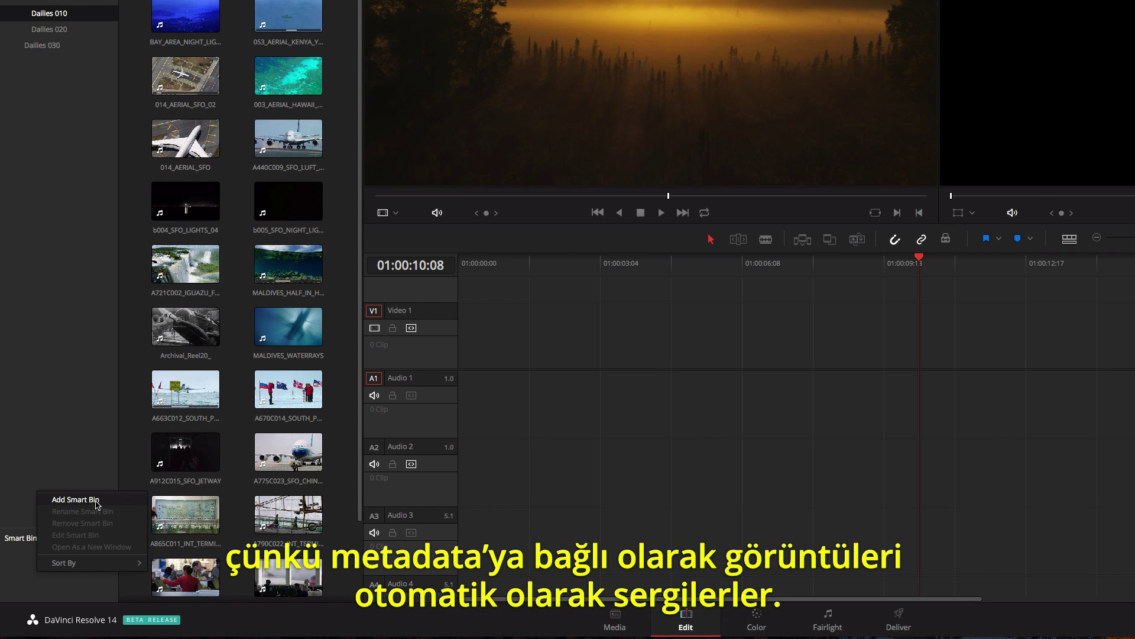
click(75, 500)
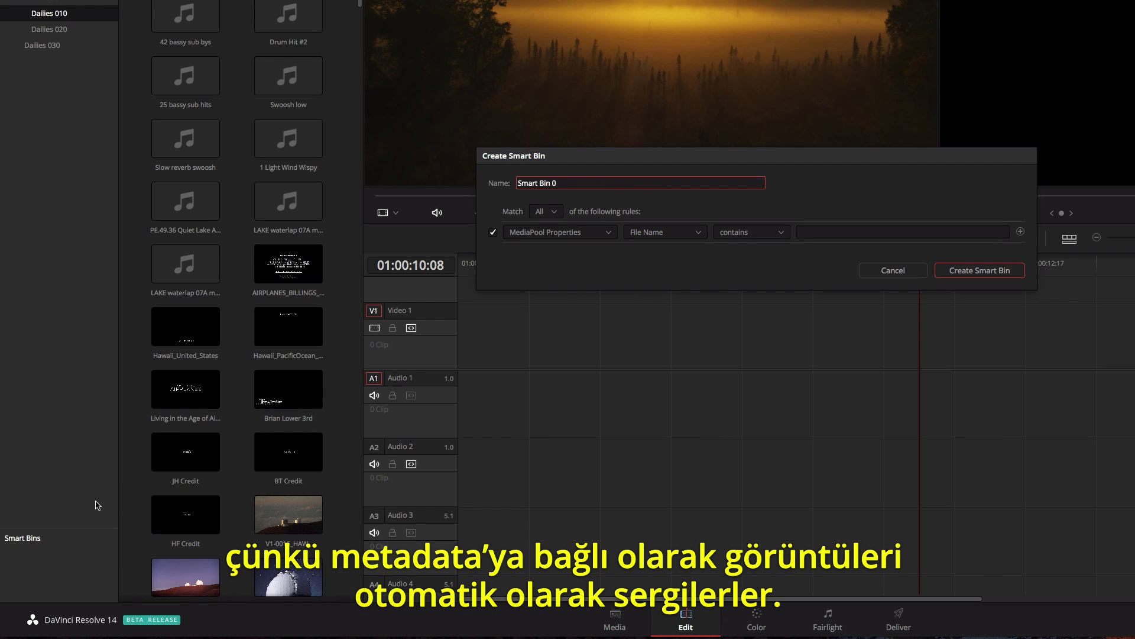
click(691, 235)
scroll(685, 307, down, 2)
click(677, 367)
click(814, 232)
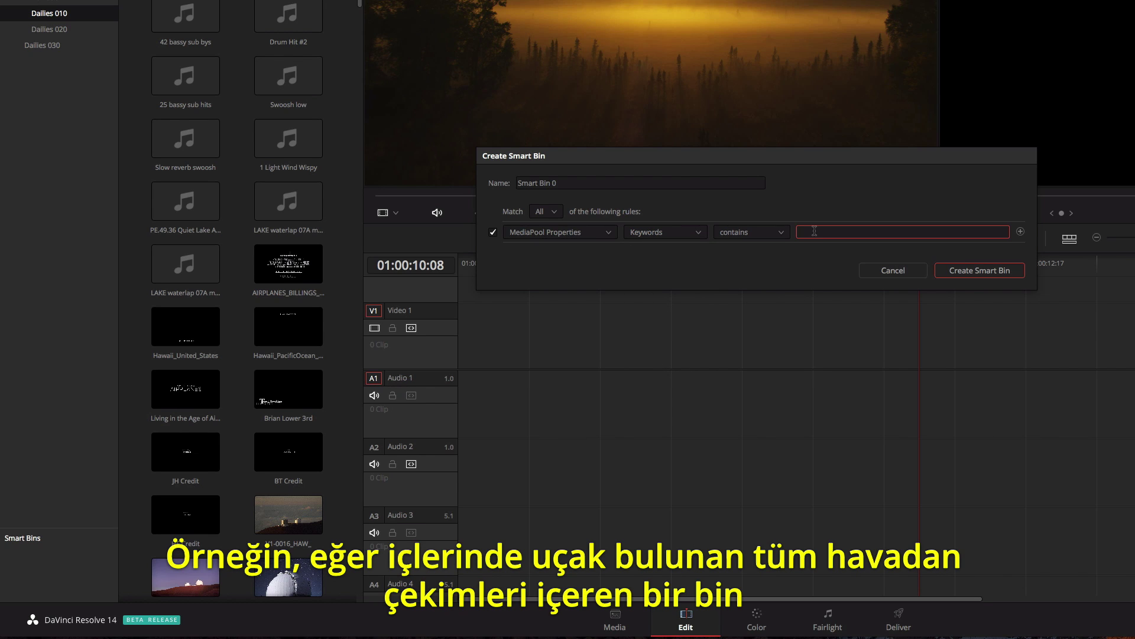
text(aerial)
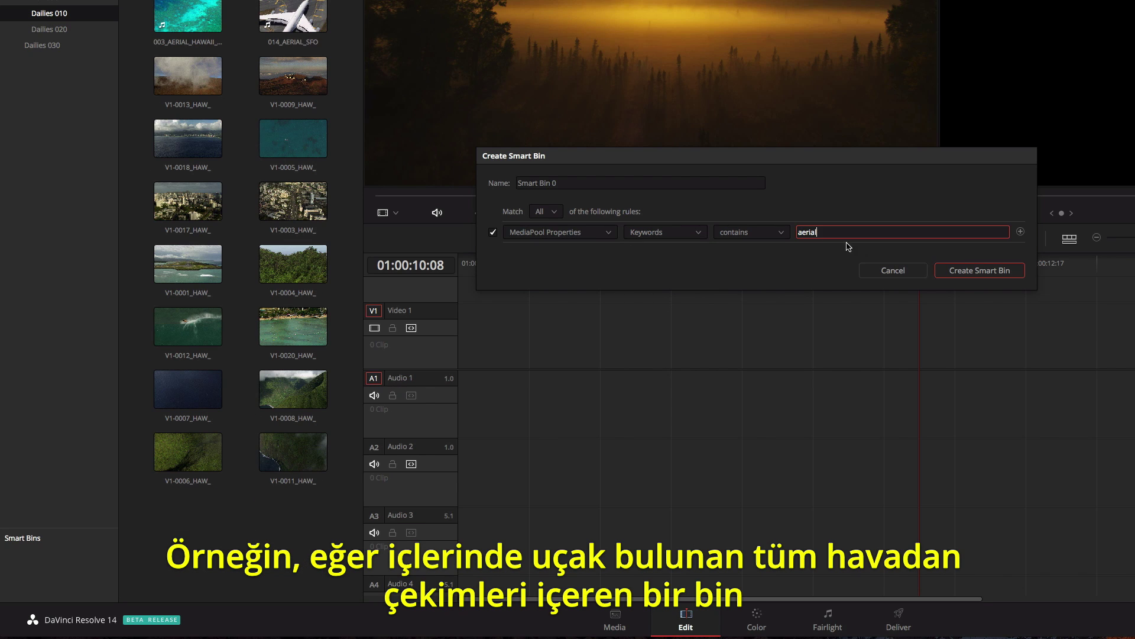
Step: Add a second rule that Keywords contains plane, and create the smart bin
click(1020, 232)
click(982, 251)
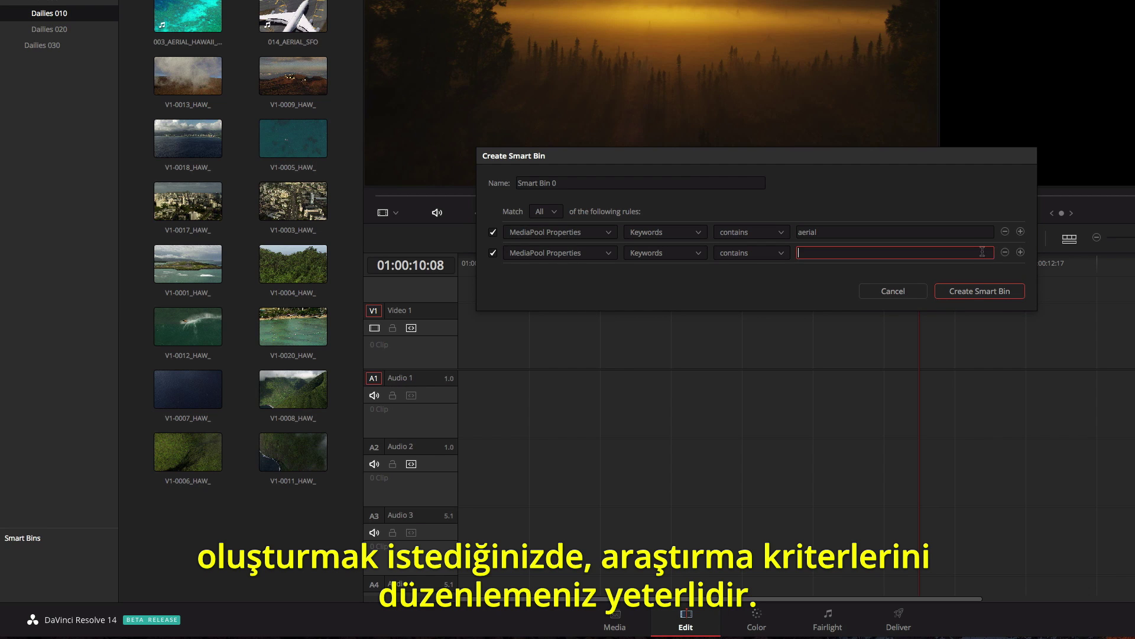
text(plane)
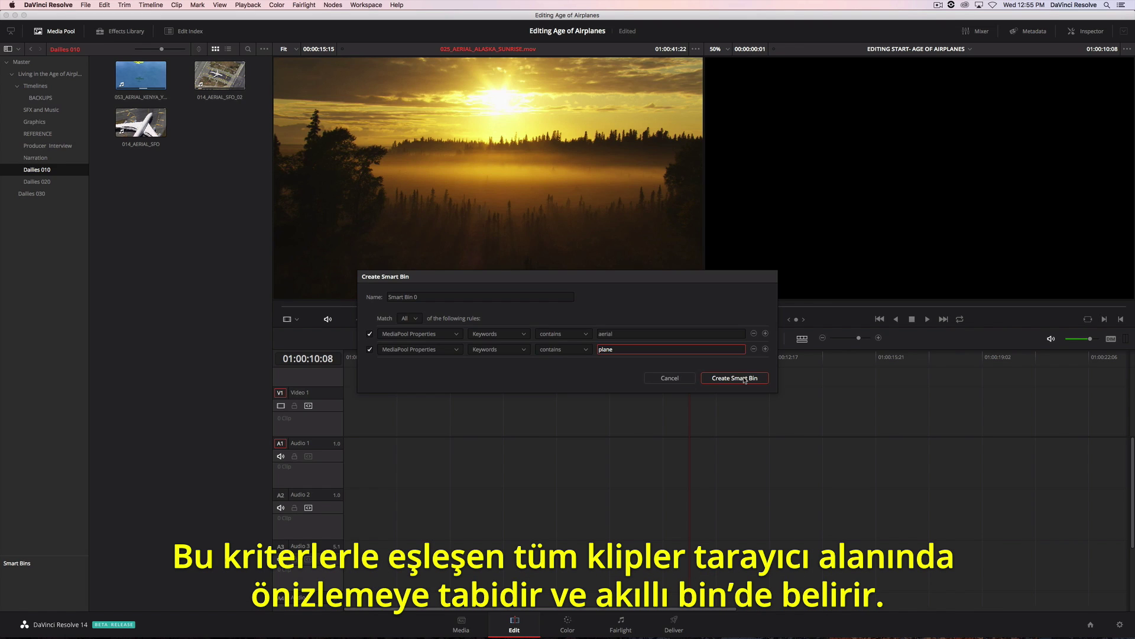
click(997, 291)
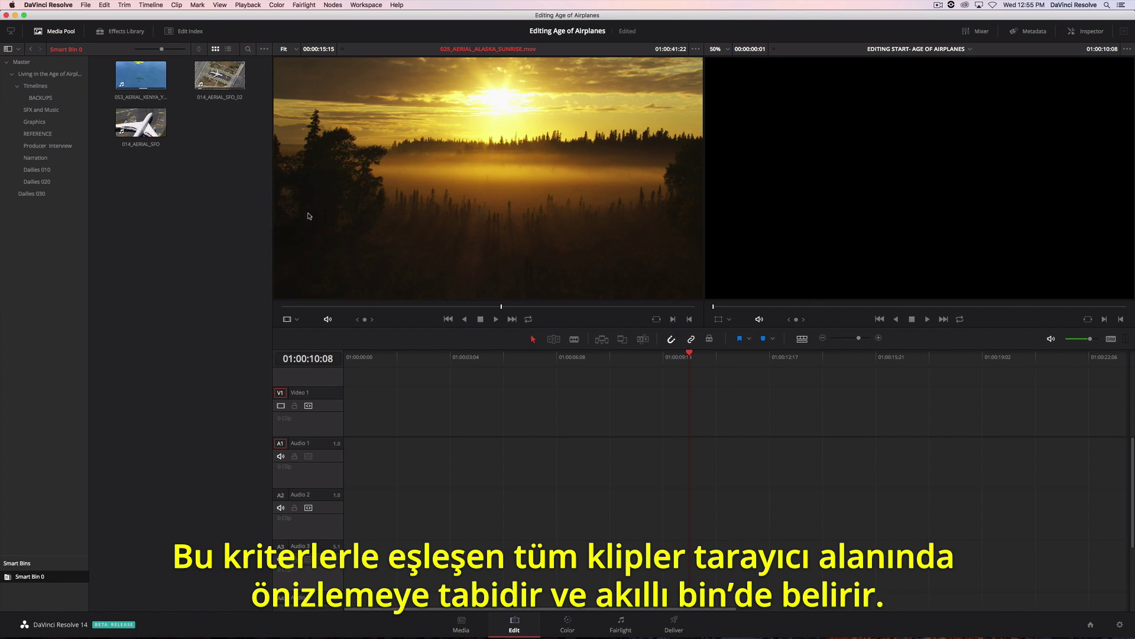
Step: Place all three clips from the smart bin at the start of the timeline and scrub through them to 01:00:11:09
drag(107, 71, 216, 139)
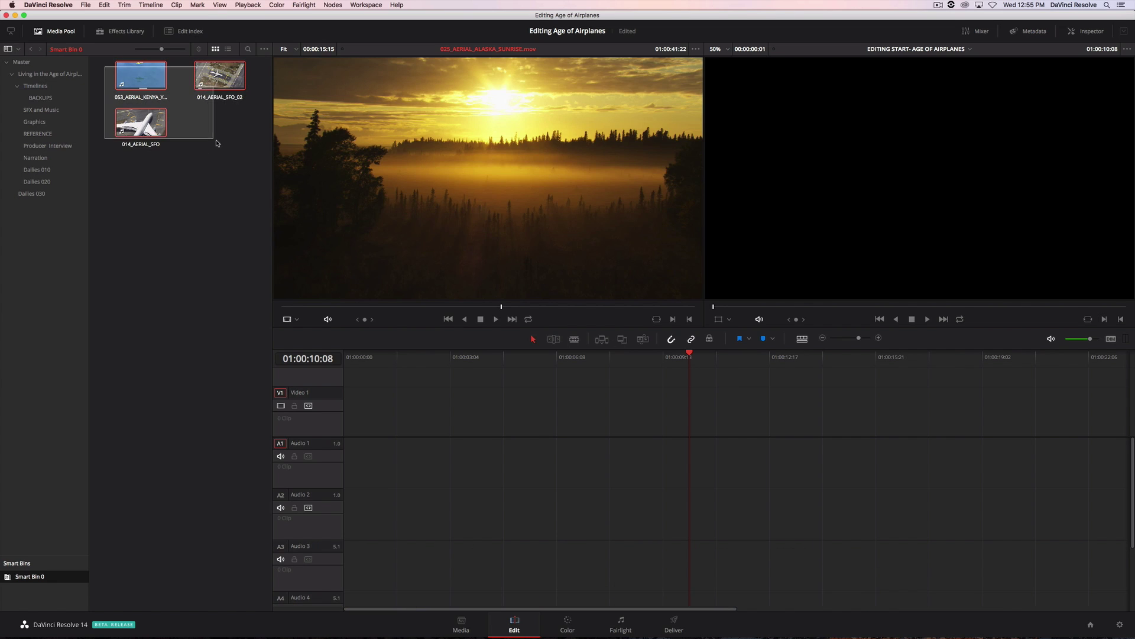
drag(214, 81, 342, 428)
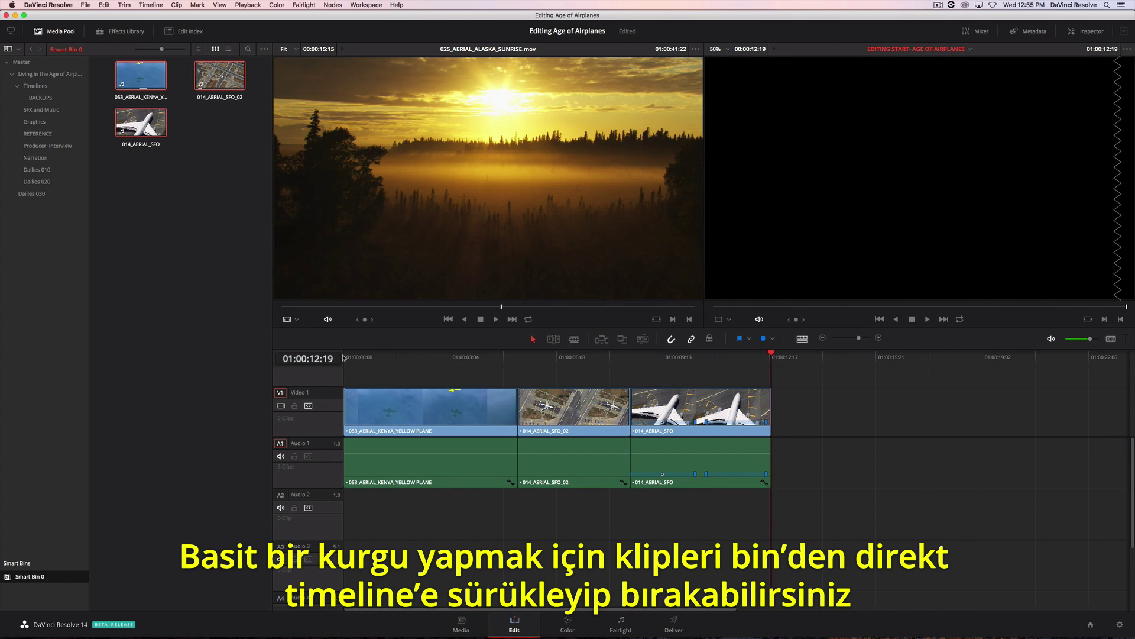
drag(345, 359, 727, 383)
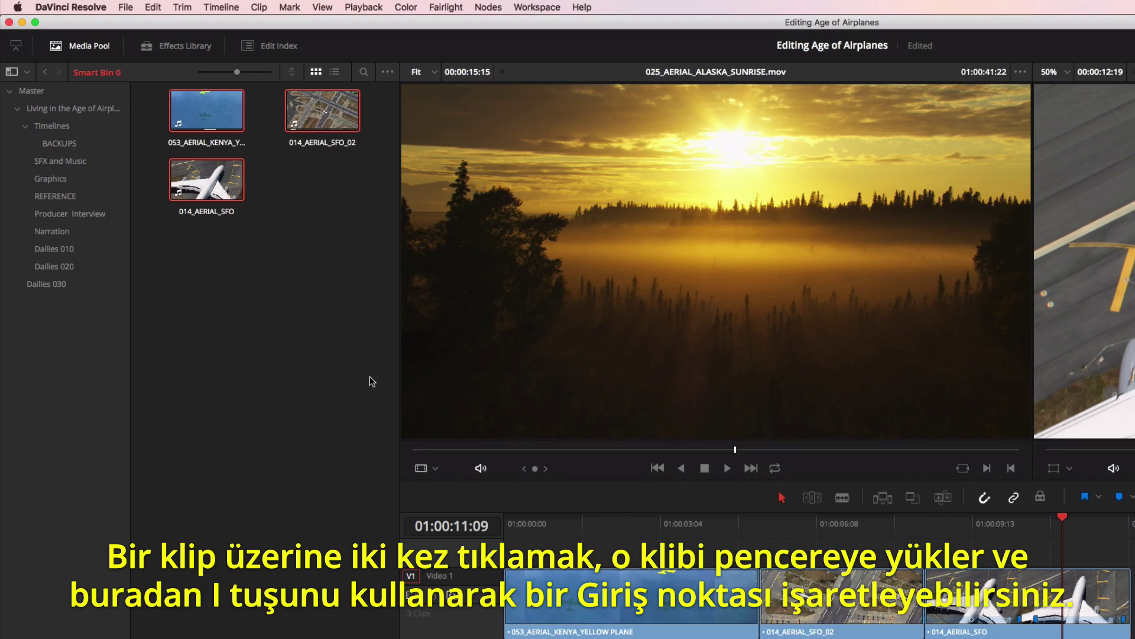
Step: Load the A299C006_ST_MAARTEN_LANDING_W_PEOPLE clip from Dailies 010 in the source viewer and mark an In point and an Out point at 01:00:11:04
click(85, 250)
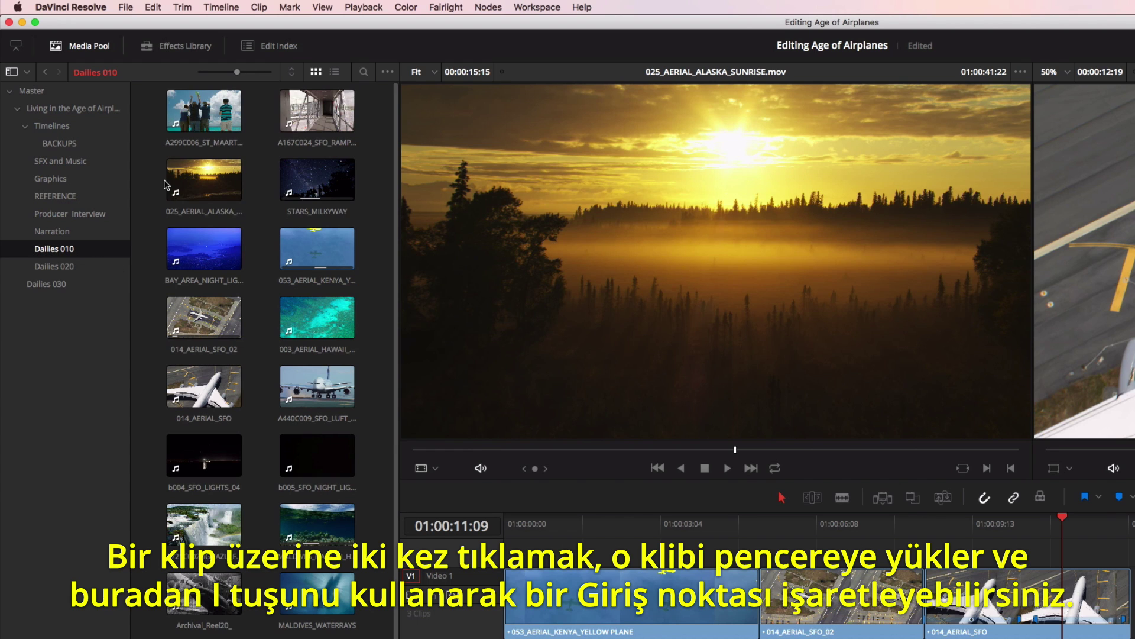
double_click(204, 112)
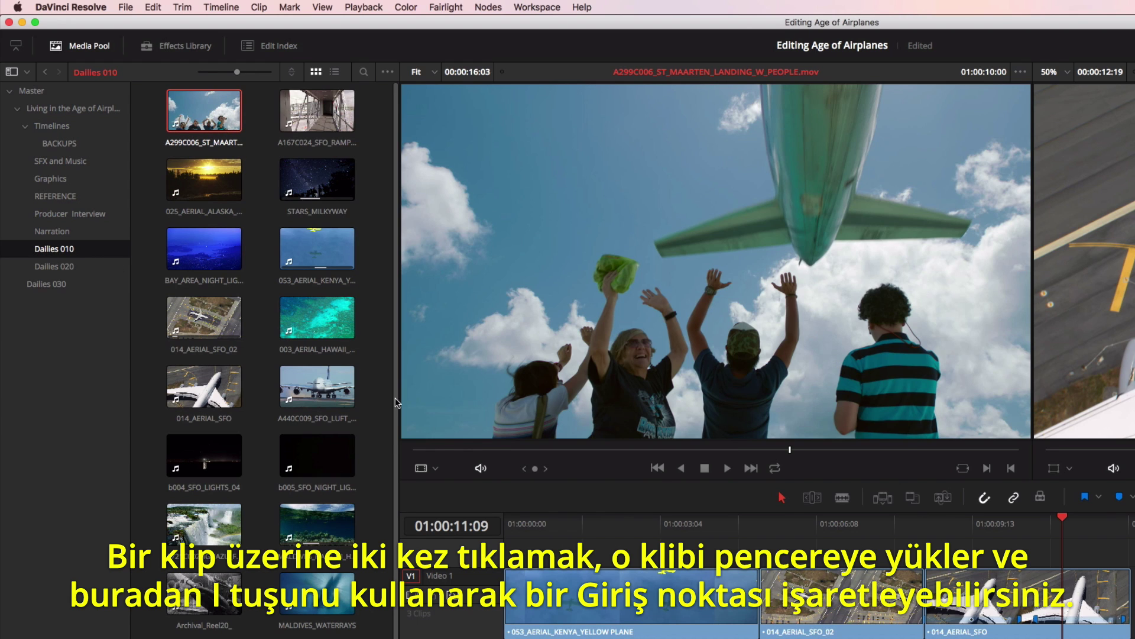
drag(440, 453, 835, 470)
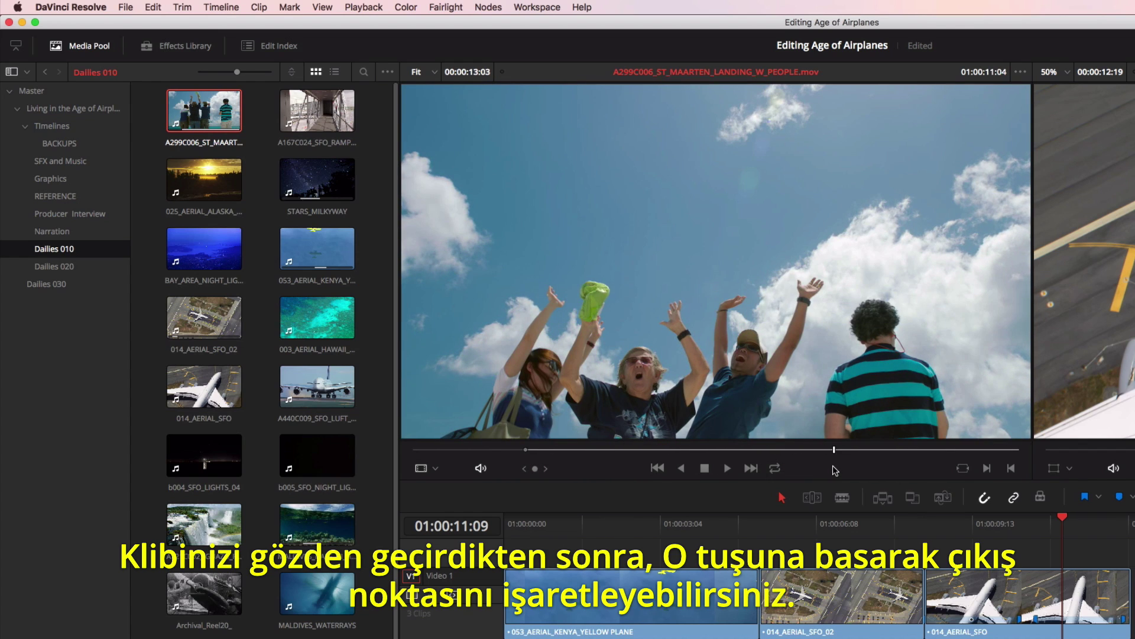
key(o)
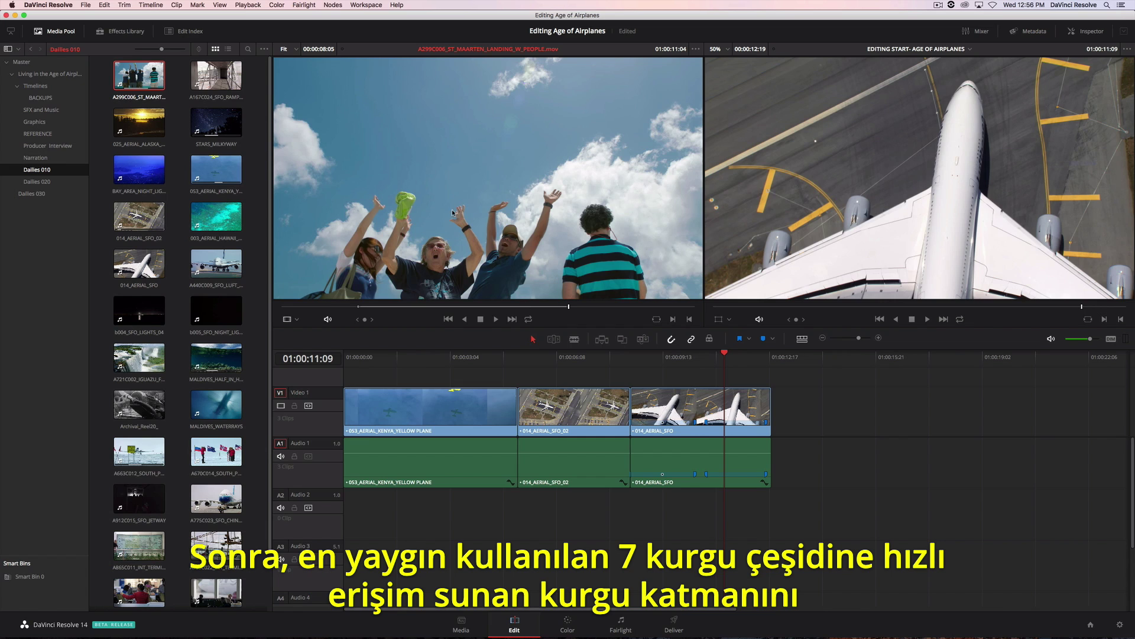
Step: Add the marked St. Maarten clip to the timeline with an Append at End edit
drag(436, 179, 954, 176)
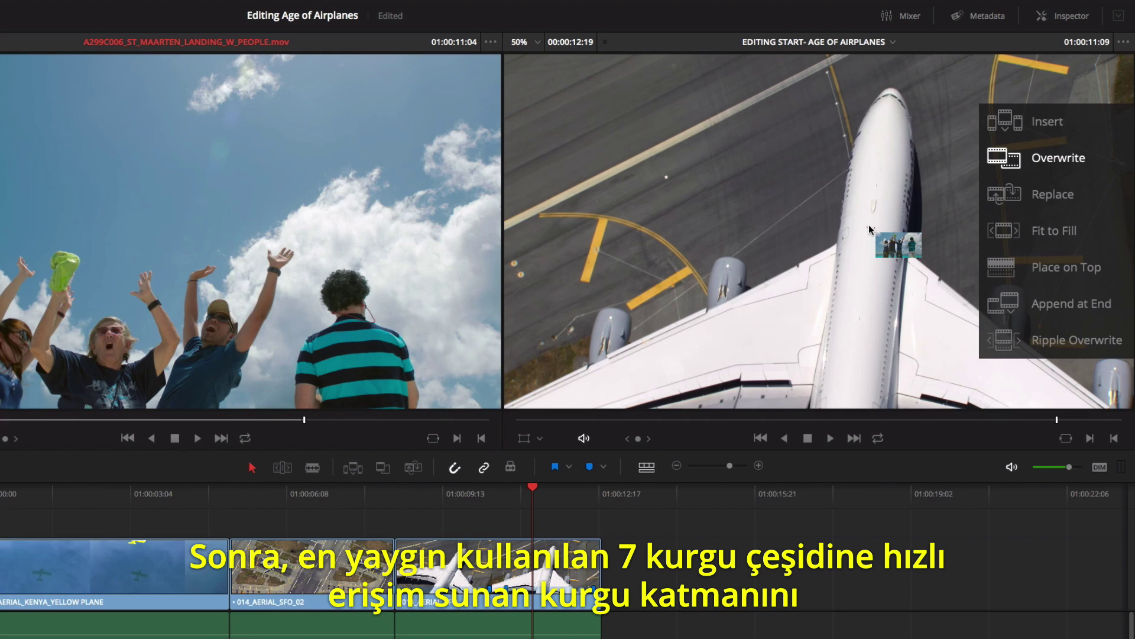
drag(869, 229, 1012, 304)
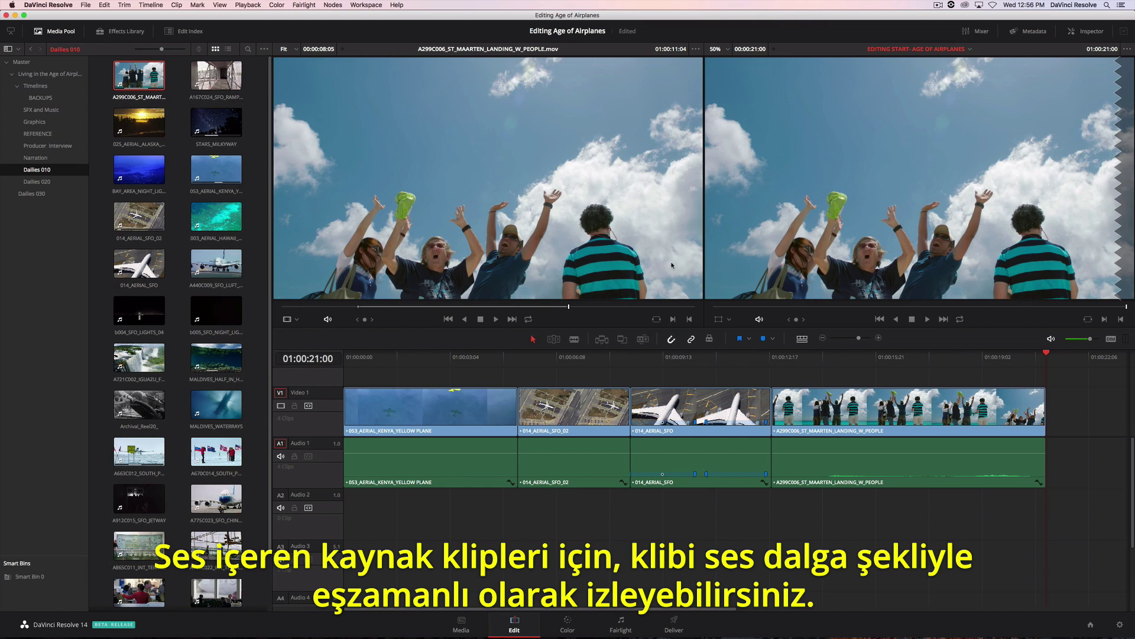
Step: Load the first interview video clip from the Producer Interview bin in the source viewer and show its zoomed audio waveform
click(47, 145)
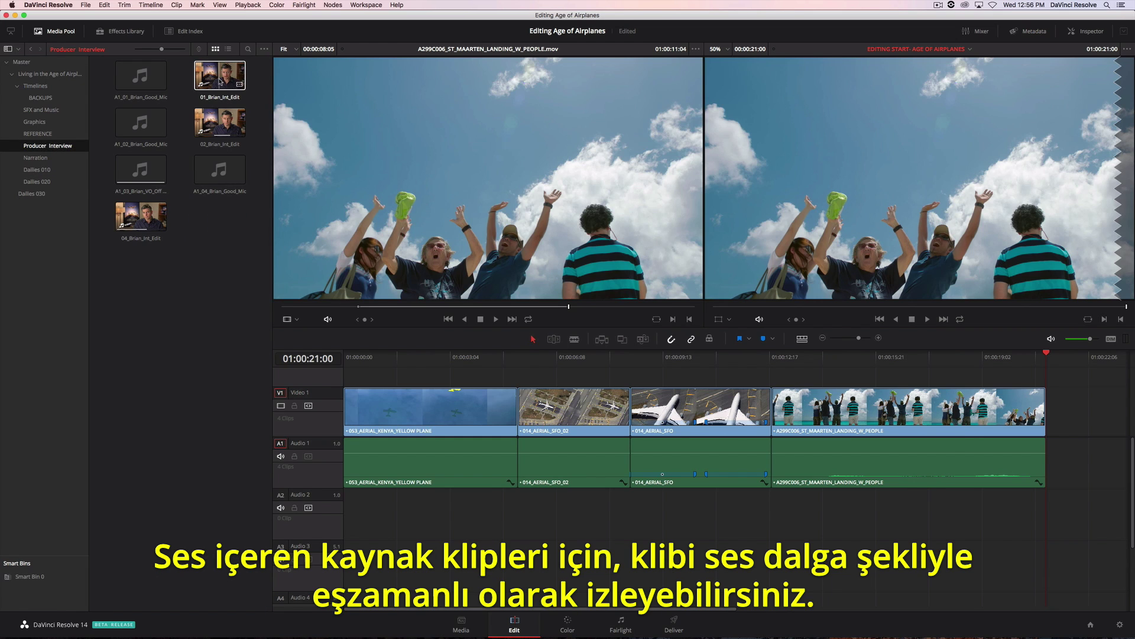
double_click(219, 82)
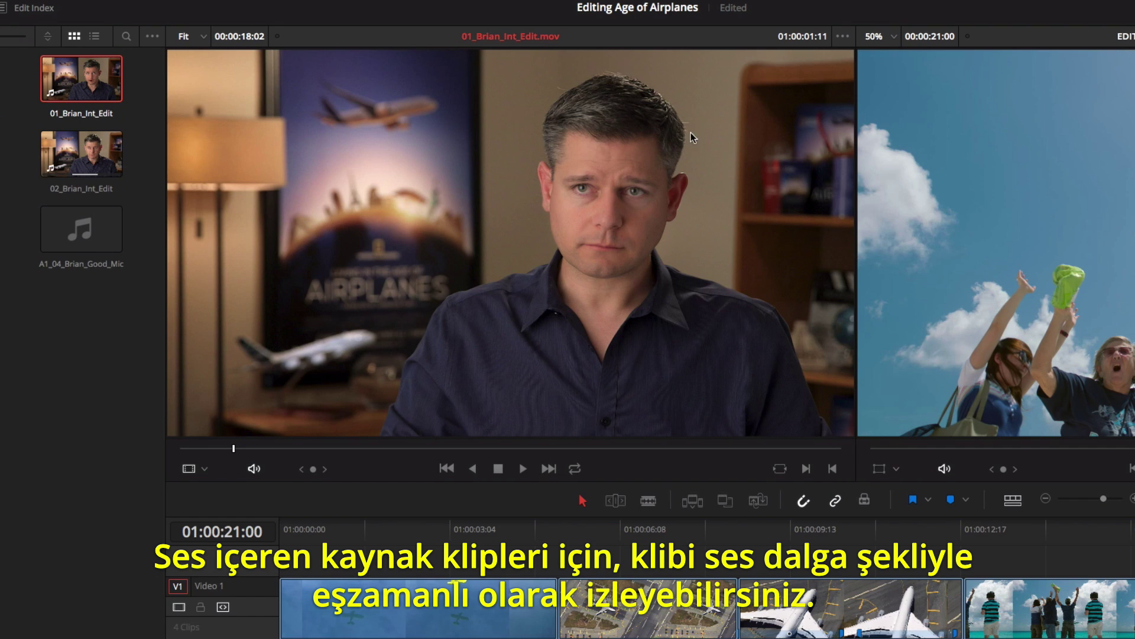
click(842, 36)
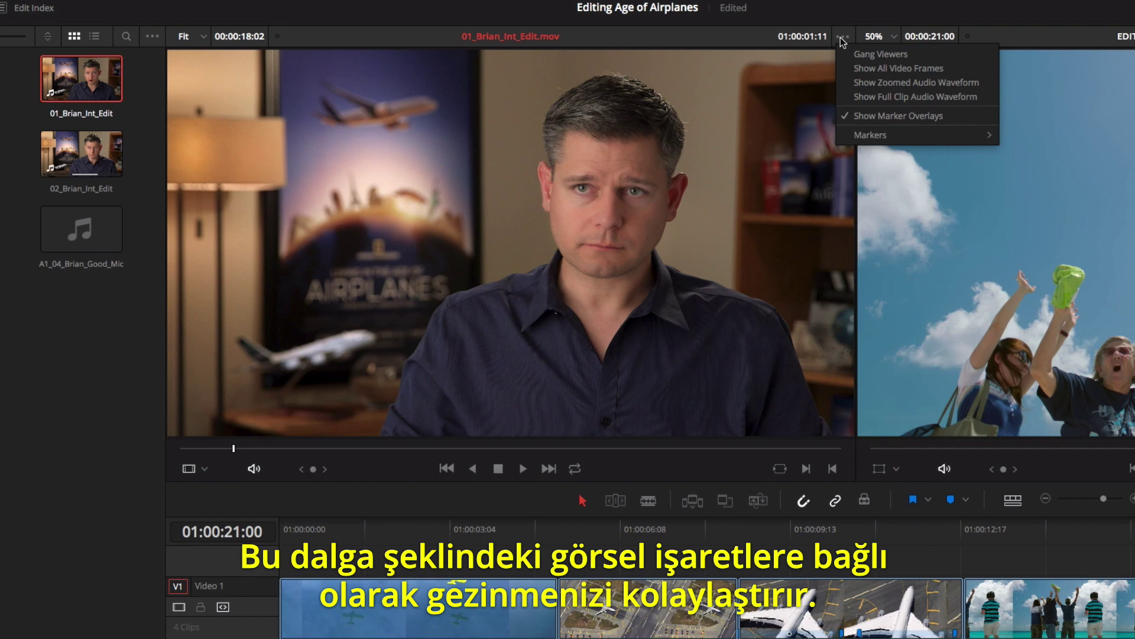
click(858, 84)
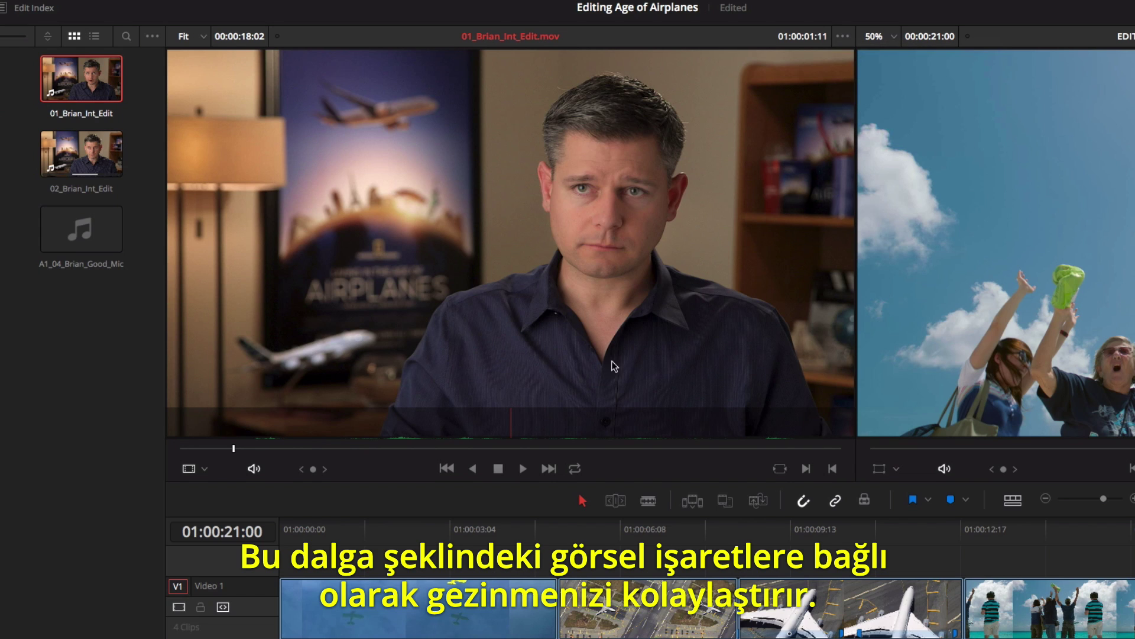
Step: Use the waveform to mark the interview clip's In point at 01:00:05:09 and Out point at 01:00:13:02
drag(234, 448, 378, 467)
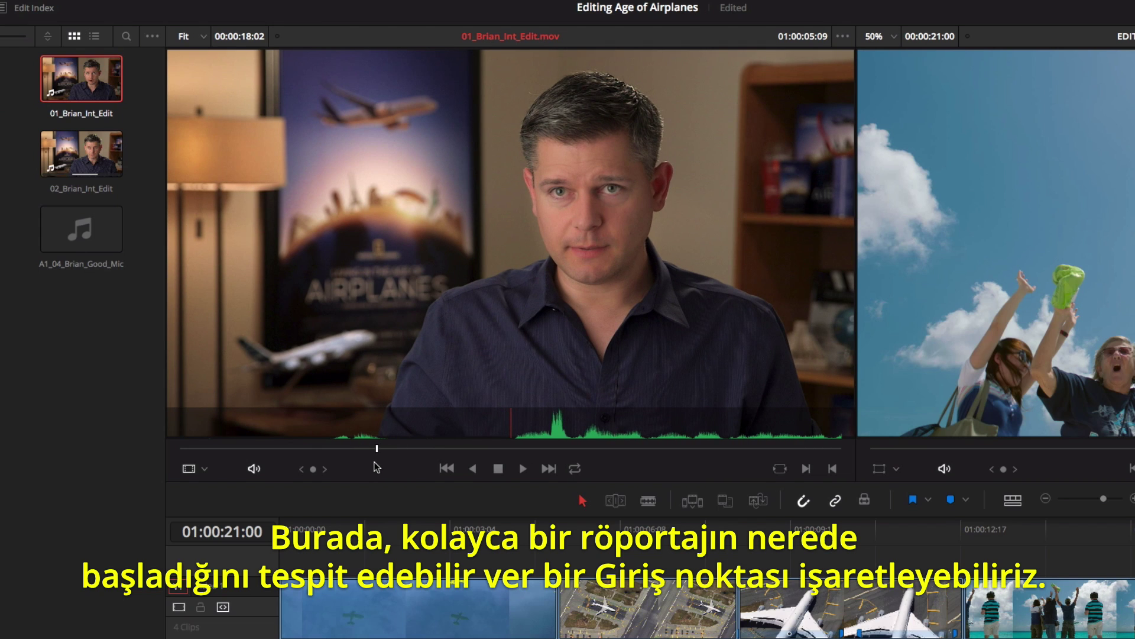
key(i)
key(space)
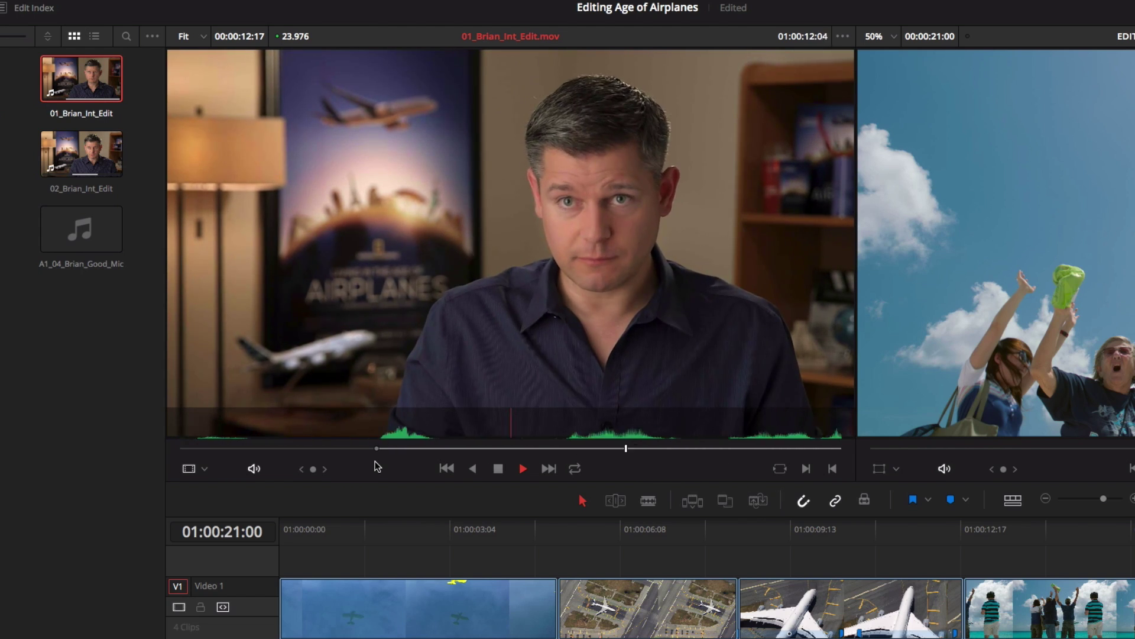
key(space)
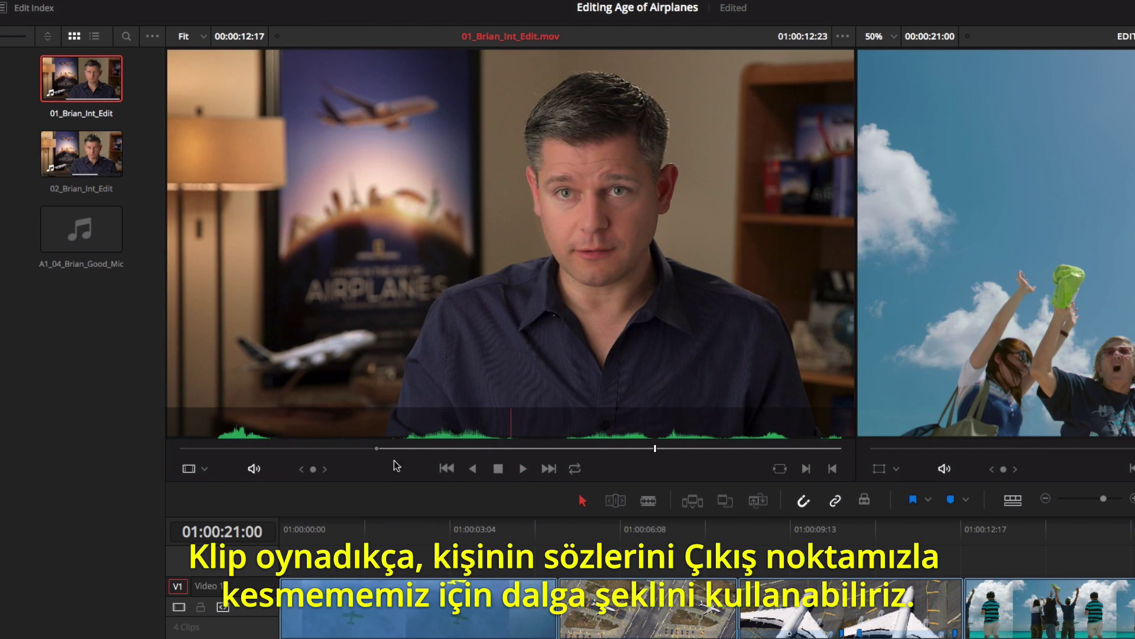
mouse_move(656, 451)
mouse_down()
mouse_move(677, 452)
mouse_move(660, 452)
mouse_up()
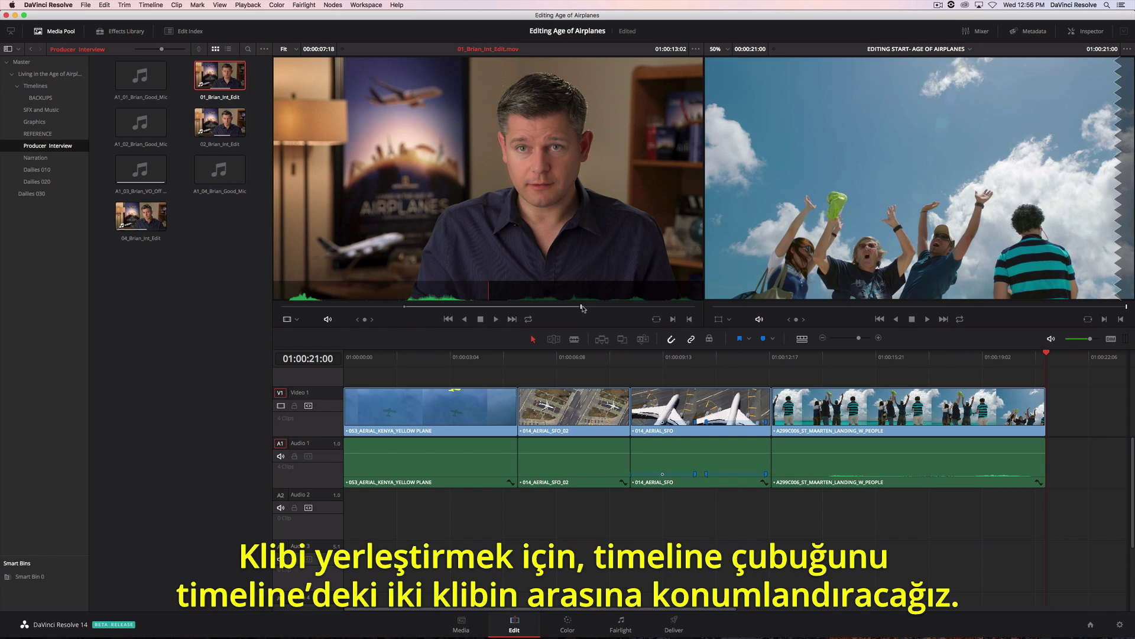
Step: Insert the marked interview clip between the Kenya yellow plane clip and the 014_AERIAL_SFO_02 clip at 01:00:05:05
drag(1046, 353, 511, 359)
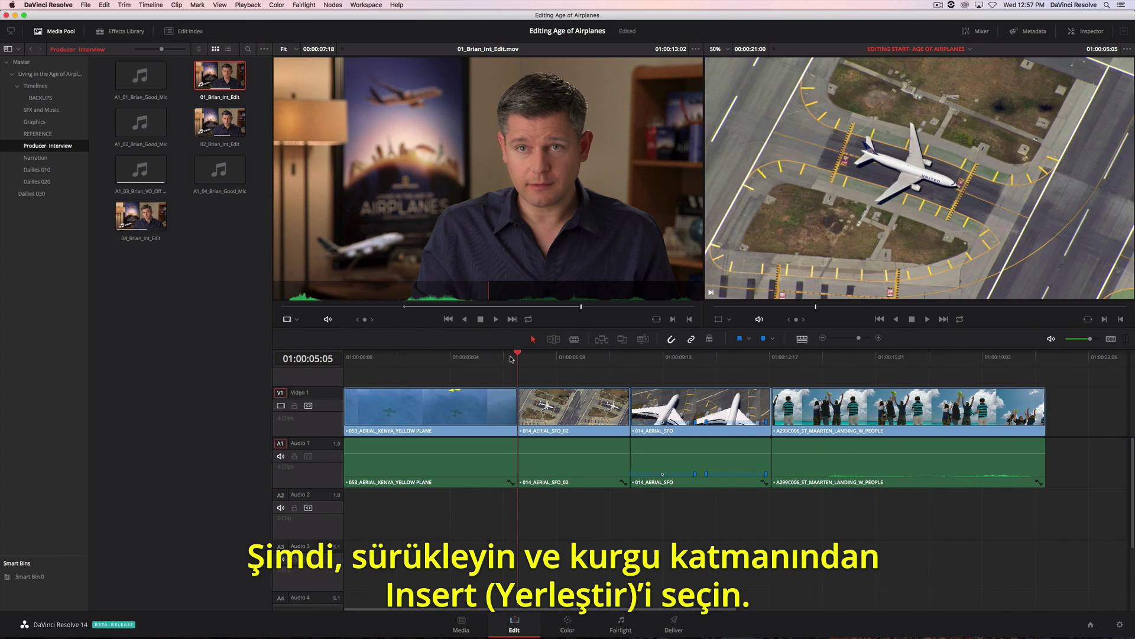
drag(441, 191, 1041, 106)
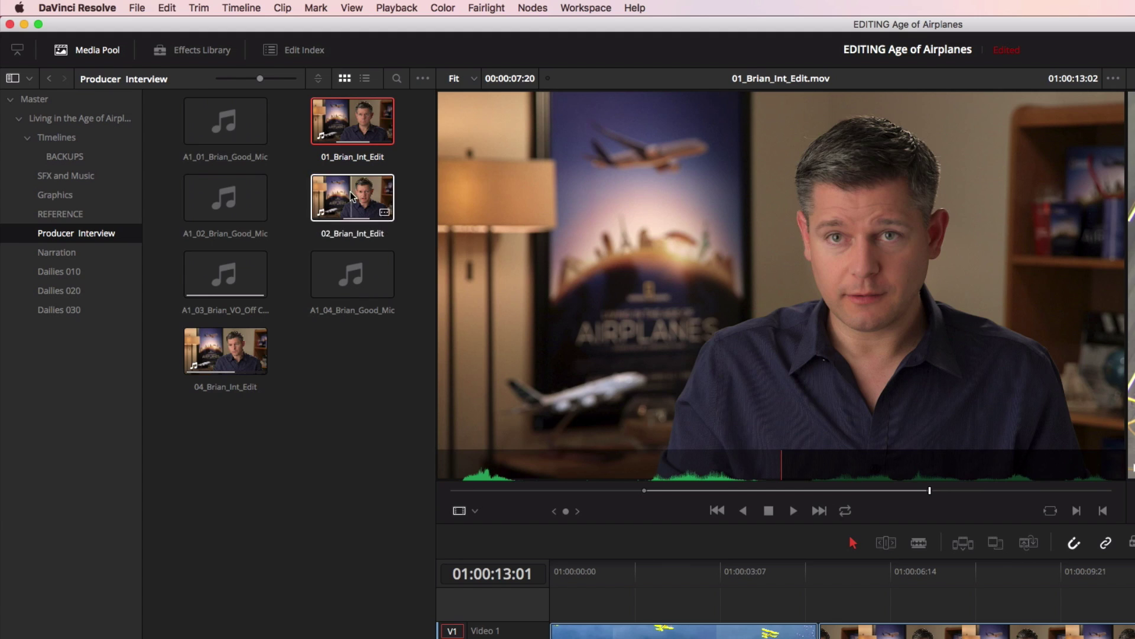
Step: Load the second interview video clip from the Producer Interview bin in the source viewer and place only its audio on the timeline
double_click(217, 122)
mouse_move(691, 321)
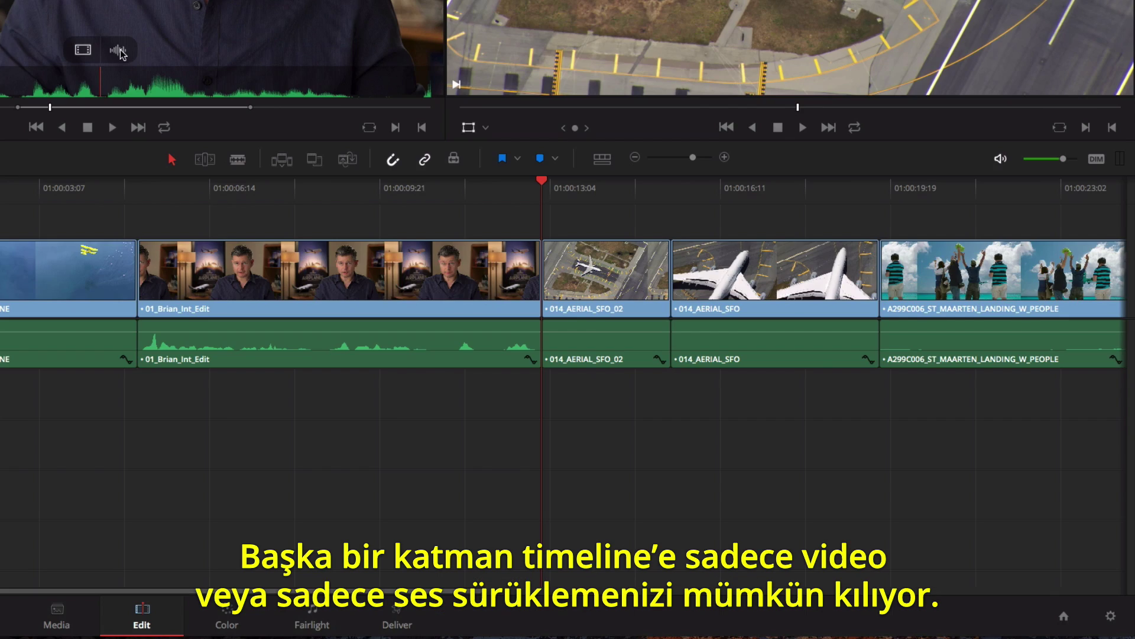
drag(765, 433, 1126, 638)
drag(445, 353, 648, 399)
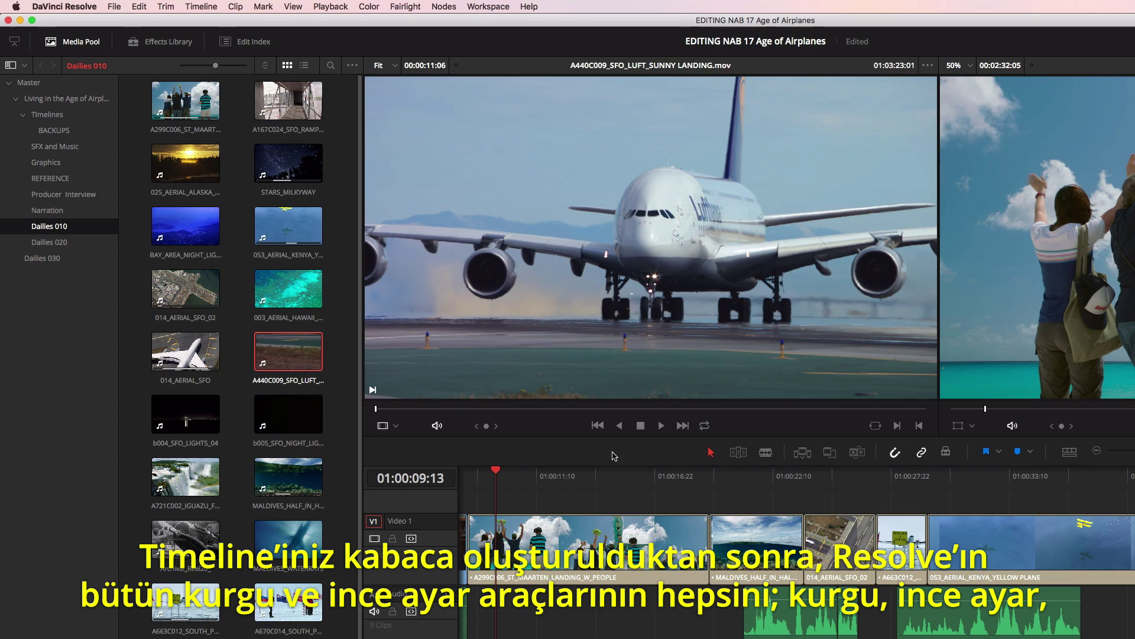
click(104, 5)
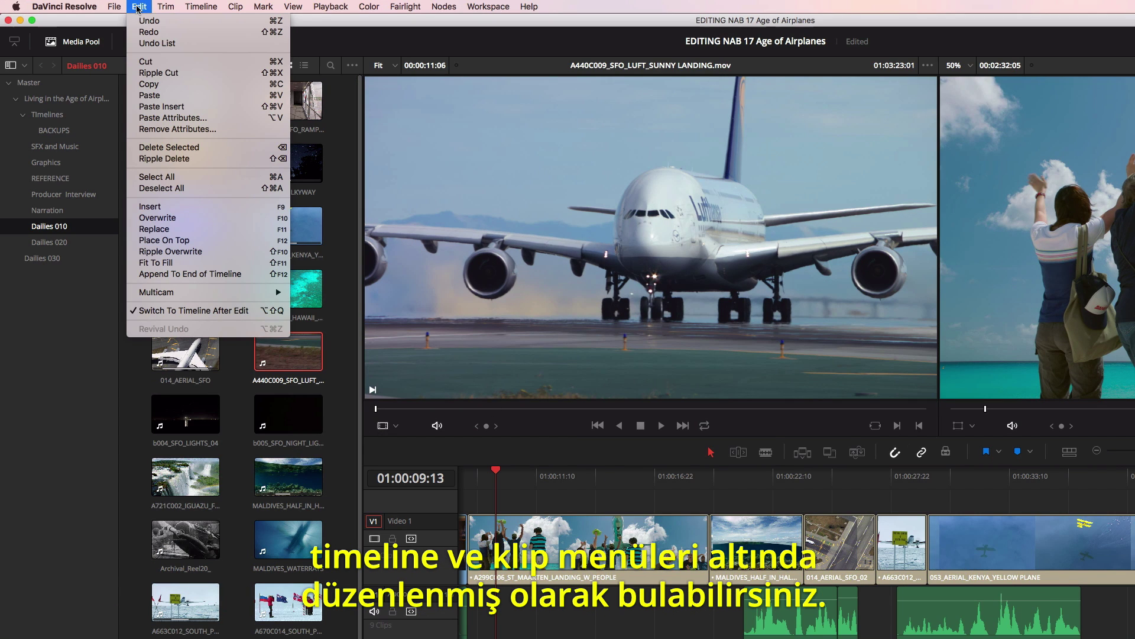
mouse_move(230, 8)
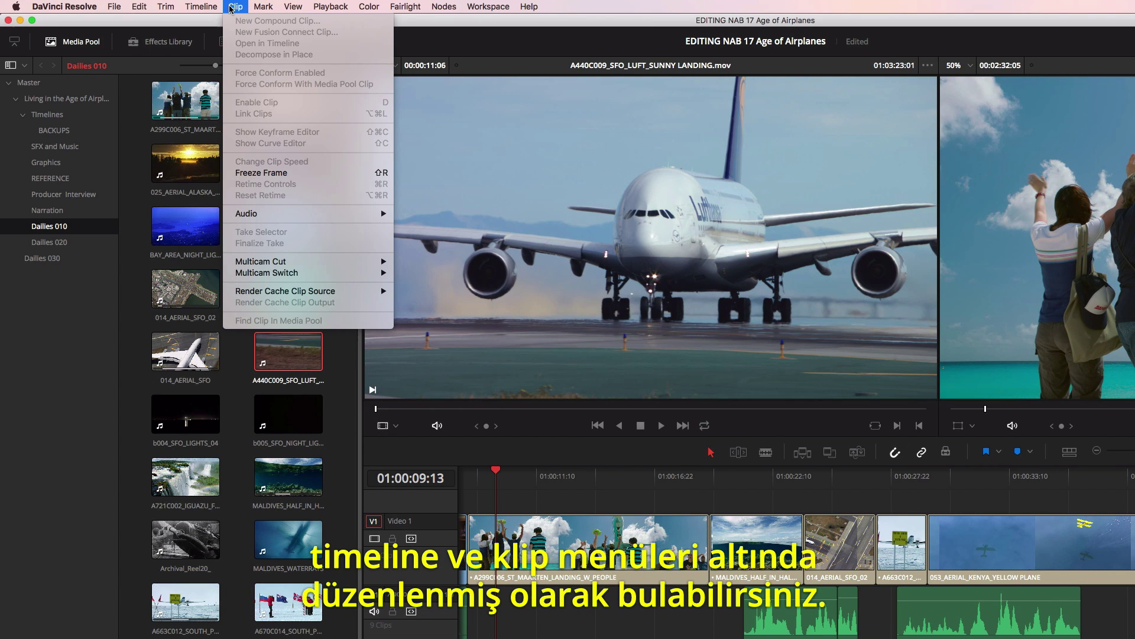
key(Escape)
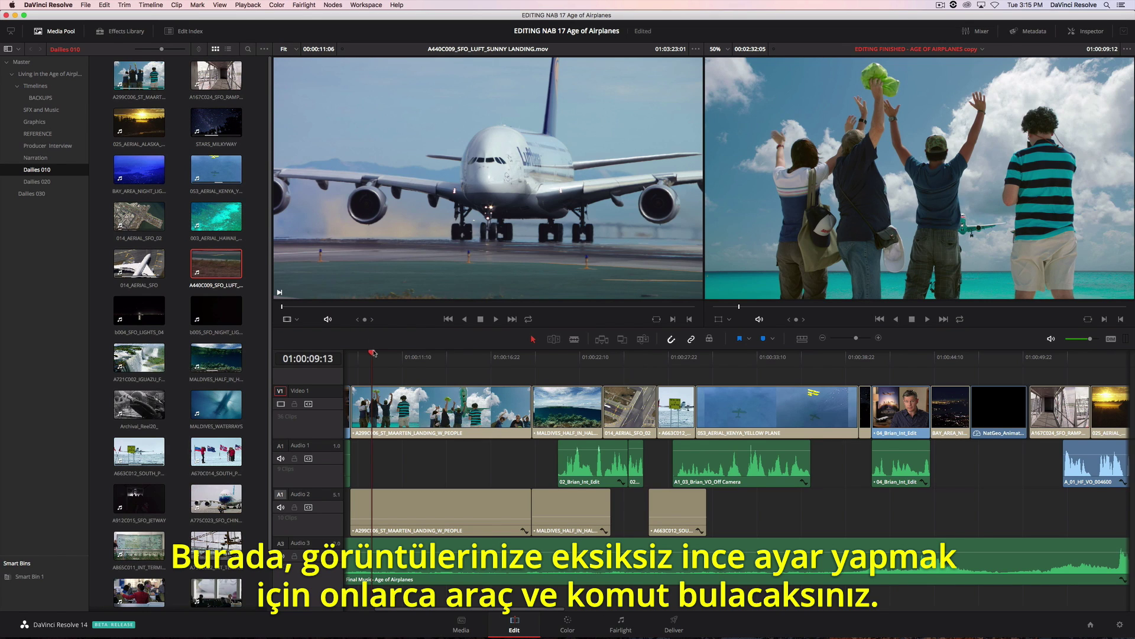
Step: Roll the cut between the A299C006_ST_MAARTEN_LANDING_W_PEOPLE and MALDIVES_HALF_IN_HALF_OUT clips to the playhead at 01:00:14:20
drag(374, 356, 456, 378)
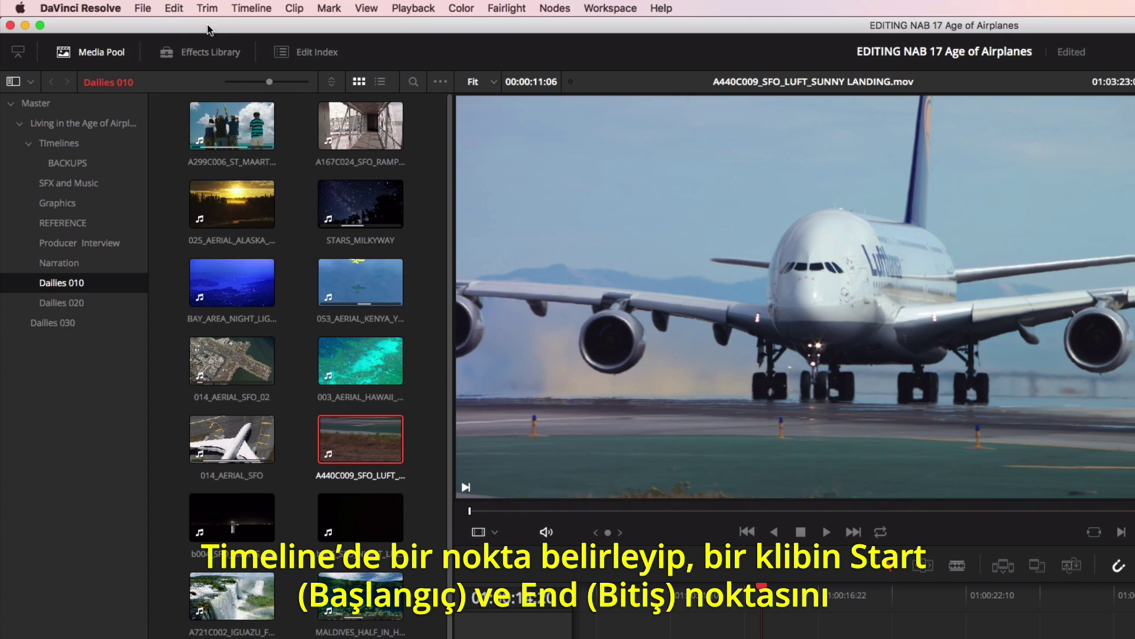
click(125, 5)
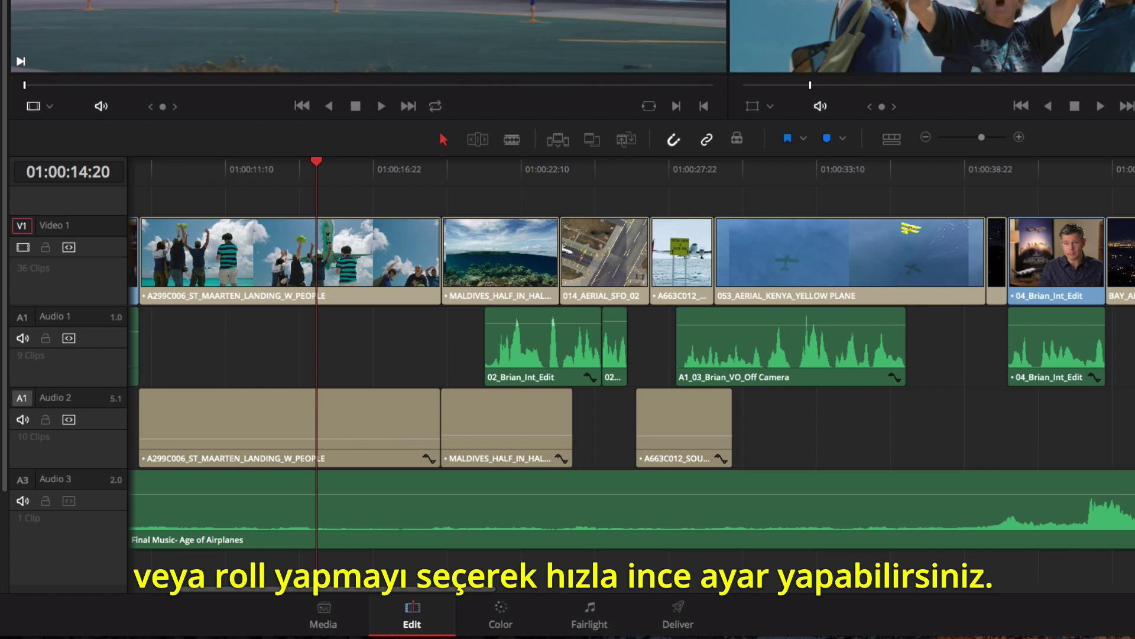
key(e)
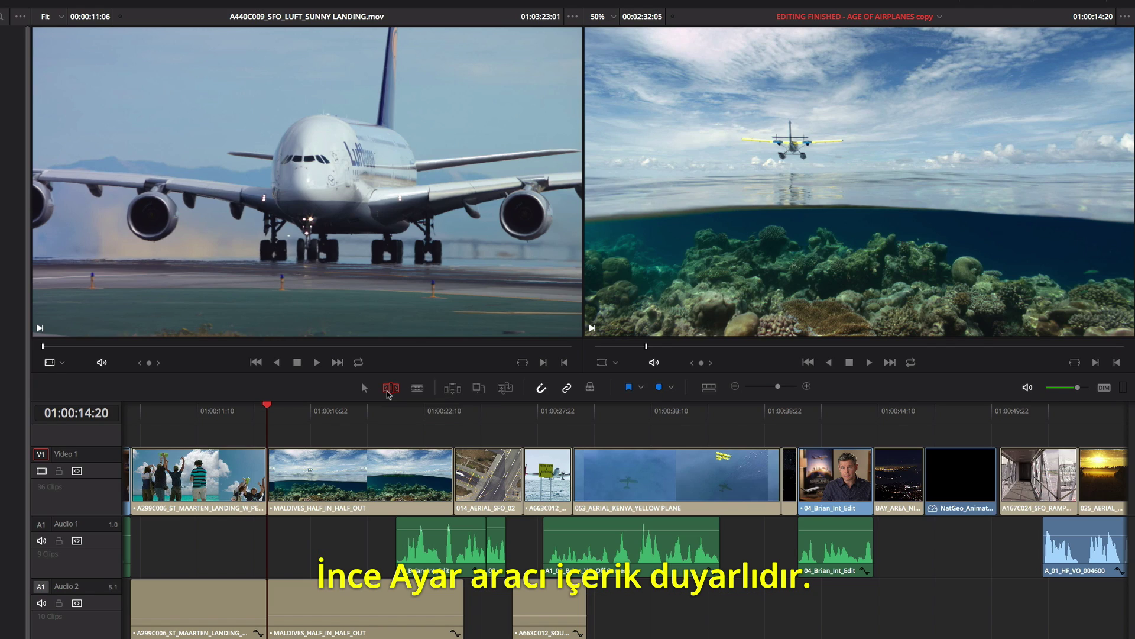
Step: Ripple the end of the 053_AERIAL_KENYA_YELLOW PLANE clip about 2 seconds shorter and roll its cut with STARS_MILKYWAY earlier
drag(778, 478, 740, 477)
drag(729, 476, 698, 473)
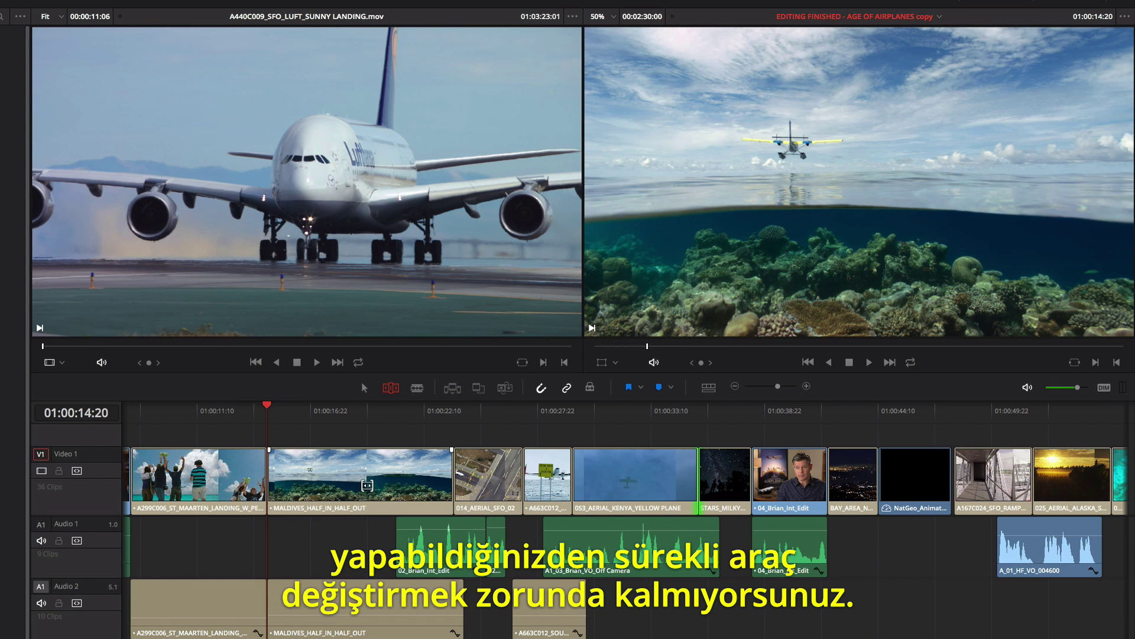
Step: Slip the content of the MALDIVES_HALF_IN_HALF_OUT clip without moving it in the timeline
click(364, 470)
drag(364, 470, 450, 473)
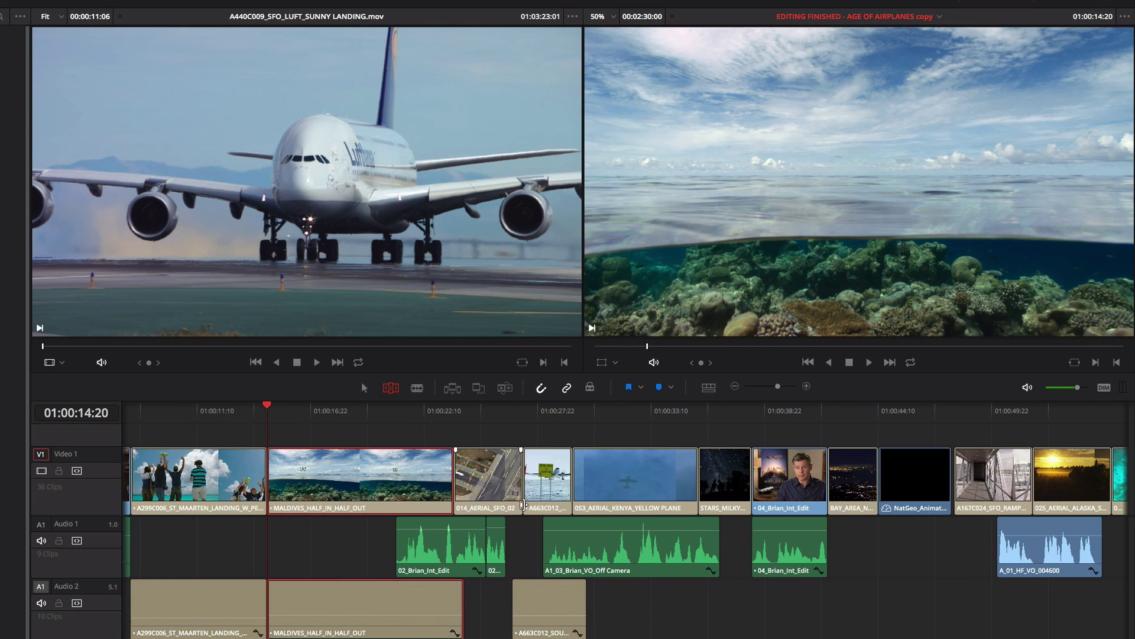
Step: Move only the video cut between STARS_MILKYWAY and the fourth interview clip slightly later, independently of the interview audio
click(751, 476)
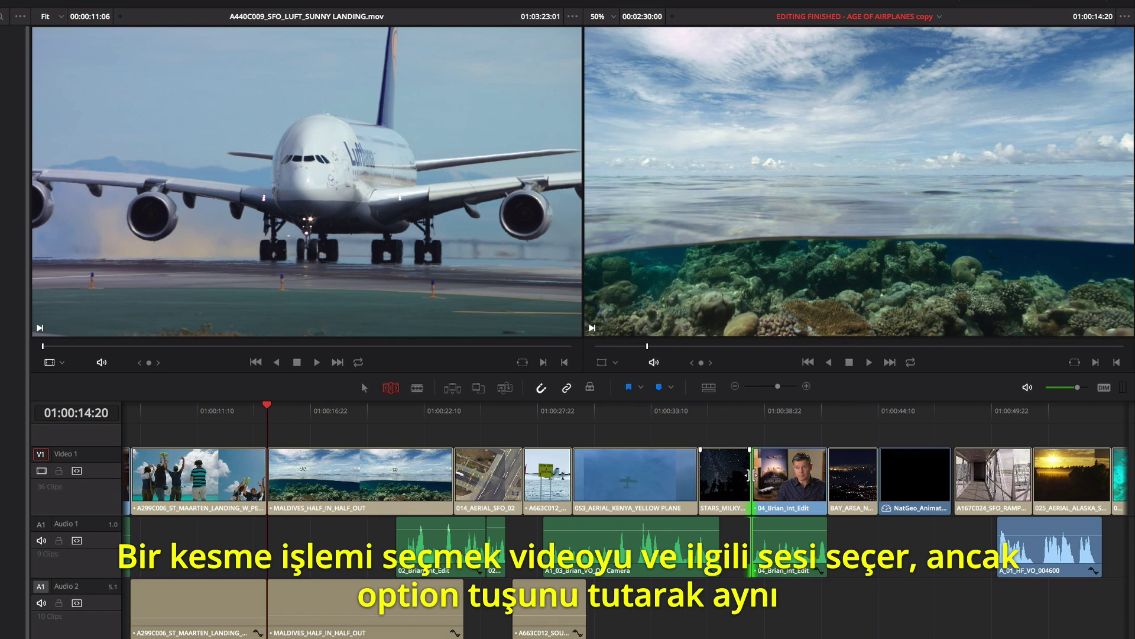
drag(749, 475, 772, 477)
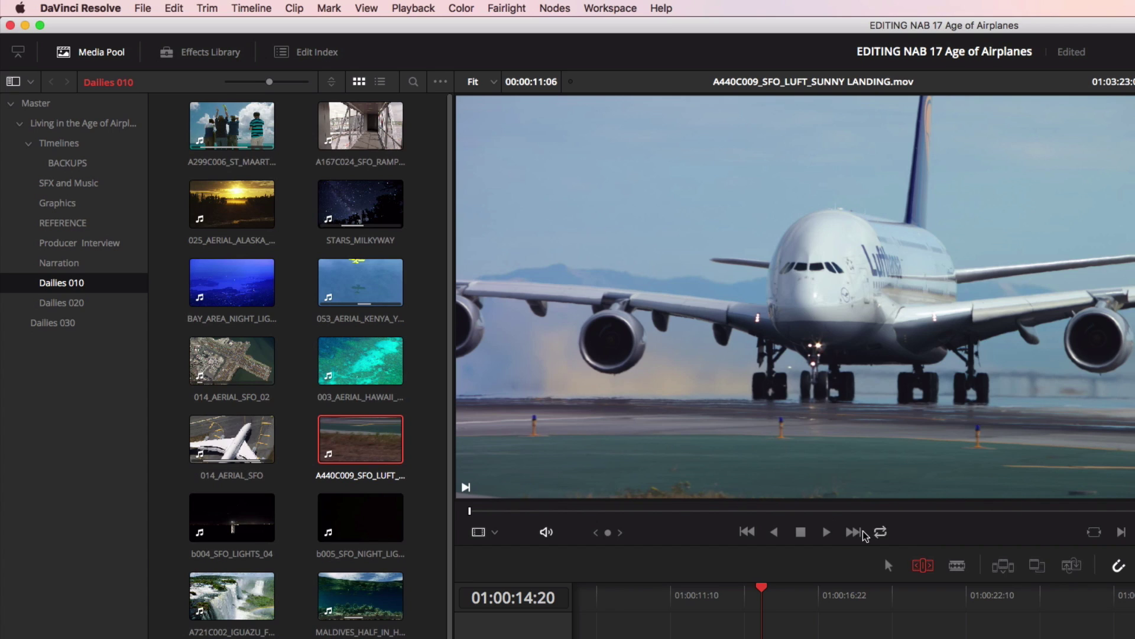
Step: Use Dynamic Trim Mode to roll the video cut between STARS_MILKYWAY and the fourth interview clip forward and partly back
click(210, 8)
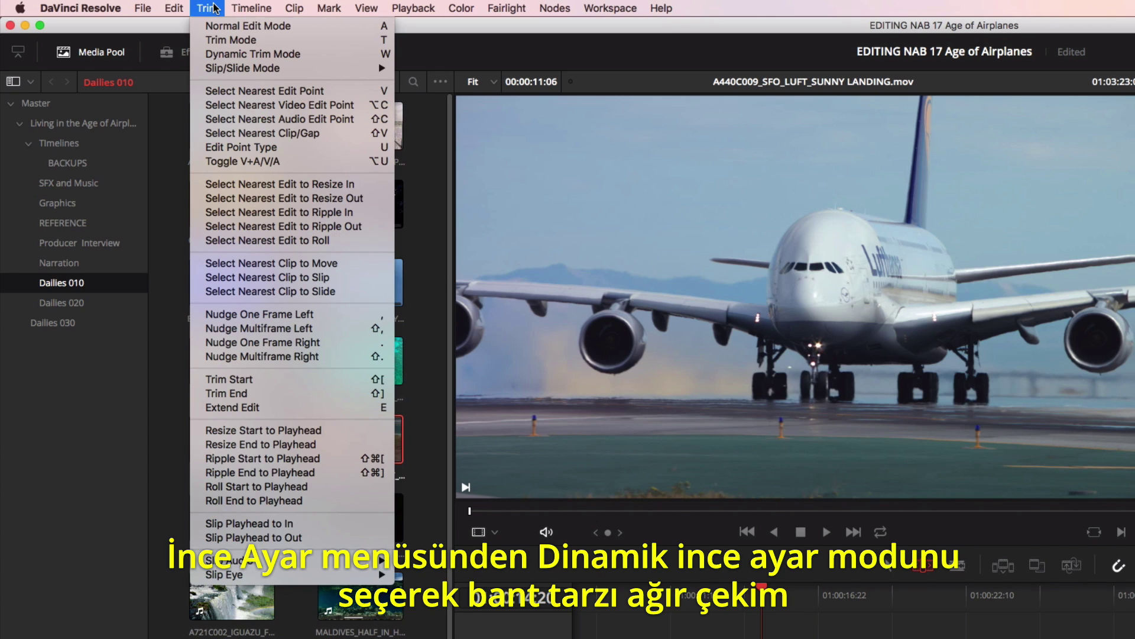
click(207, 56)
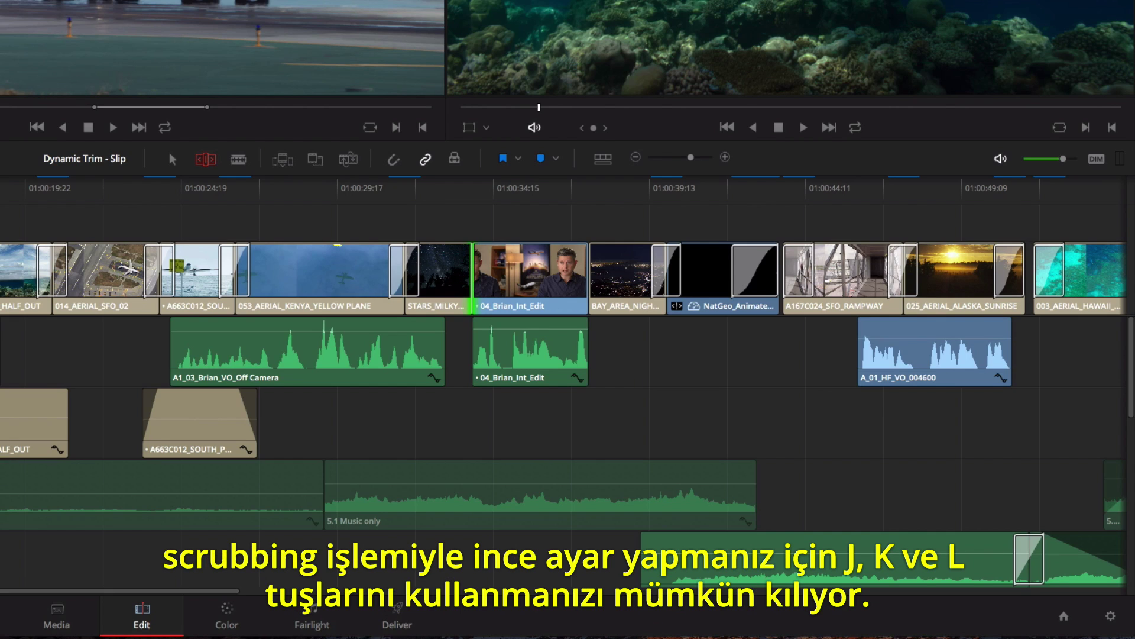
key(l)
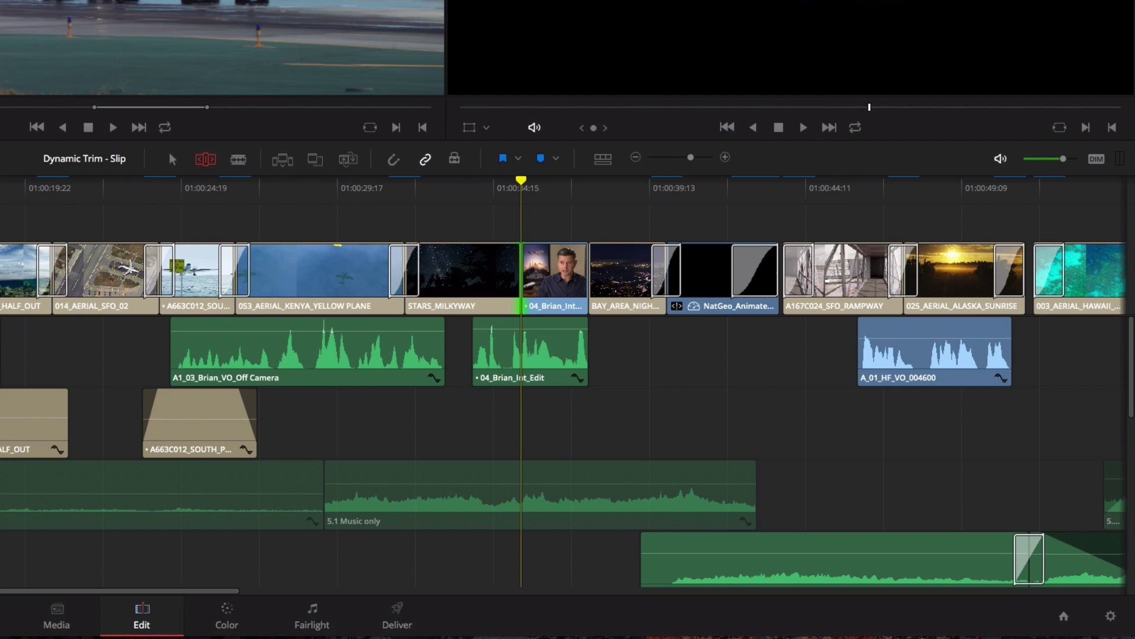
key(j)
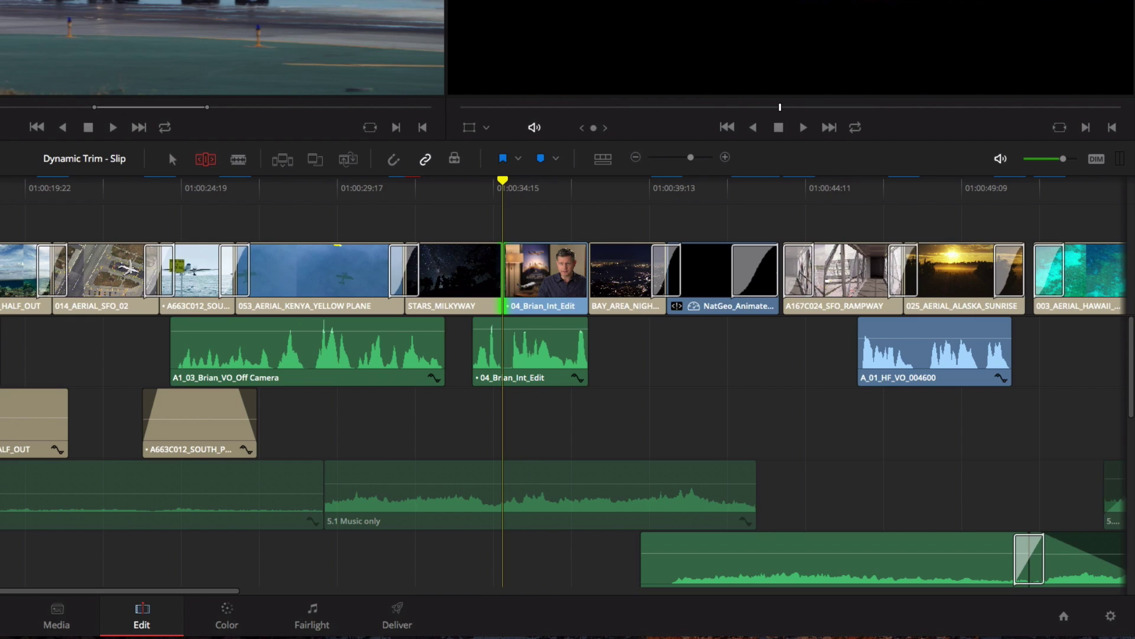
Step: Select several edit points around the fourth interview clip and trim them together
click(492, 268)
ctrl+click(207, 351)
mouse_move(177, 344)
mouse_down()
mouse_move(230, 346)
mouse_move(191, 345)
mouse_up()
Step: In Trim Mode, select the end points of the main title and all credit clips and ripple them shorter together
key(w)
drag(191, 592, 831, 573)
key(t)
drag(215, 215, 948, 353)
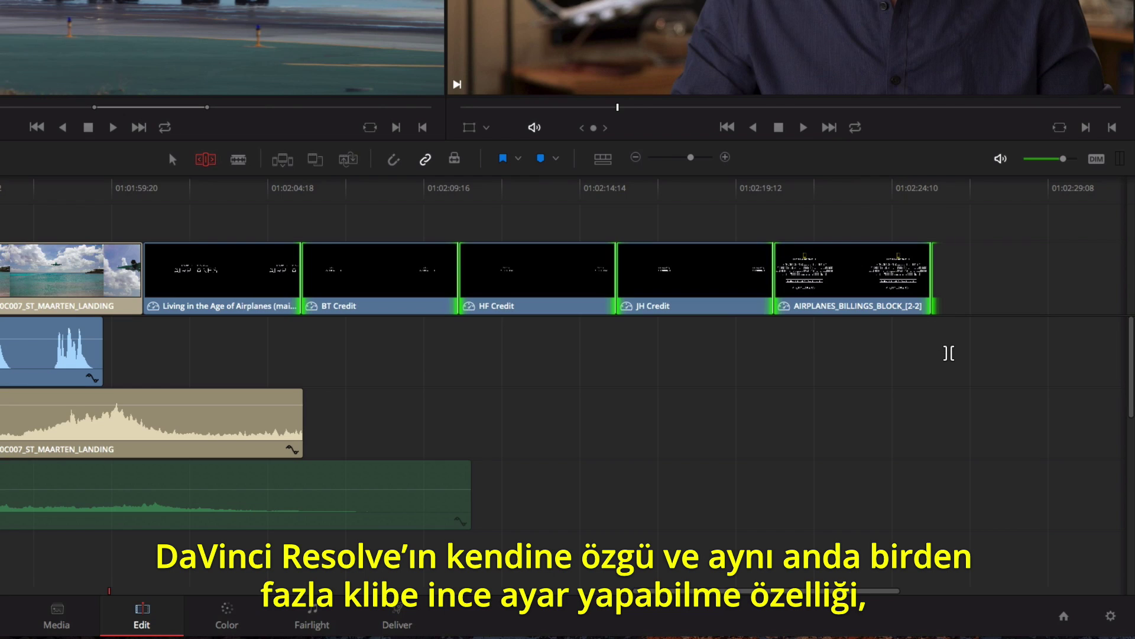
drag(764, 280, 640, 290)
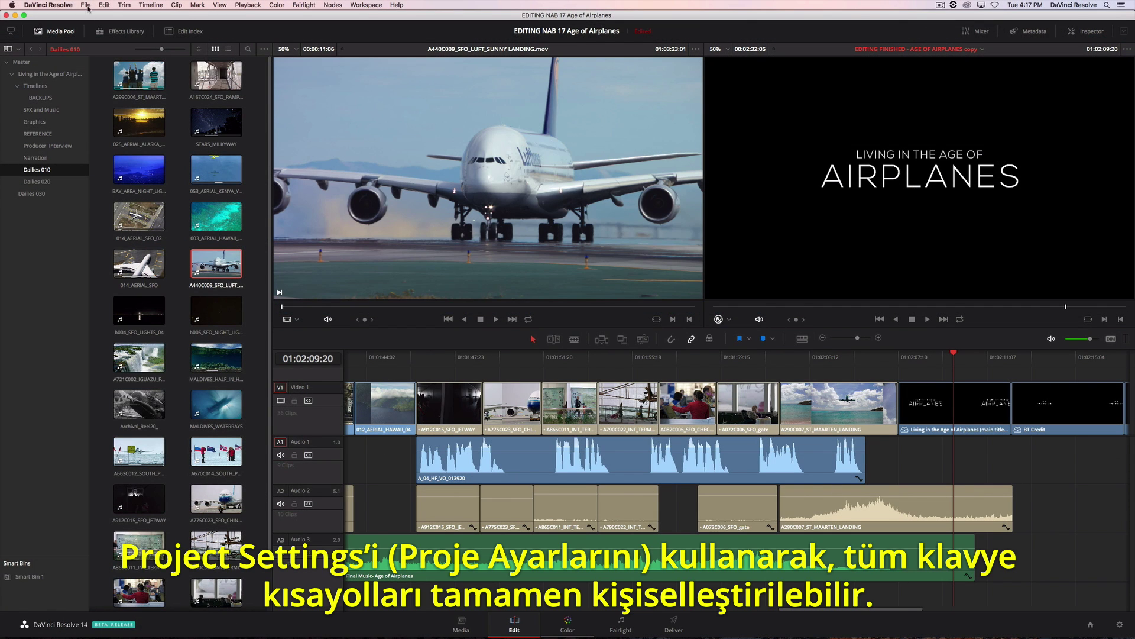
Step: Open Keyboard Mapping in the project settings and choose the DaVinci Resolve keyboard set
click(87, 6)
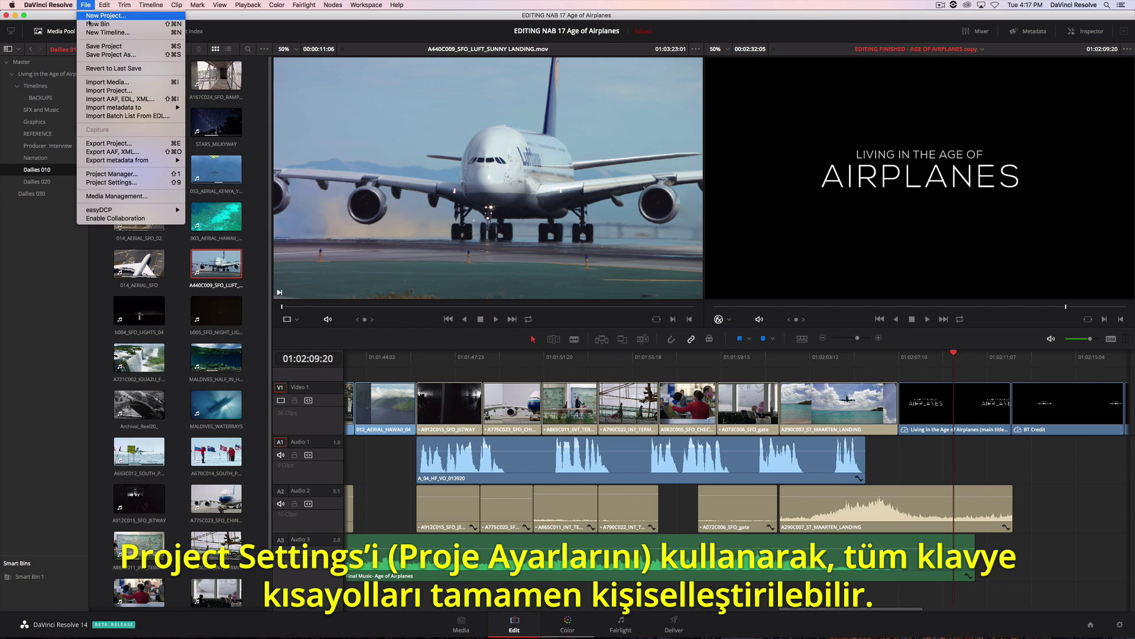
click(118, 181)
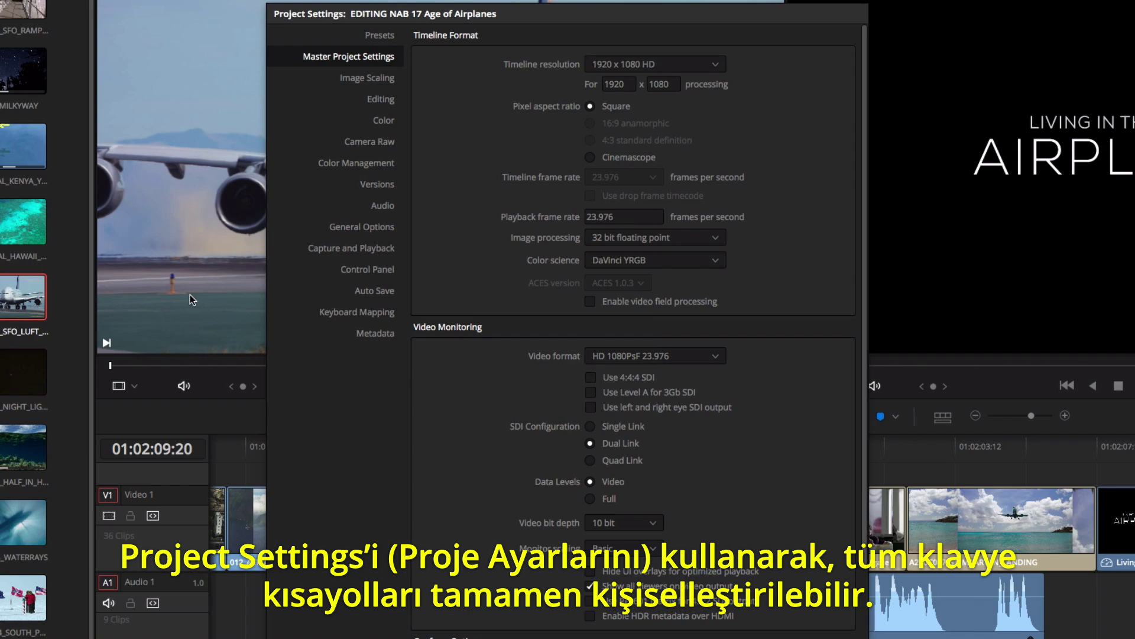
click(322, 315)
click(507, 67)
click(501, 89)
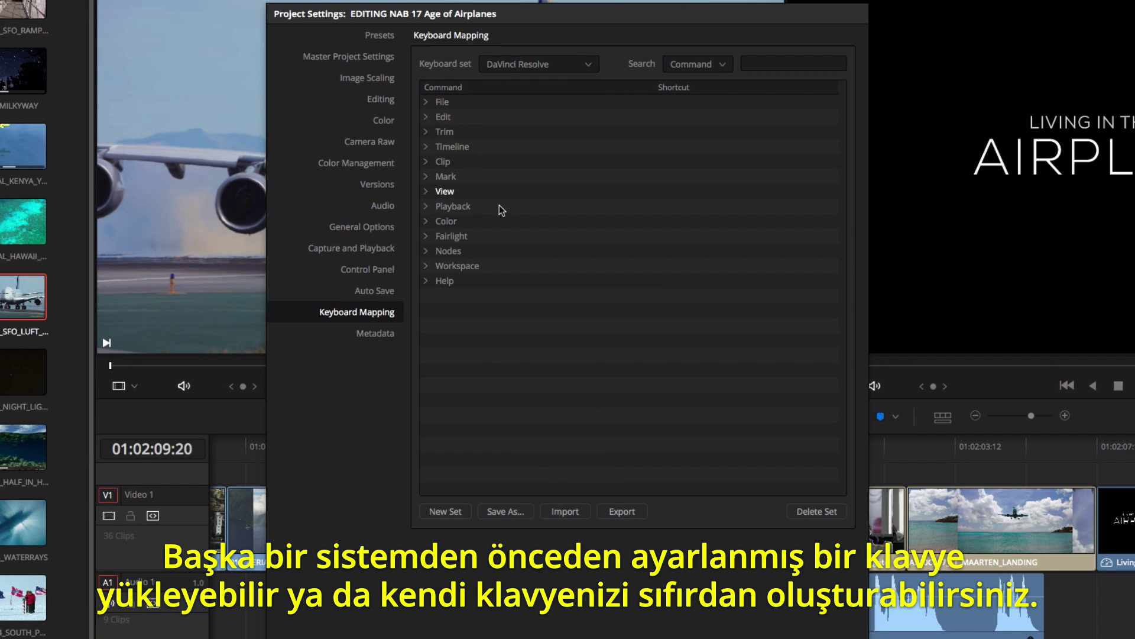
Step: Create a keyboard set named My Keyboard with P as the Normal Edit Mode shortcut, and save the project settings
click(443, 509)
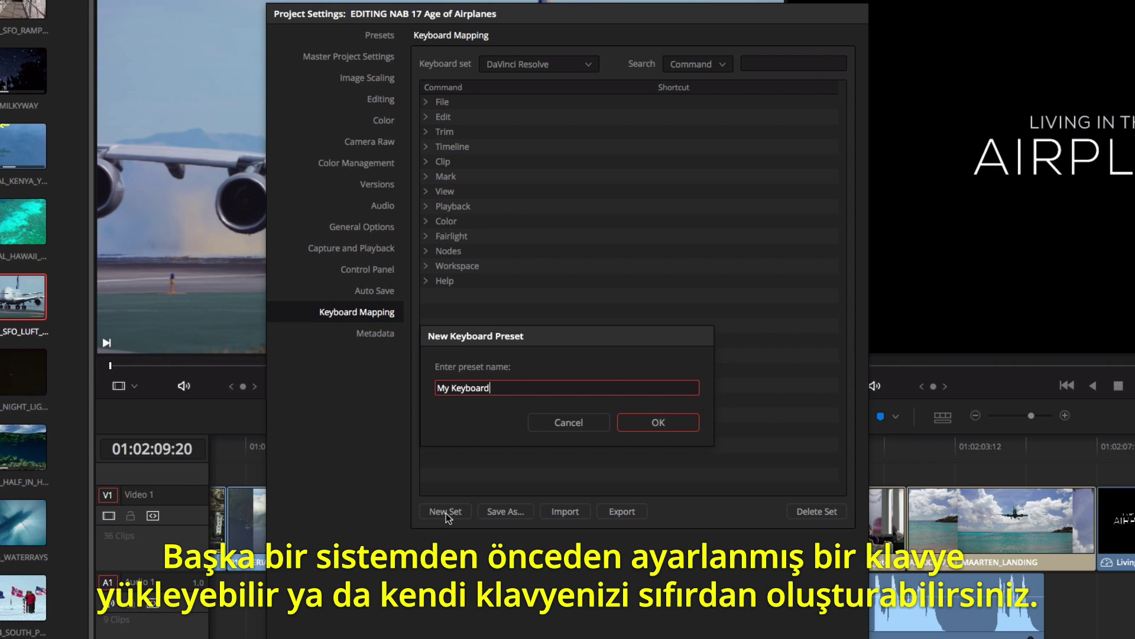
click(653, 423)
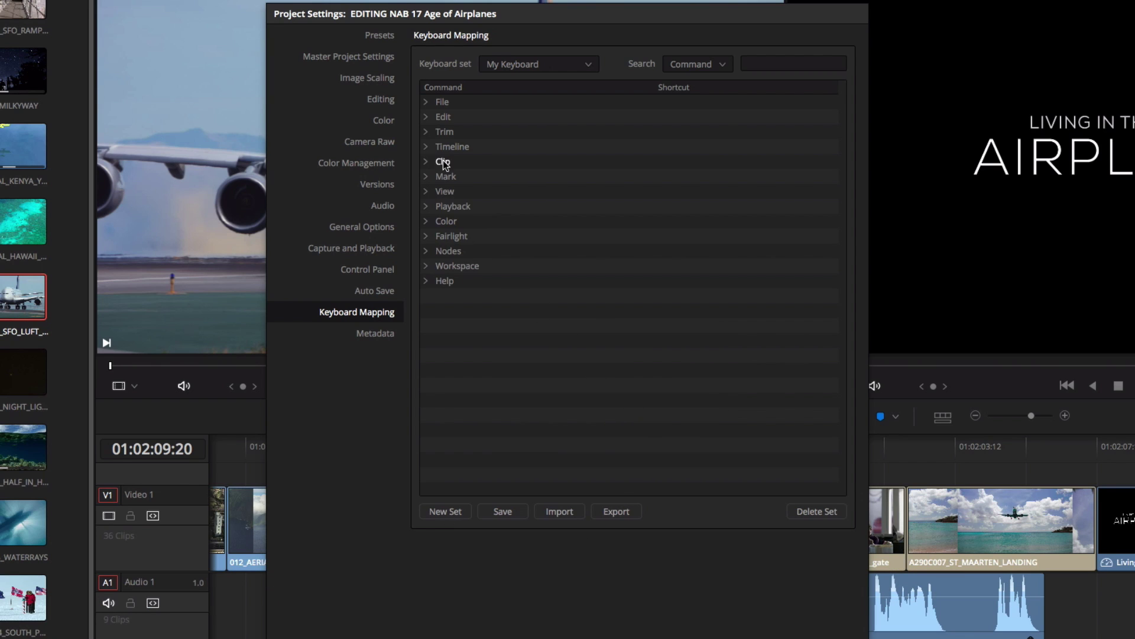
click(444, 131)
click(661, 148)
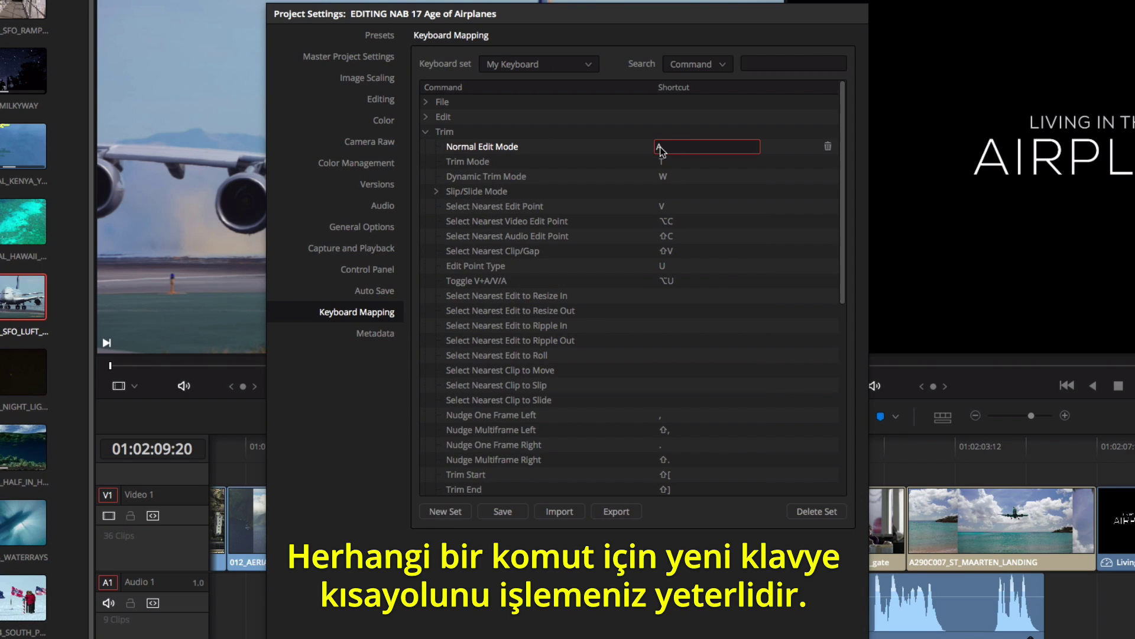
click(689, 165)
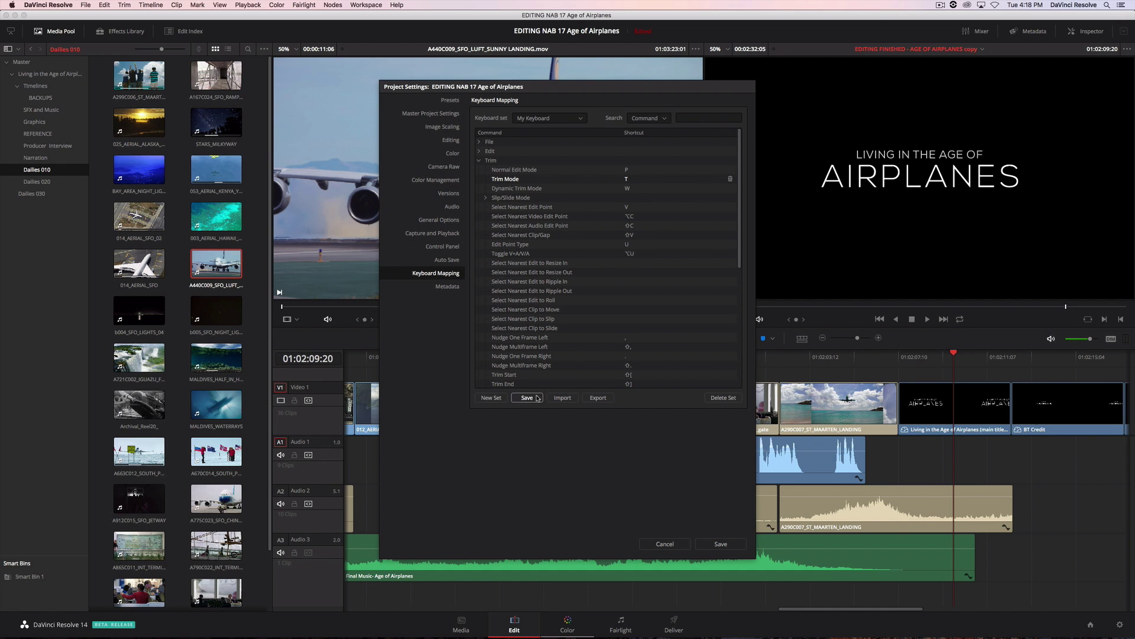
click(725, 539)
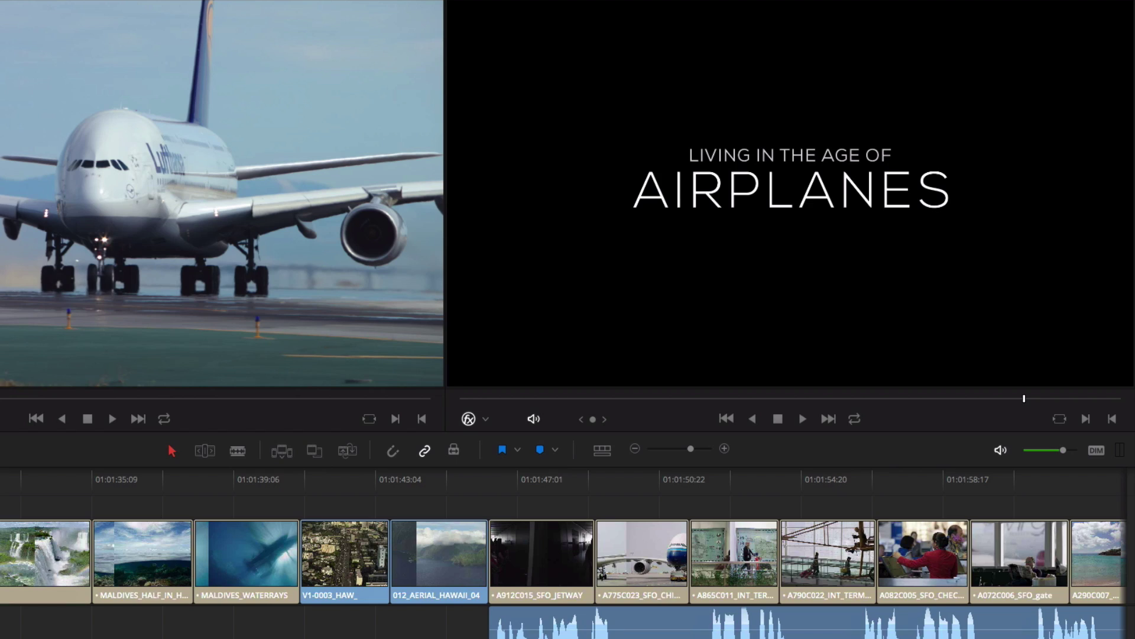
Step: Play the timeline across the cut between the MALDIVES_HALF_IN_HALF_OUT and MALDIVES_WATERRAYS clips
click(98, 480)
key(space)
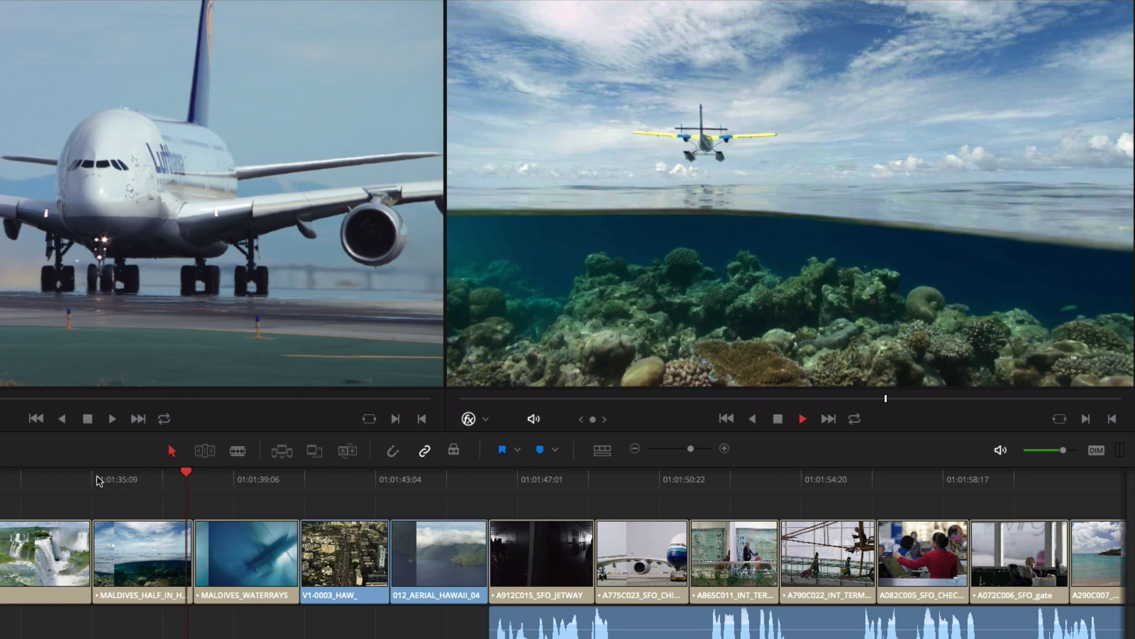
key(space)
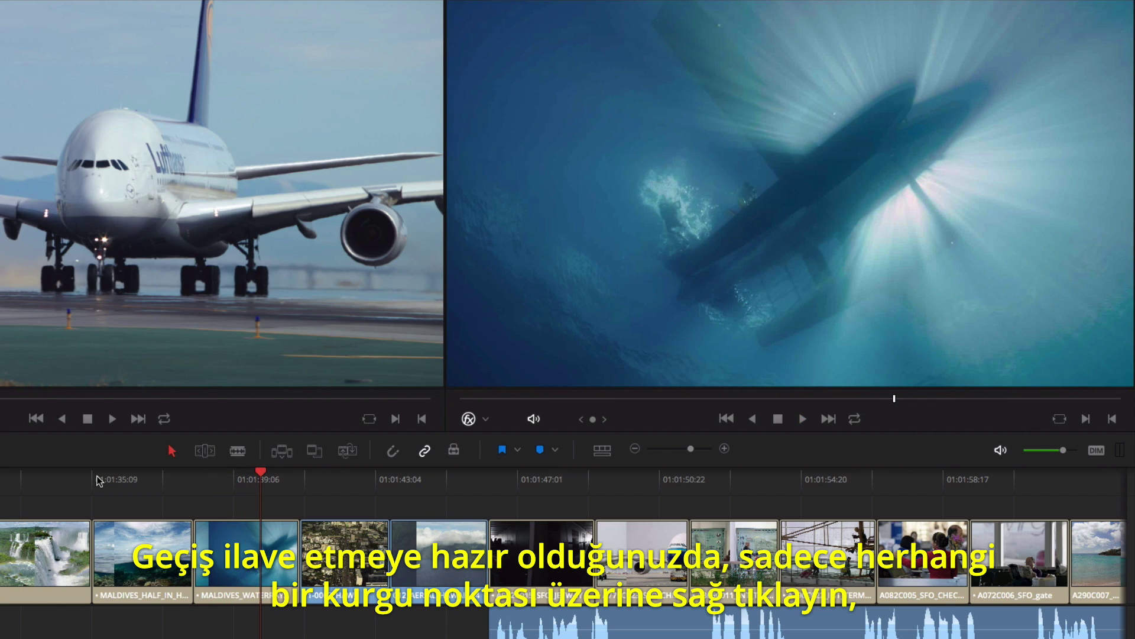
Step: Add a 24 frame Cross Dissolve at the cut between MALDIVES_HALF_IN_HALF_OUT and MALDIVES_WATERRAYS and play it back
right_click(189, 545)
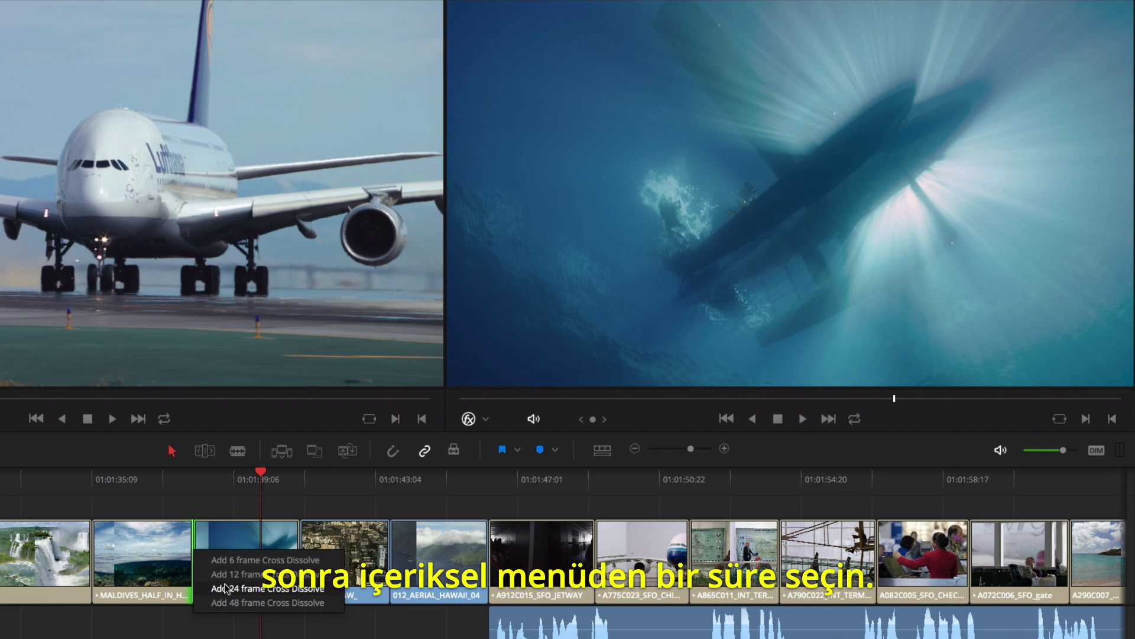
click(225, 588)
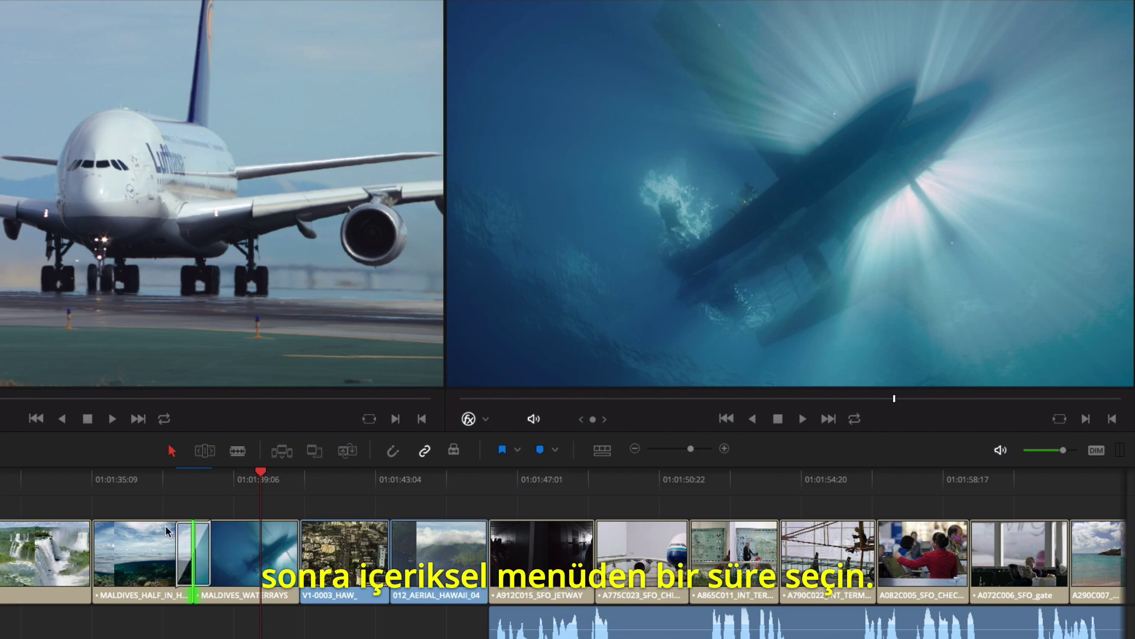
click(107, 479)
key(space)
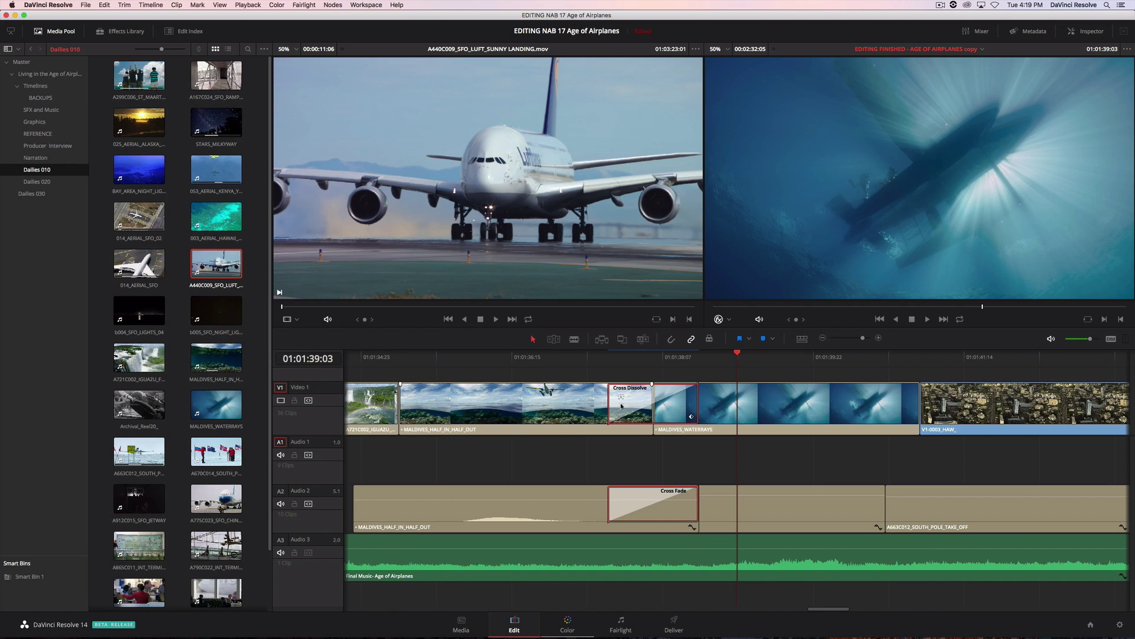
Step: Open the Cross Dissolve's properties and set the transition duration to 1.1 seconds (26 frames)
double_click(620, 406)
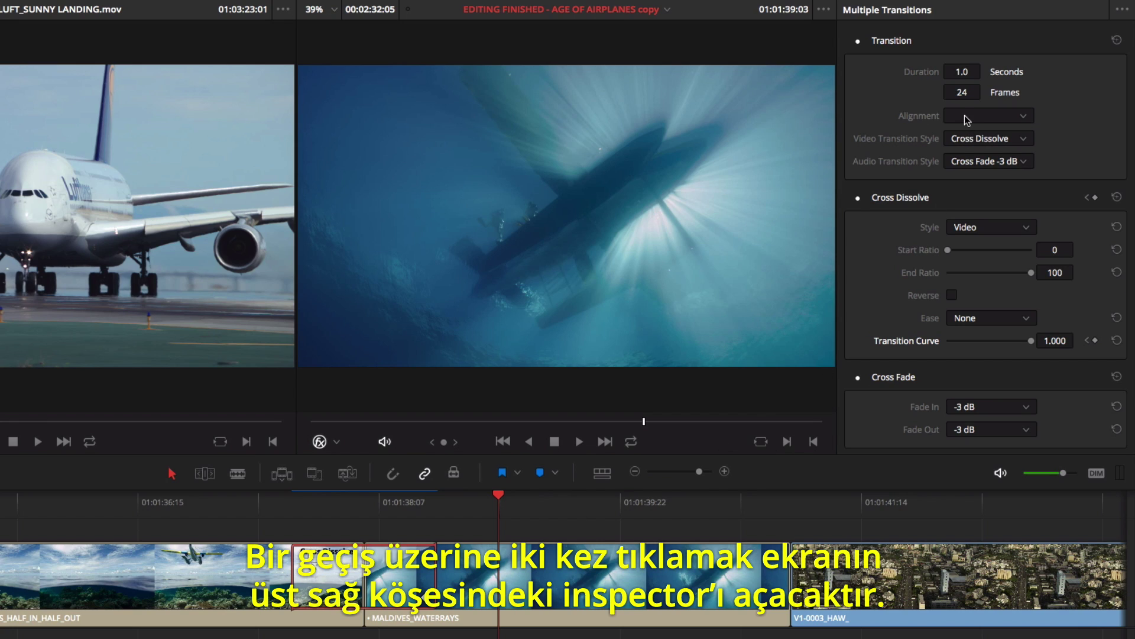
mouse_move(962, 71)
mouse_down()
mouse_move(941, 71)
mouse_move(985, 71)
mouse_up()
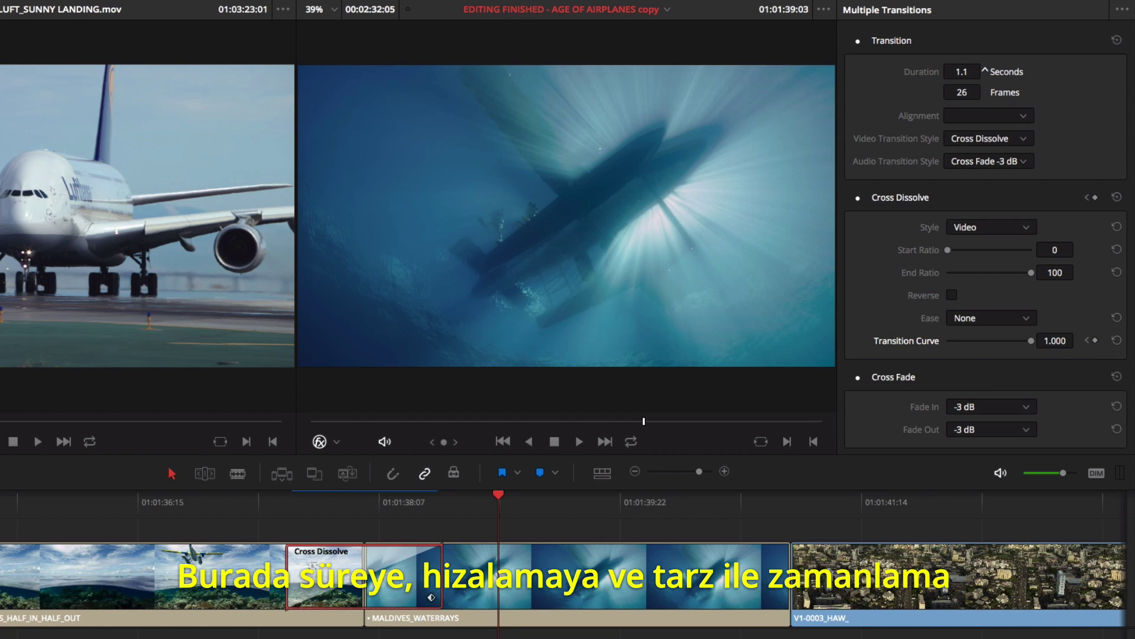
Step: Set the transition's alignment to Center On Edit and the Cross Dissolve style to Film
click(986, 119)
click(992, 151)
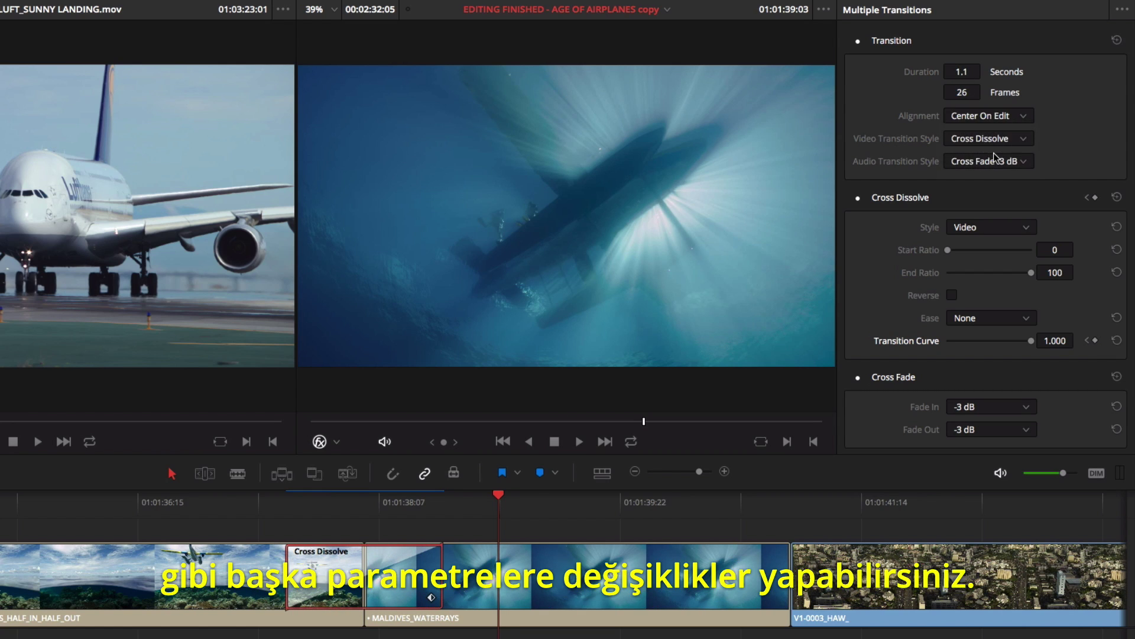
click(1008, 228)
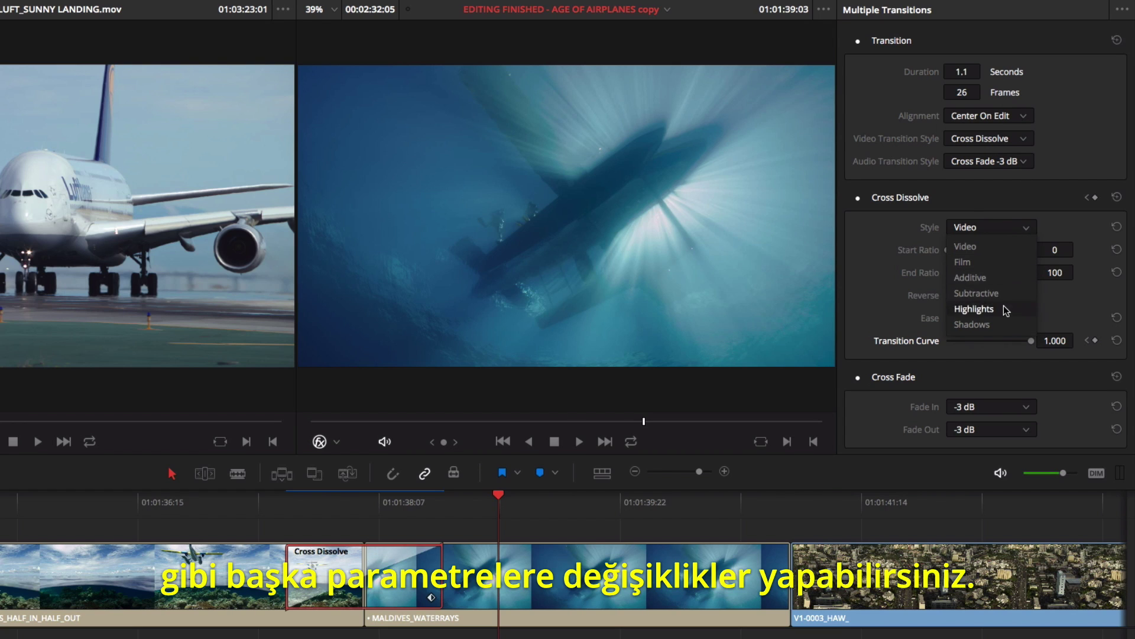
click(992, 263)
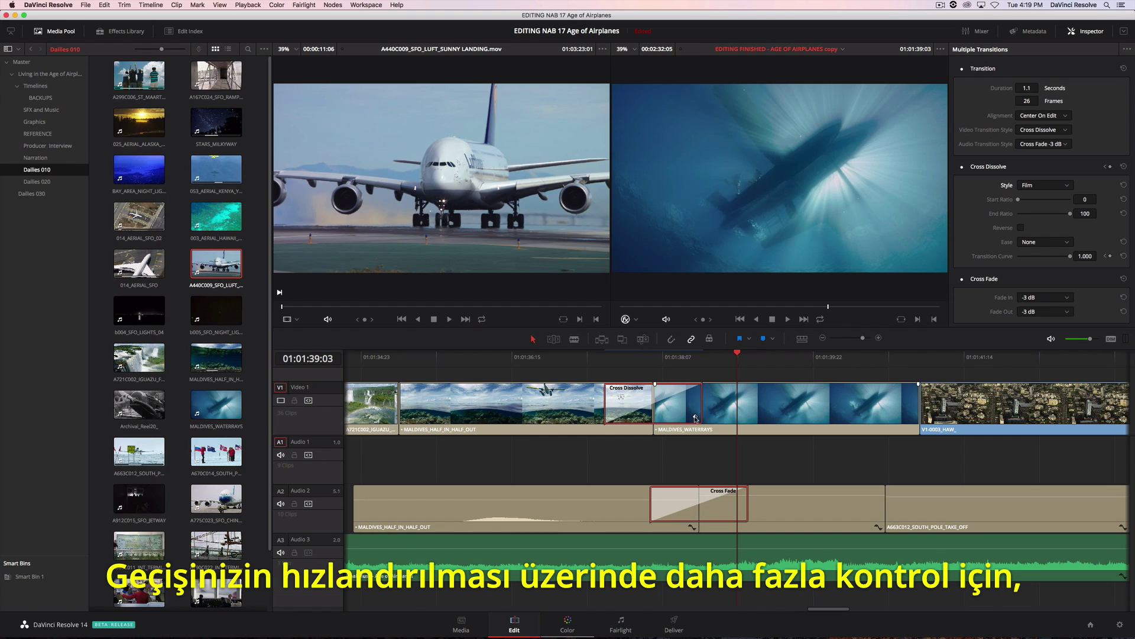
Step: Open the Cross Dissolve's transition curve under the video track and ease it at both ends
click(695, 417)
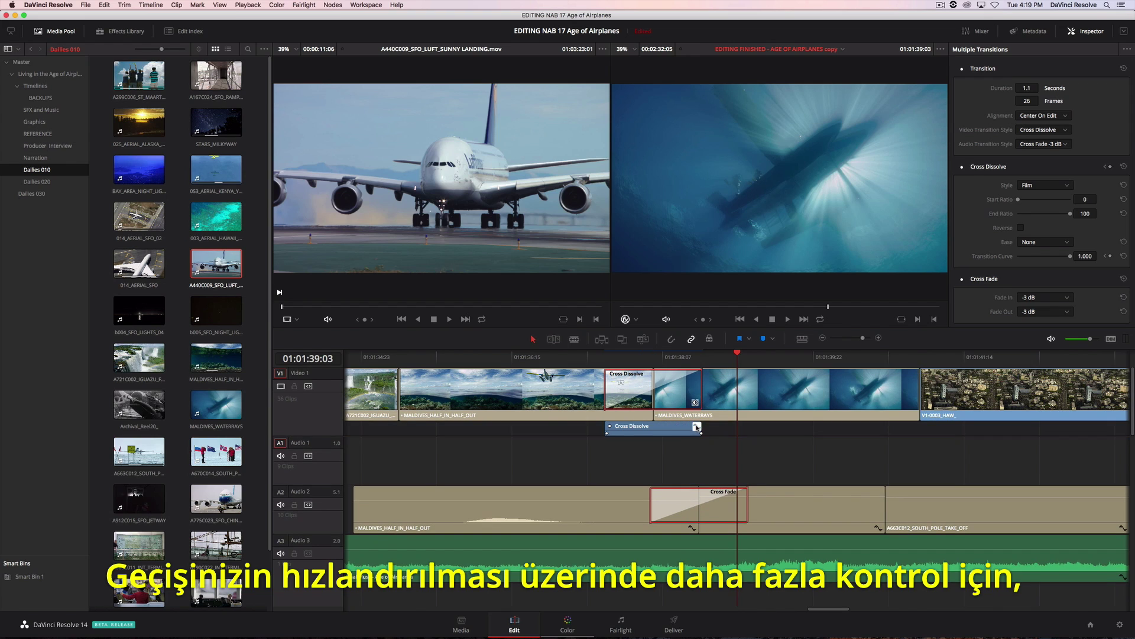
click(697, 426)
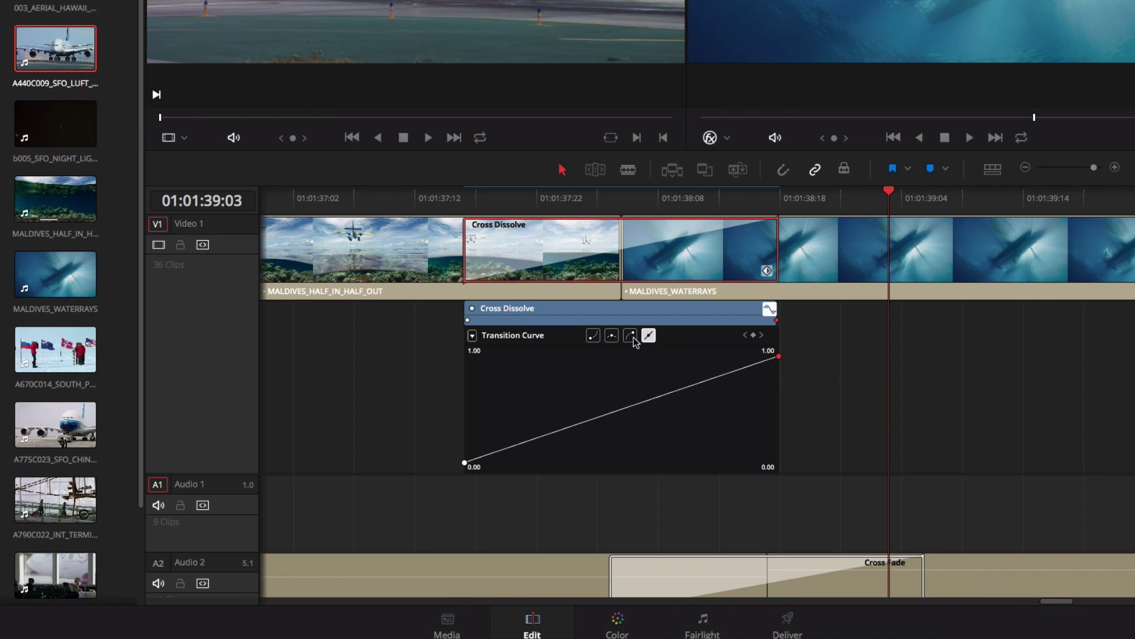
drag(699, 383, 698, 367)
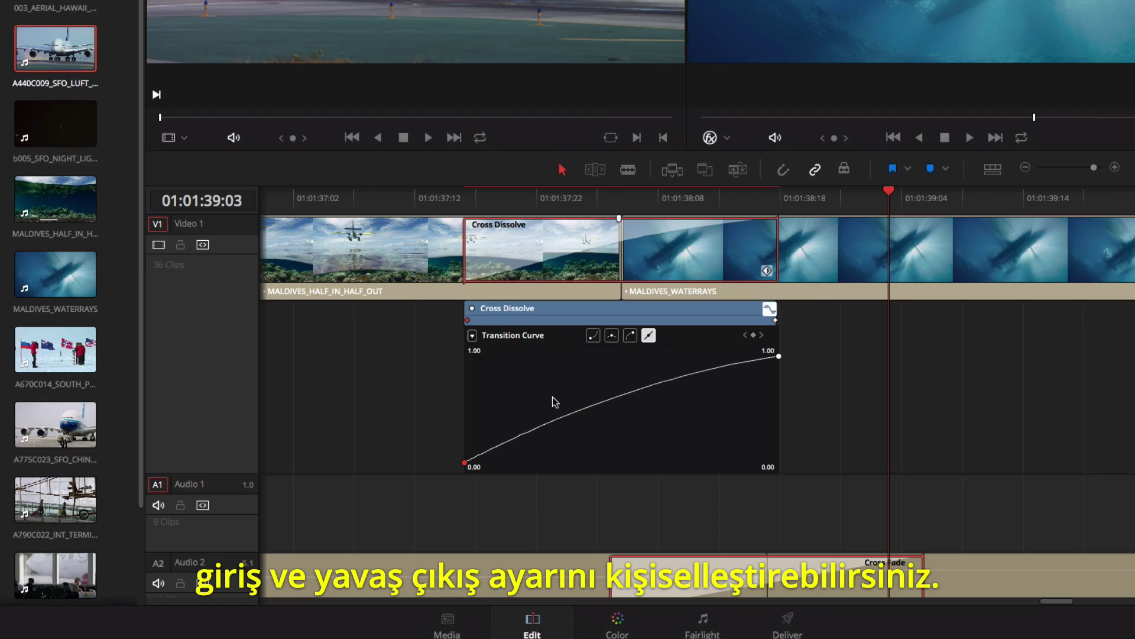
click(593, 335)
drag(547, 462, 557, 459)
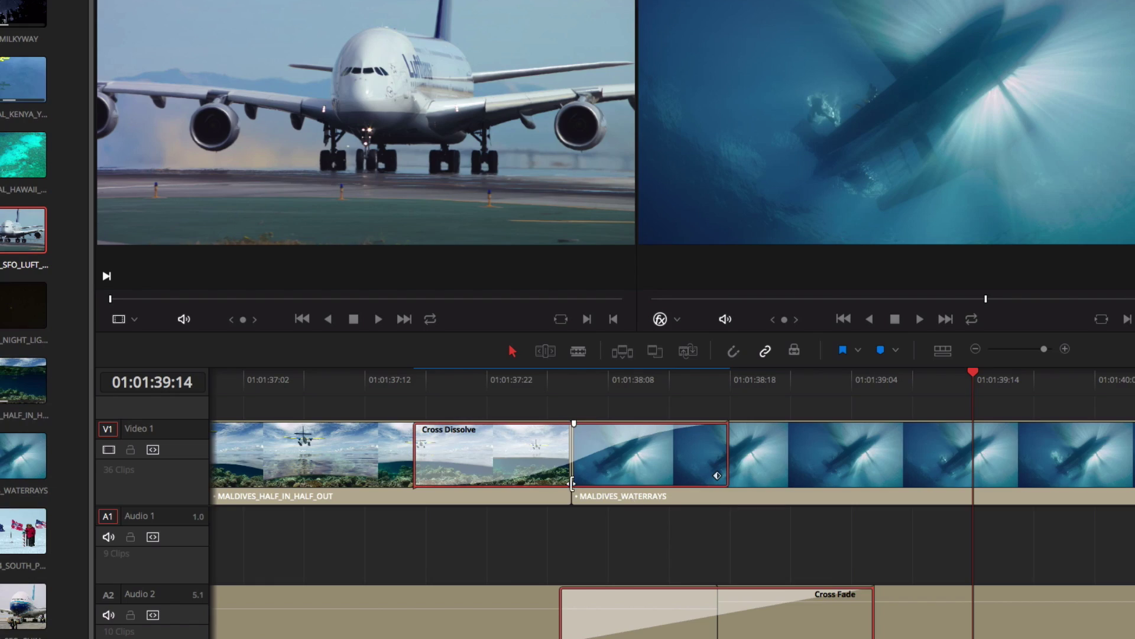
Step: Save the customized Cross Dissolve as a transition preset named Film Dissolve
right_click(495, 450)
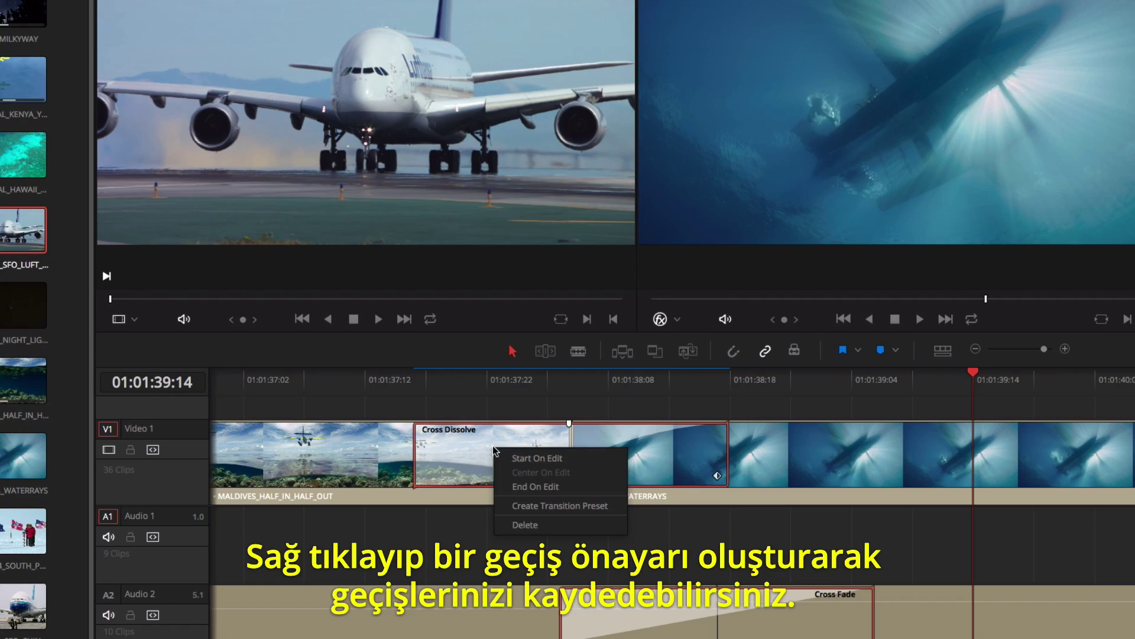
click(527, 507)
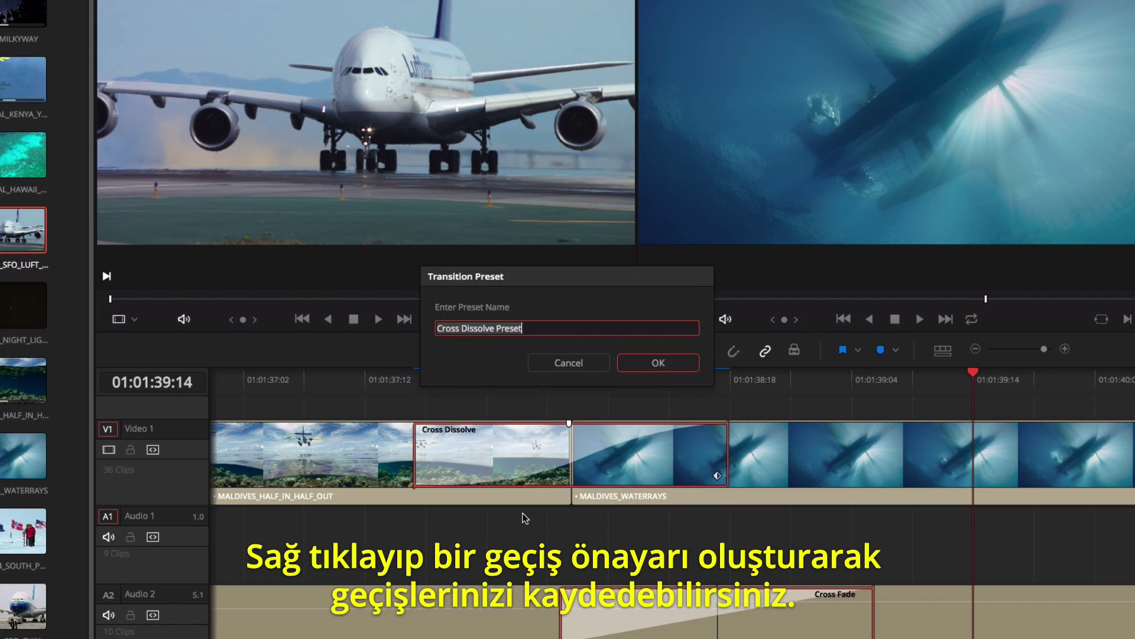
key(ctrl+a)
text(Fil)
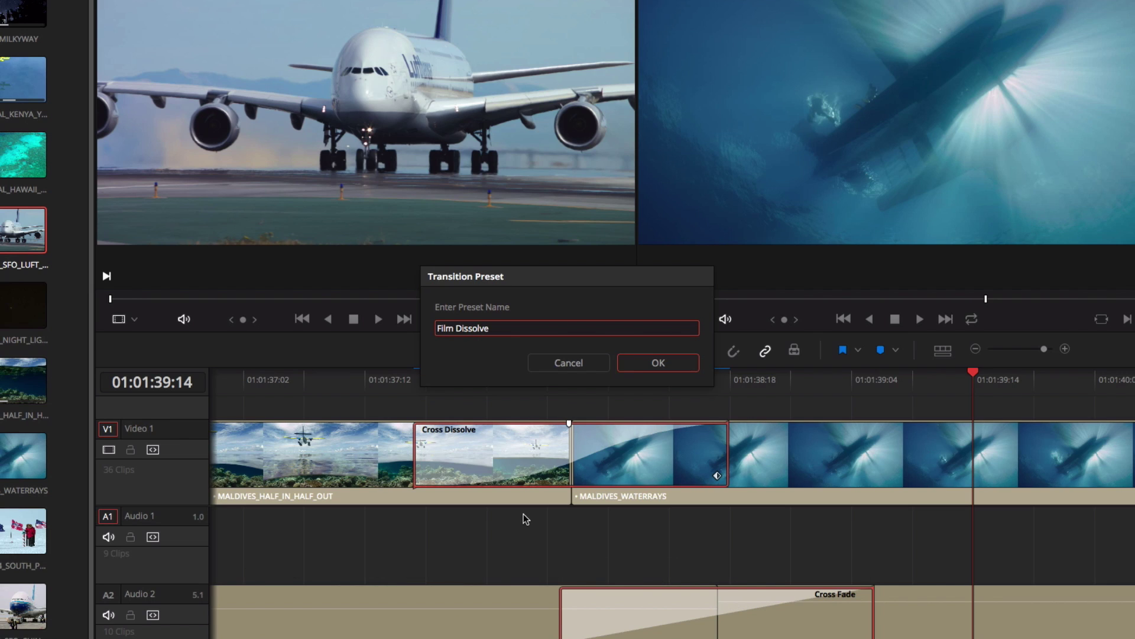
click(651, 365)
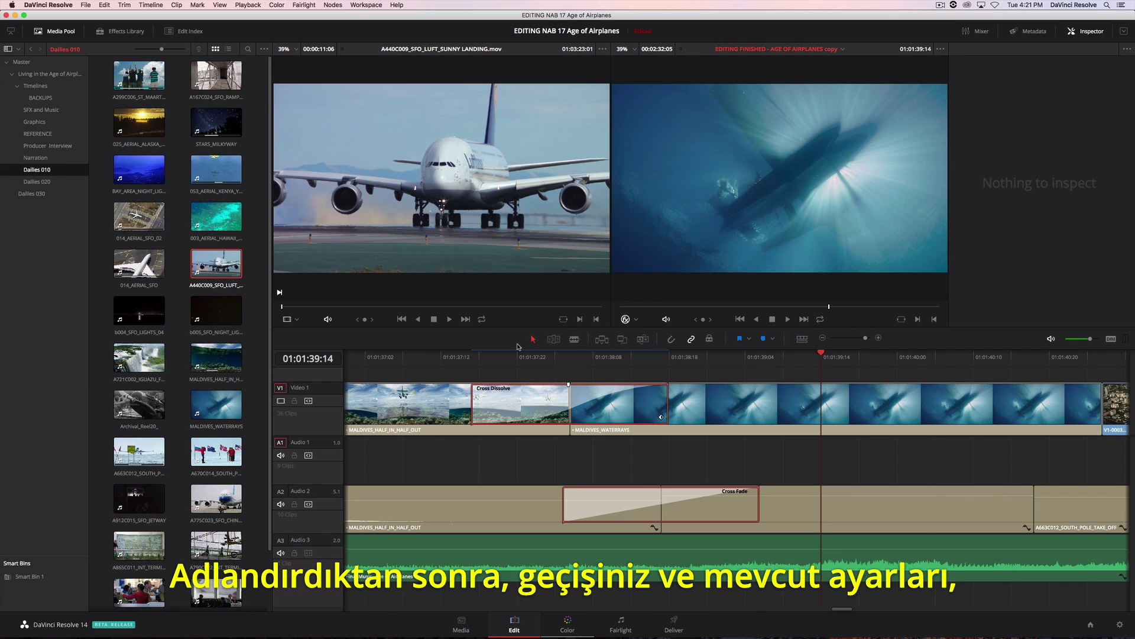
Step: Browse the effects library for the Film Dissolve preset among the video transitions, and examine the OpenFX filters
click(120, 34)
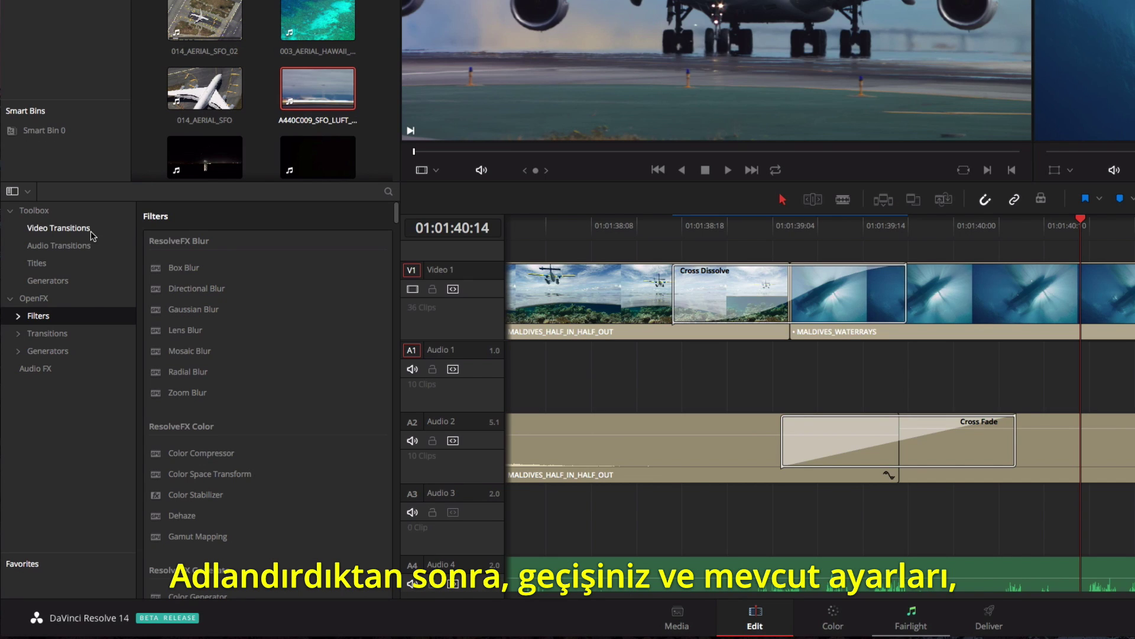
click(91, 231)
scroll(385, 332, down, 3)
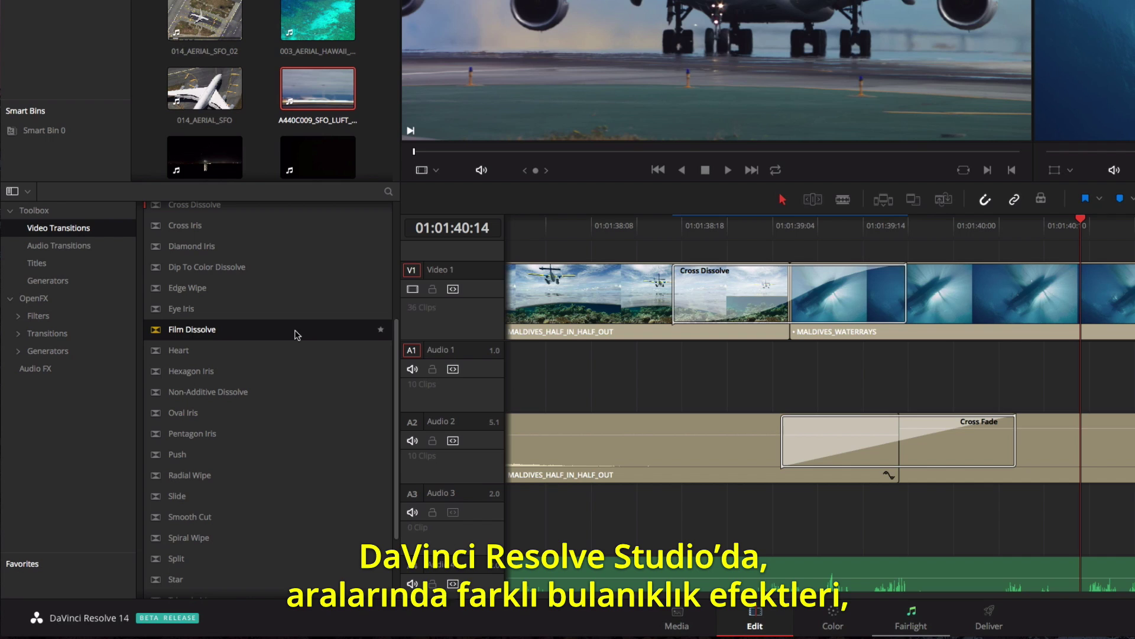
click(115, 318)
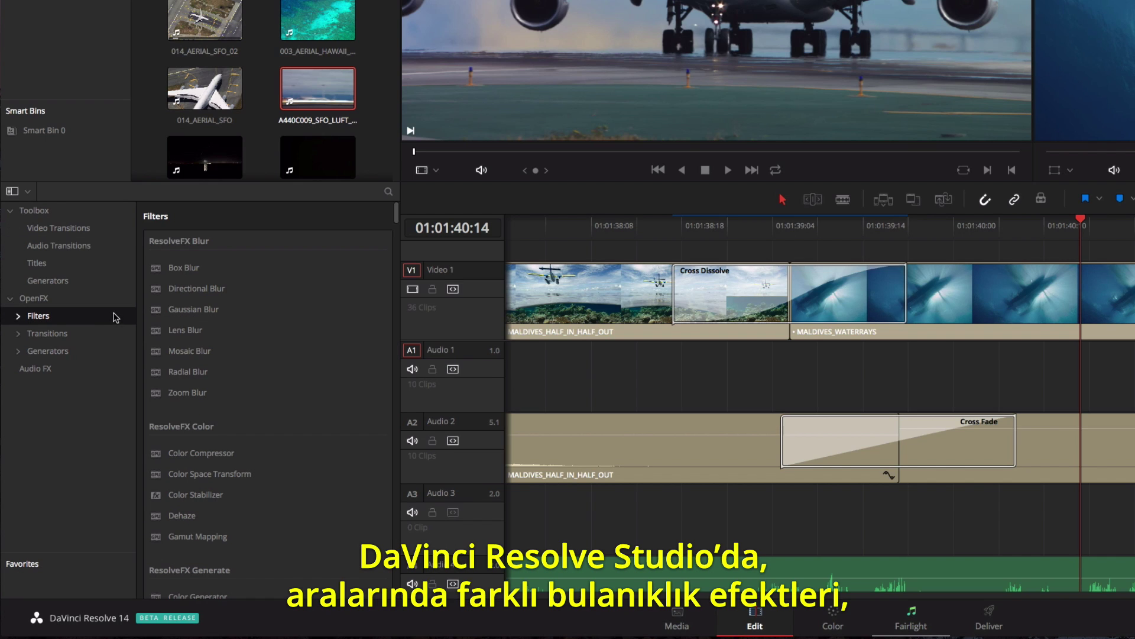
drag(395, 216, 393, 263)
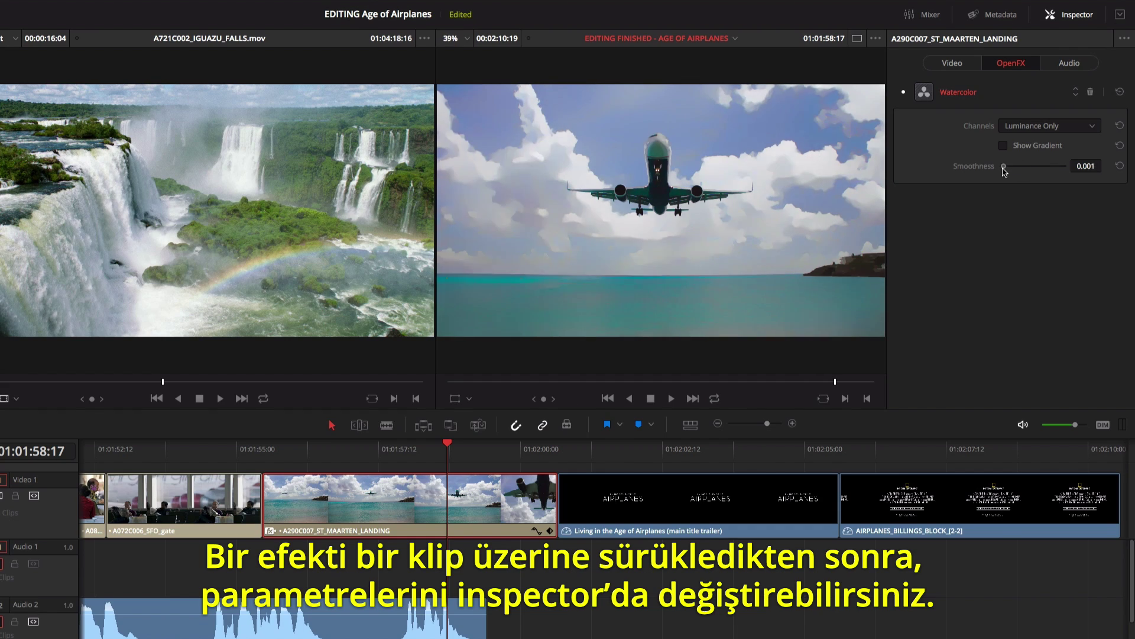
Step: Set the Watercolor smoothness to 0.017 on the A290C007_ST_MAARTEN_LANDING clip and toggle its gradient display on and off
drag(1021, 171, 1039, 171)
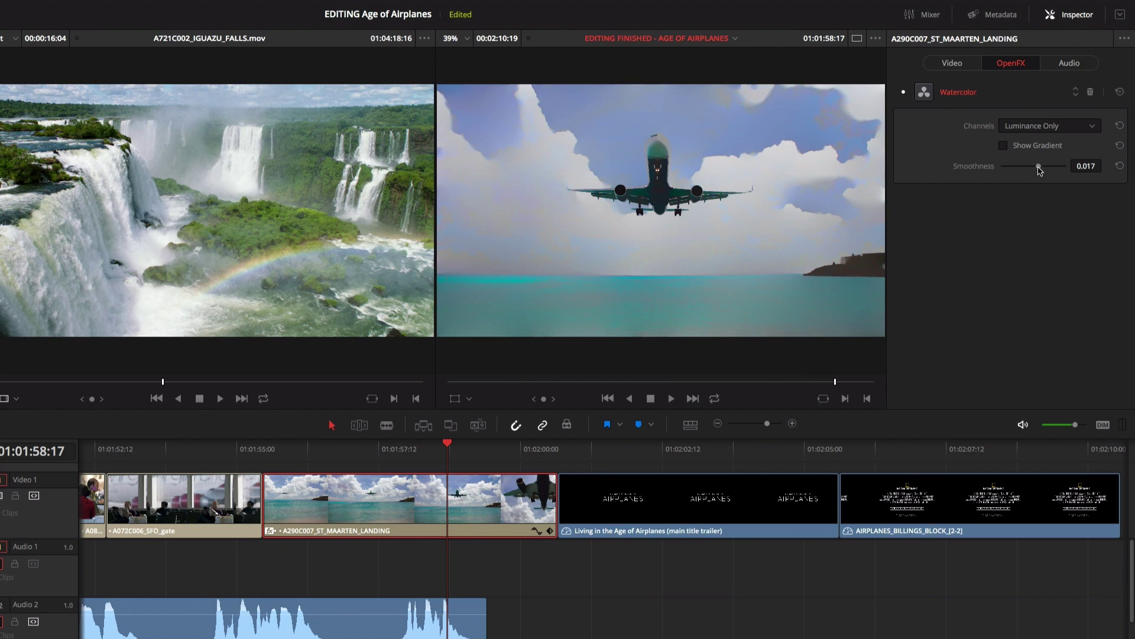
click(1007, 148)
click(1009, 151)
Step: Animate the main title with keyframes from zoom 0.710, Y position -194 at the clip's start to zoom 0.970, Y position 10 at its end
click(558, 453)
click(593, 486)
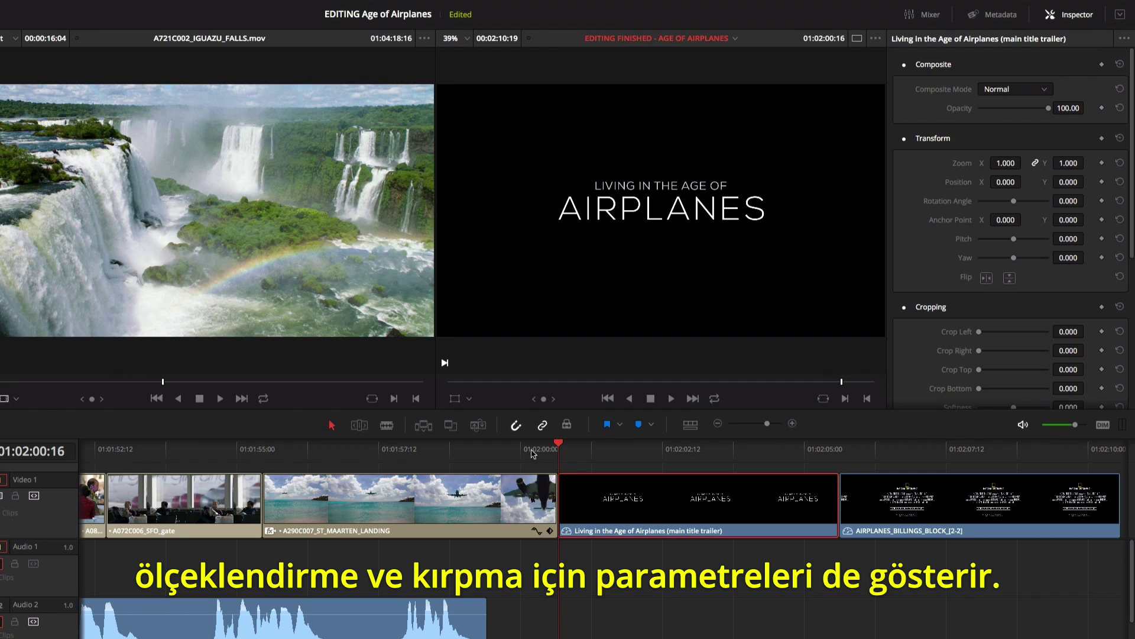
click(456, 399)
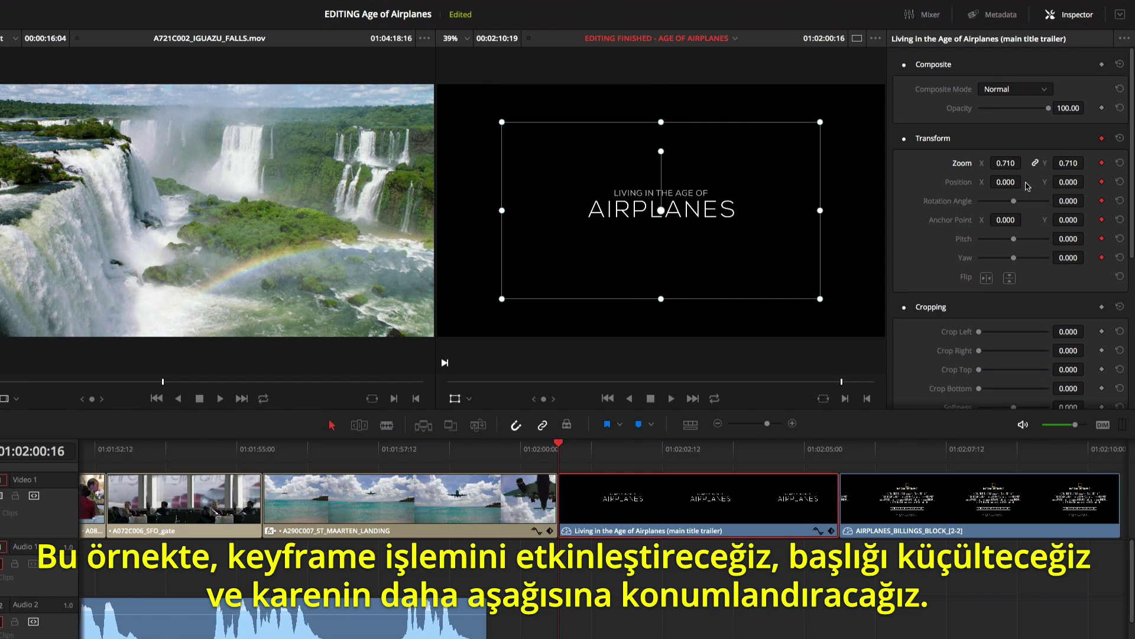
mouse_move(1068, 181)
mouse_down()
mouse_move(1087, 182)
mouse_move(1072, 182)
mouse_up()
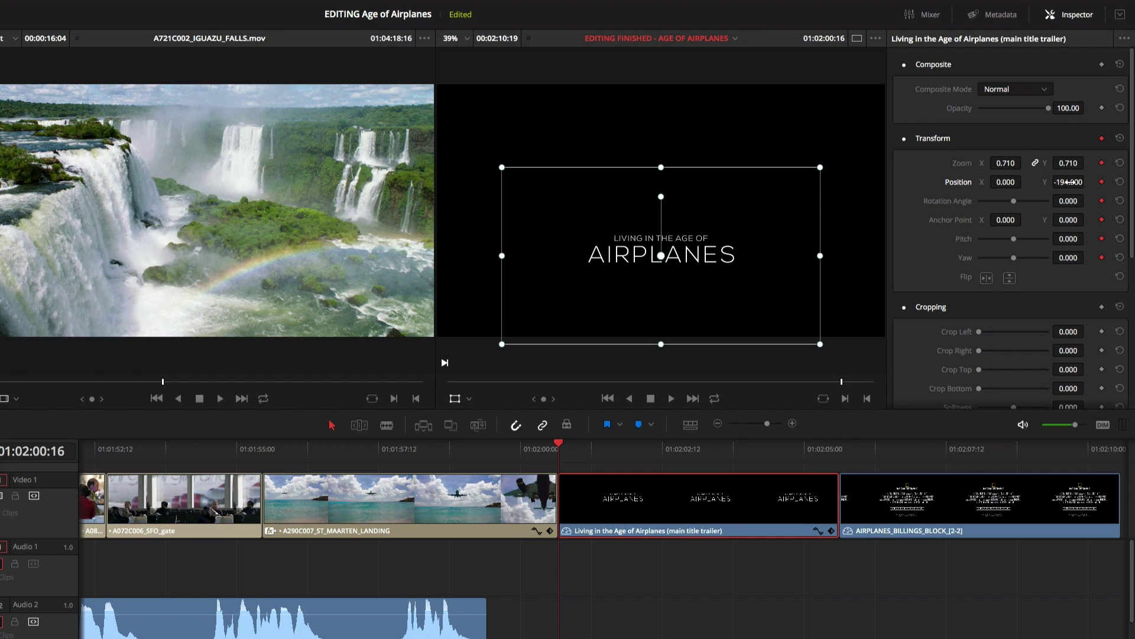
drag(561, 447, 832, 457)
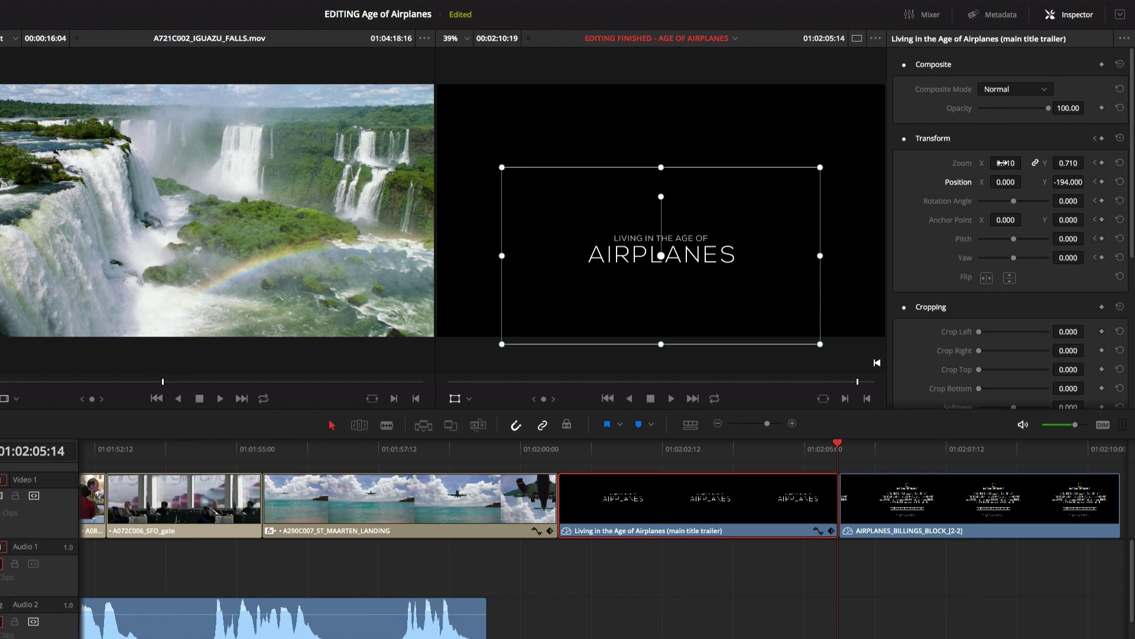
drag(1004, 162, 1062, 183)
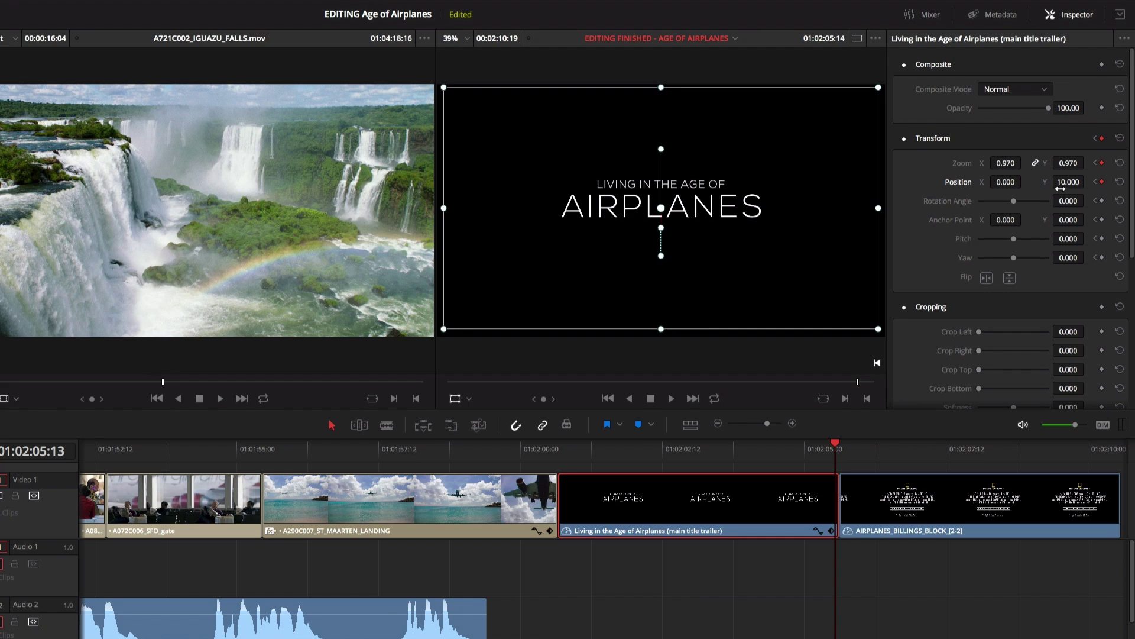
Step: Set both keyframes on the title's motion path to Smooth and reposition the title in the viewer to bend the path
right_click(662, 258)
click(692, 282)
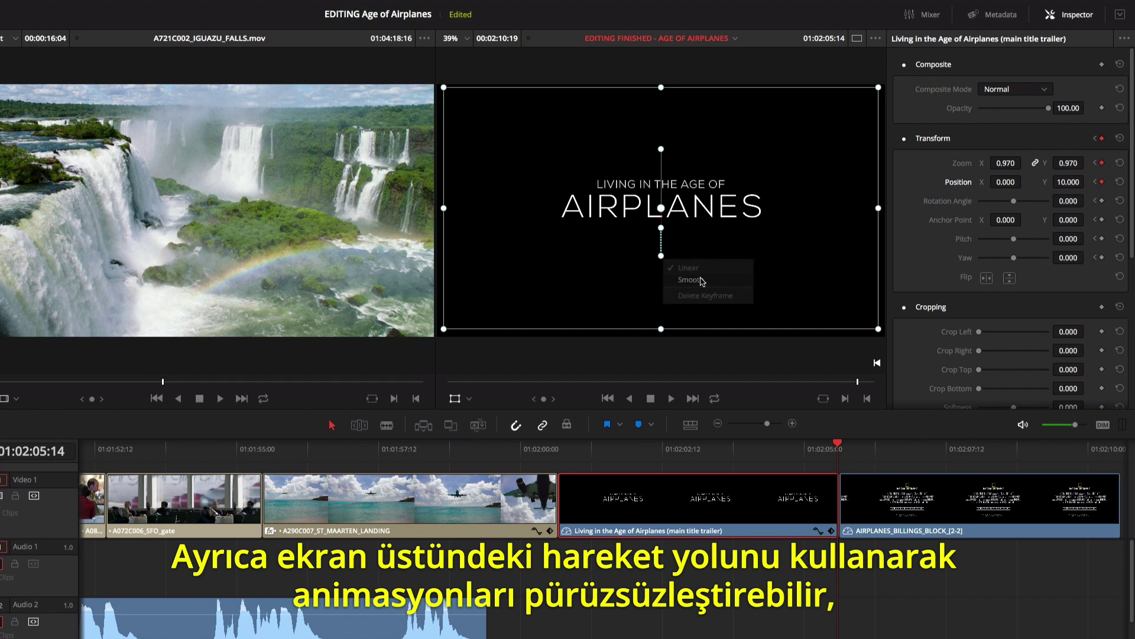
right_click(662, 232)
click(686, 247)
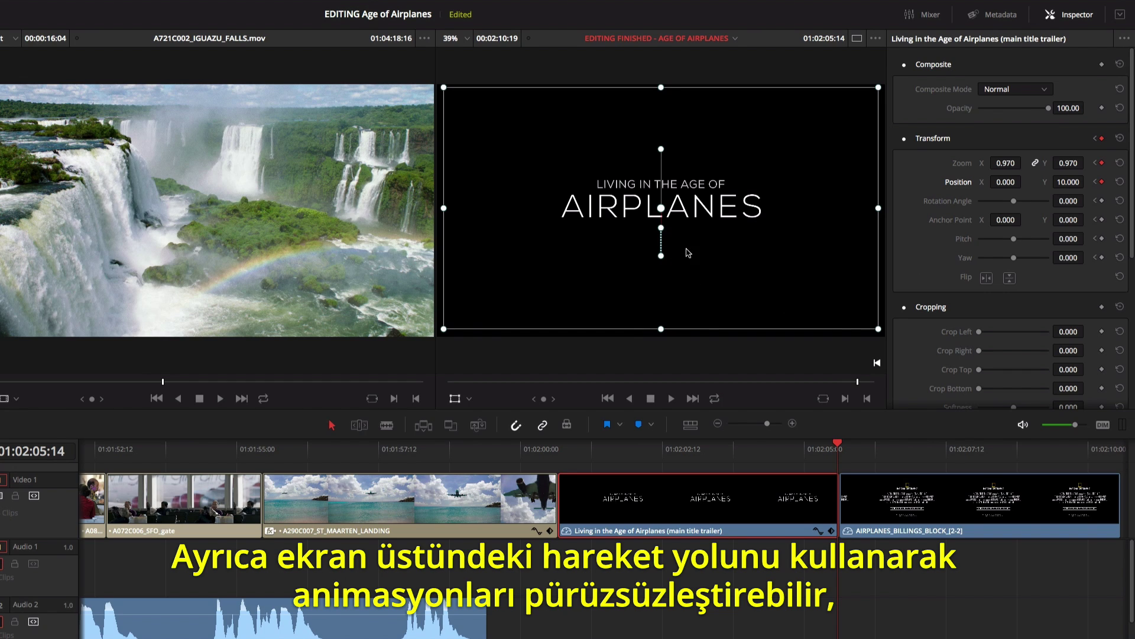
drag(663, 212, 571, 172)
mouse_move(571, 113)
mouse_down()
mouse_move(554, 116)
mouse_move(571, 120)
mouse_up()
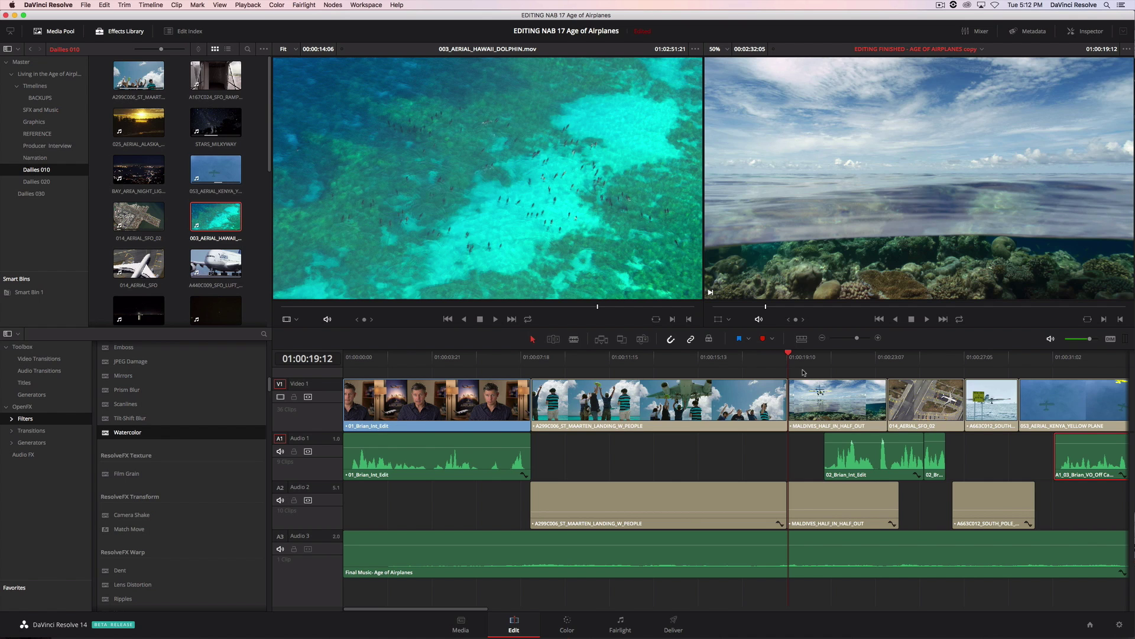
Step: Change the MALDIVES_HALF_IN_HALF_OUT clip's speed to 50% and play it back
key(space)
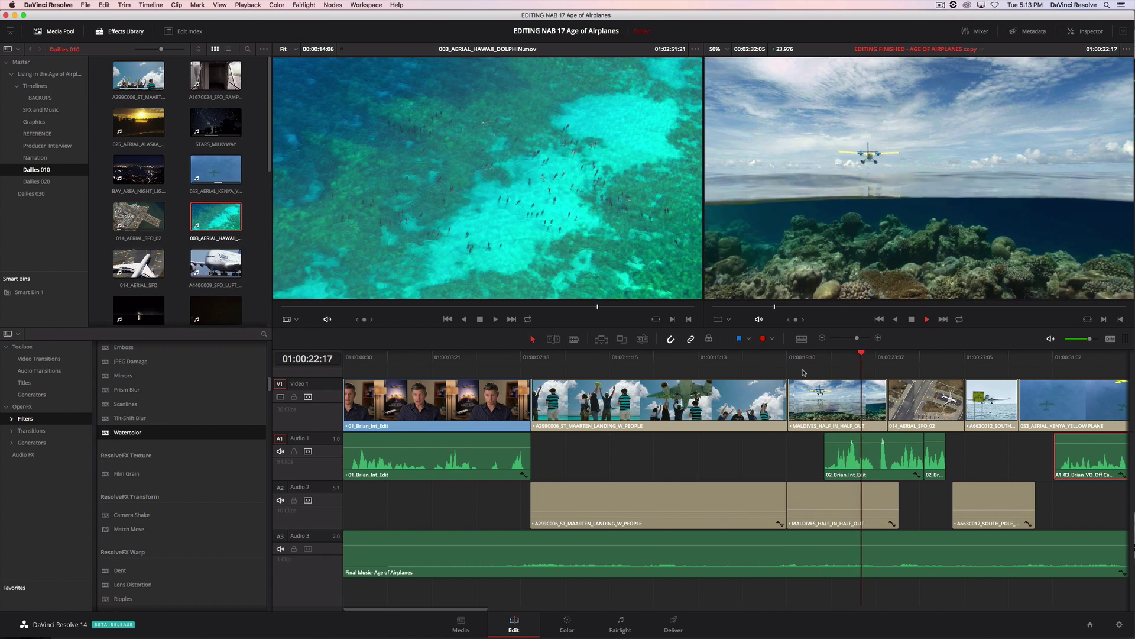
right_click(816, 395)
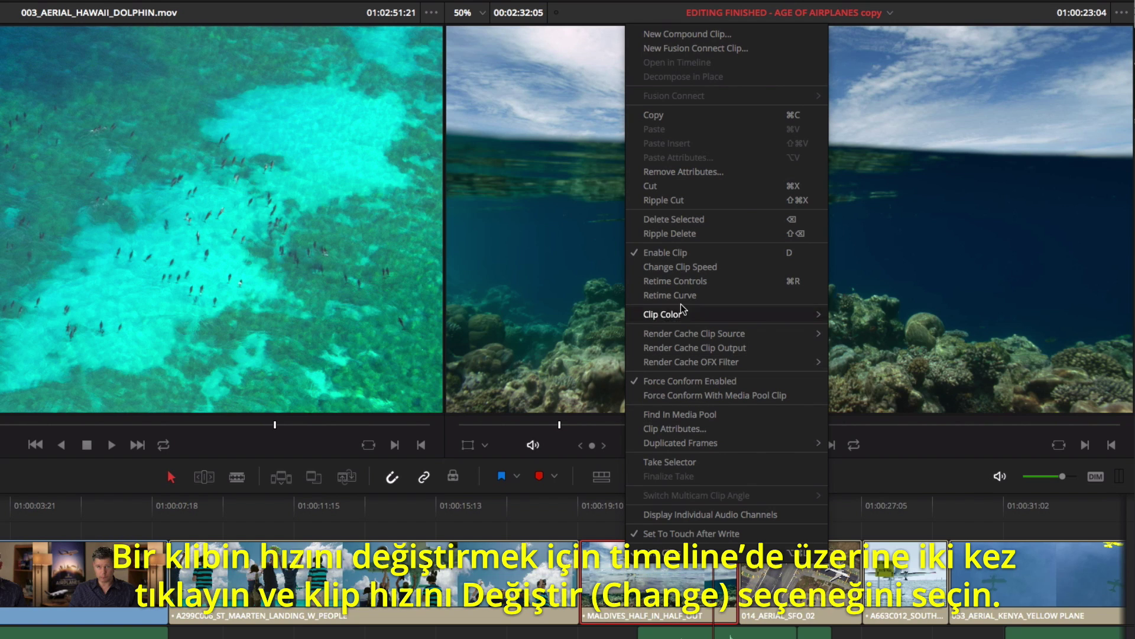
click(676, 267)
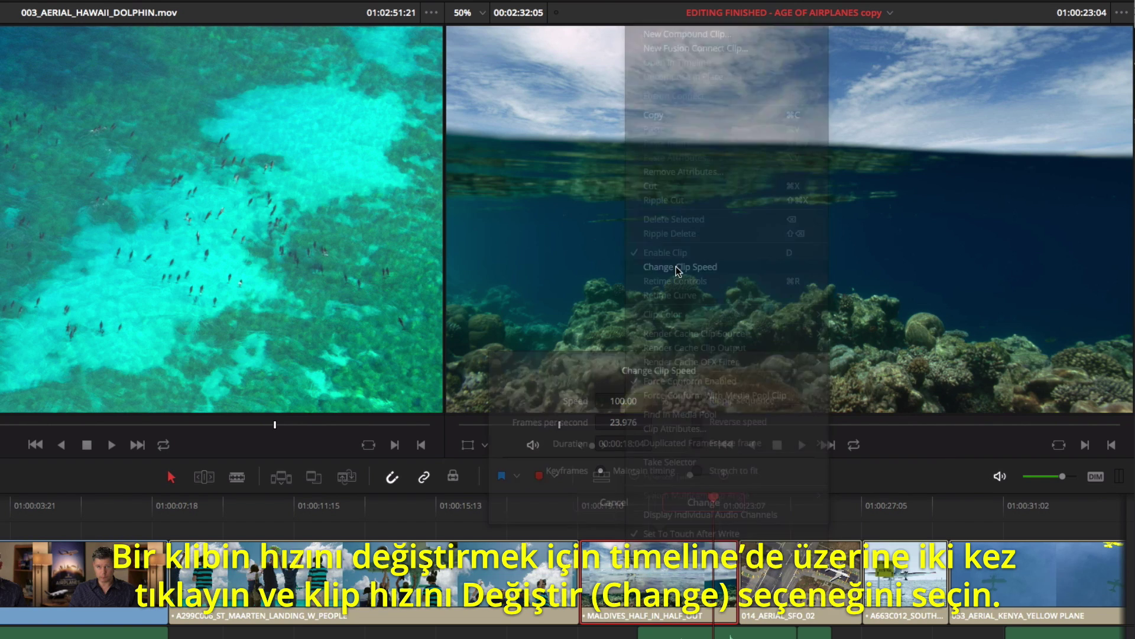
double_click(622, 401)
text(50)
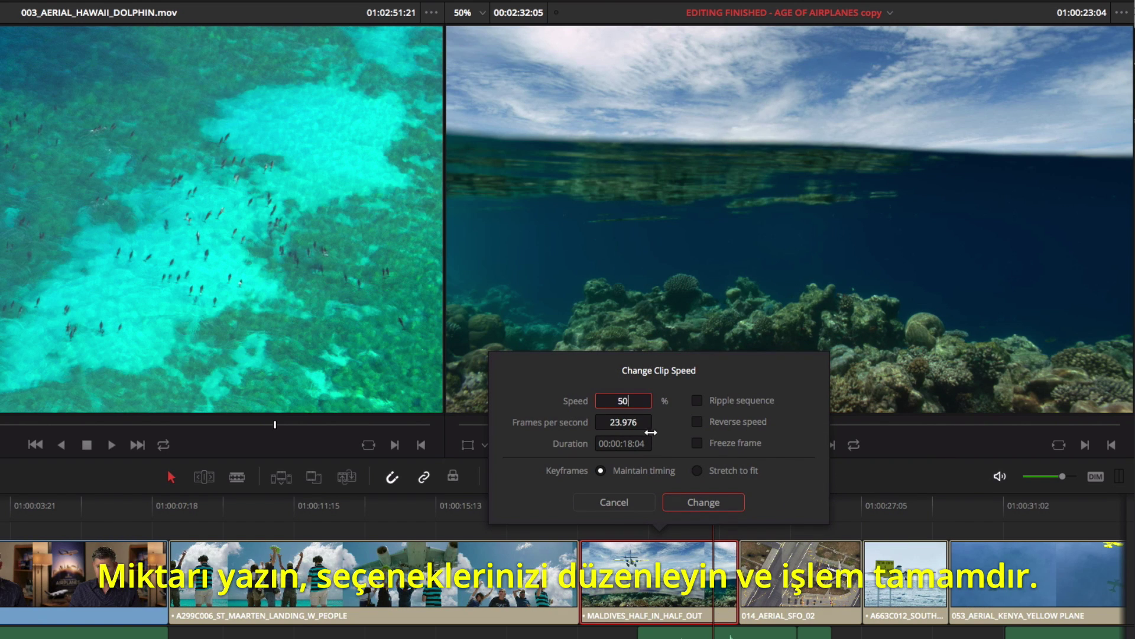
click(703, 502)
click(585, 500)
key(space)
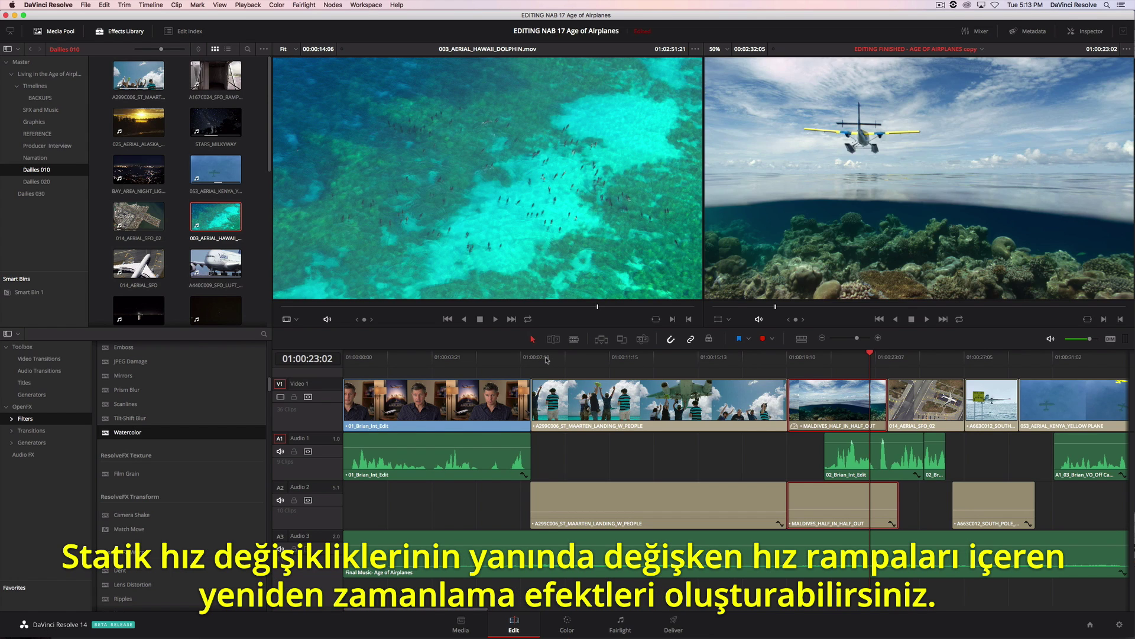
Step: Play the A299C006_ST_MAARTEN_LANDING_W_PEOPLE clip from near its start and show its retime controls
click(547, 359)
key(space)
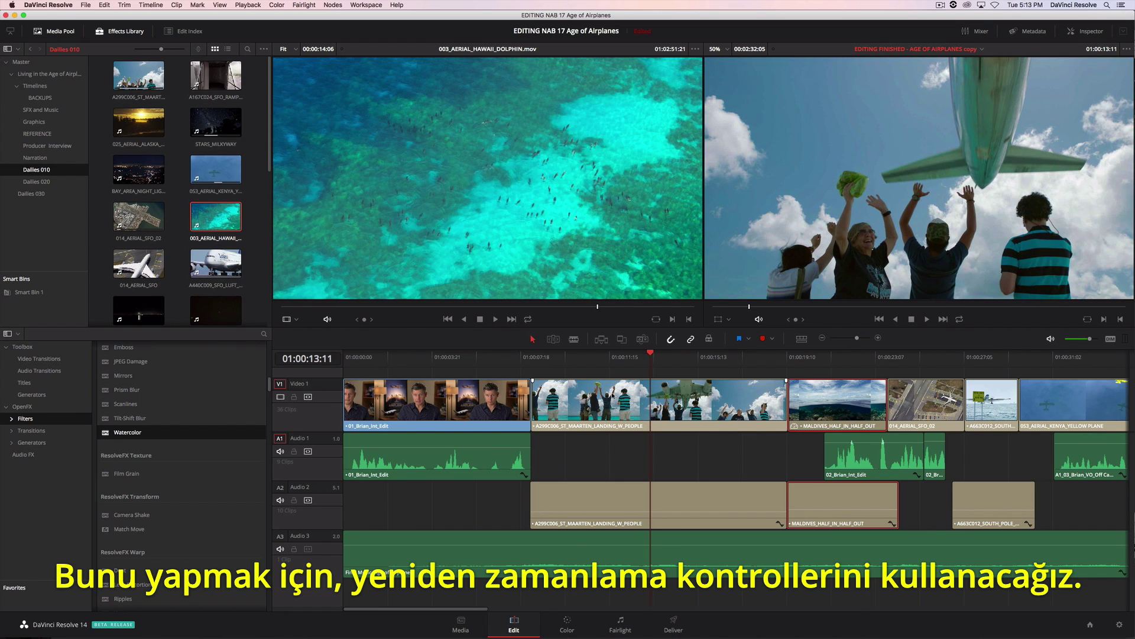
right_click(631, 394)
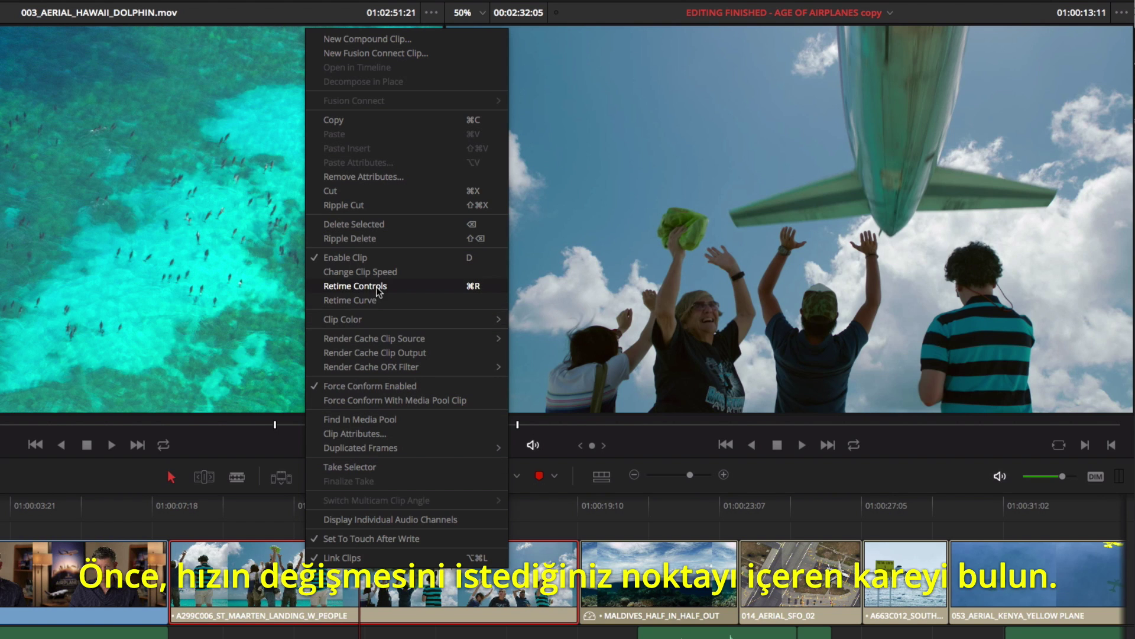
click(378, 287)
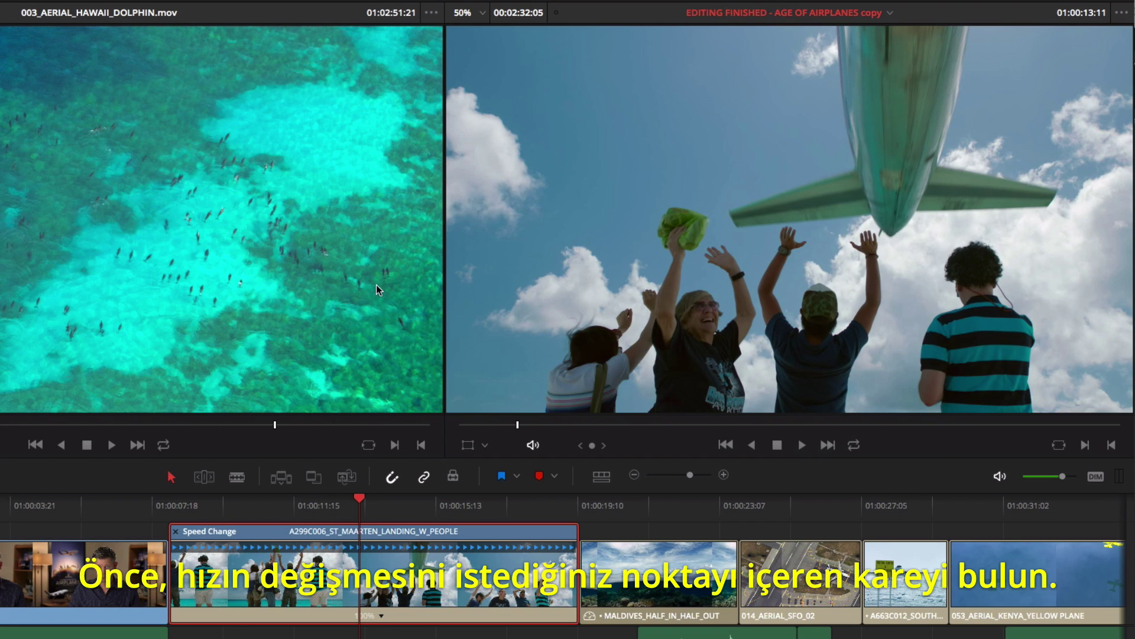
Step: Add a speed point just after 01:00:11:15 in the A299C006_ST_MAARTEN_LANDING_W_PEOPLE clip
drag(185, 510, 293, 510)
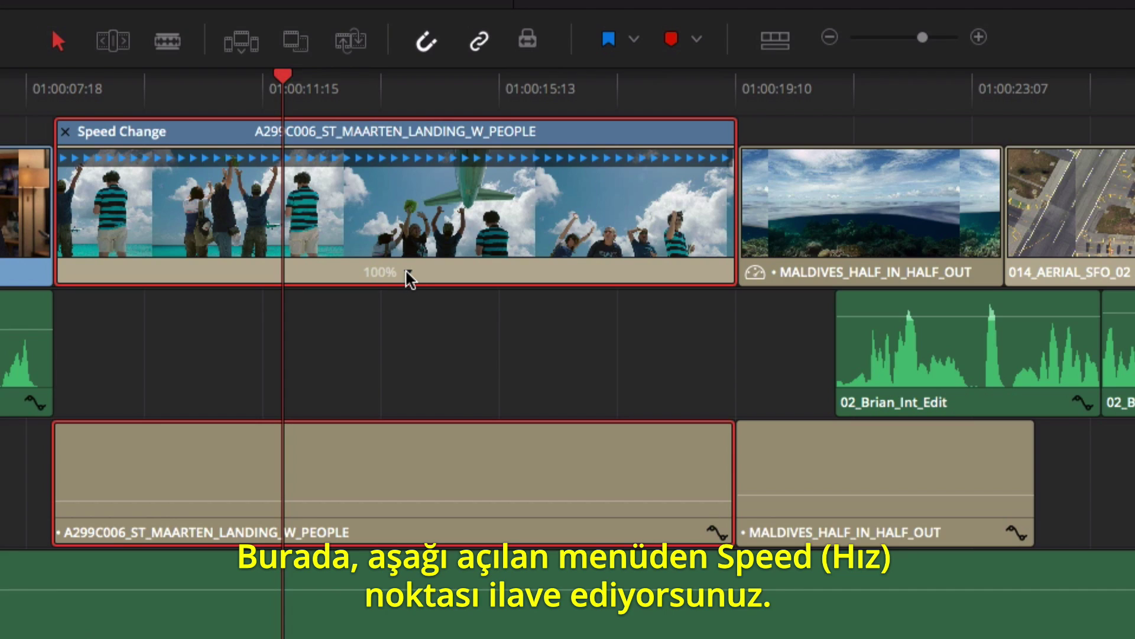
click(408, 273)
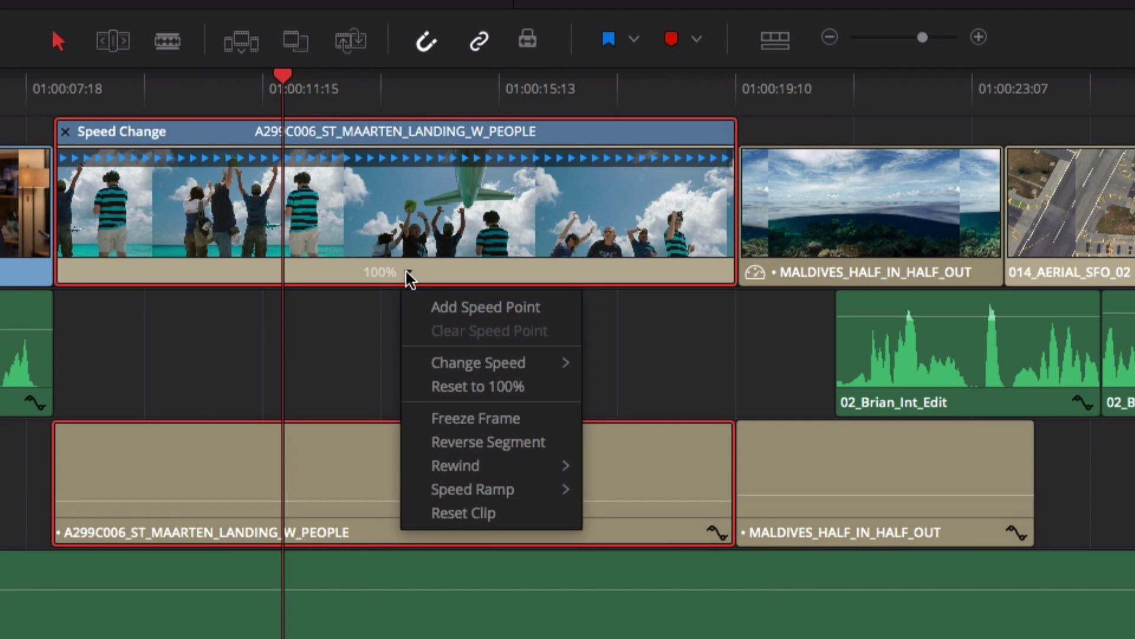
click(476, 307)
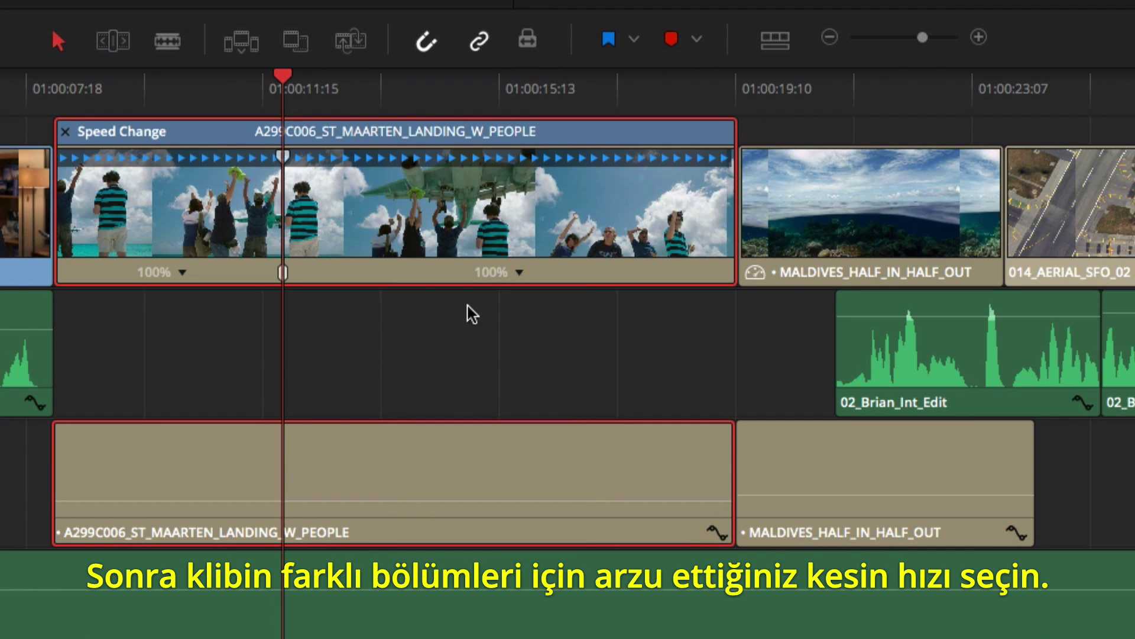
Step: In trim edit mode, set the landing clip's speed to 200% before the speed point and 50% after it
click(124, 41)
click(182, 273)
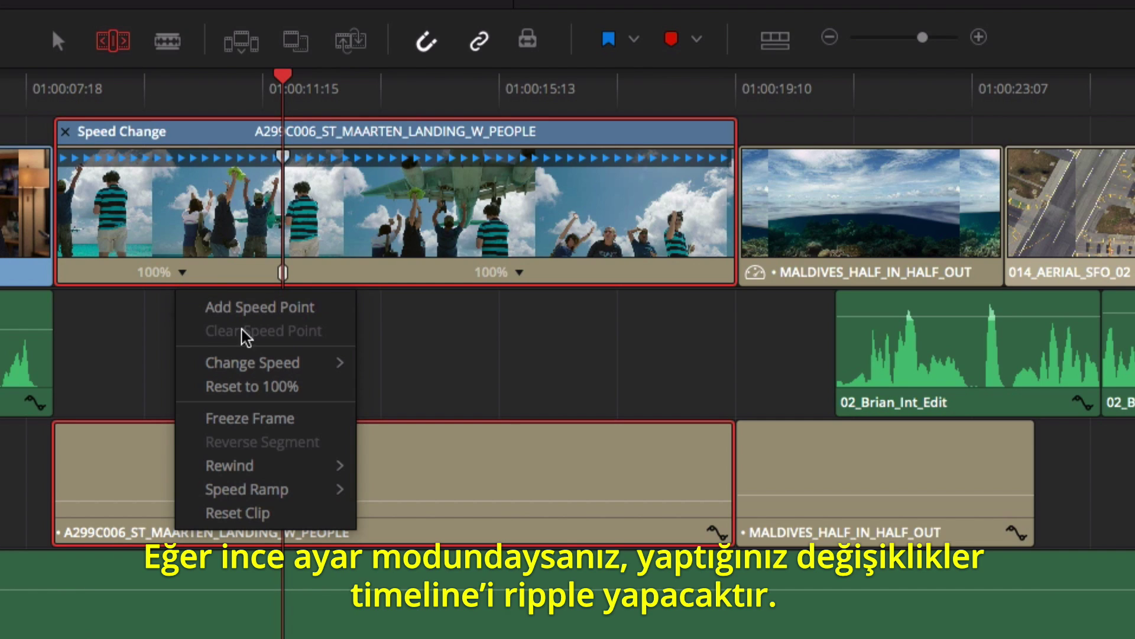
mouse_move(252, 362)
click(408, 545)
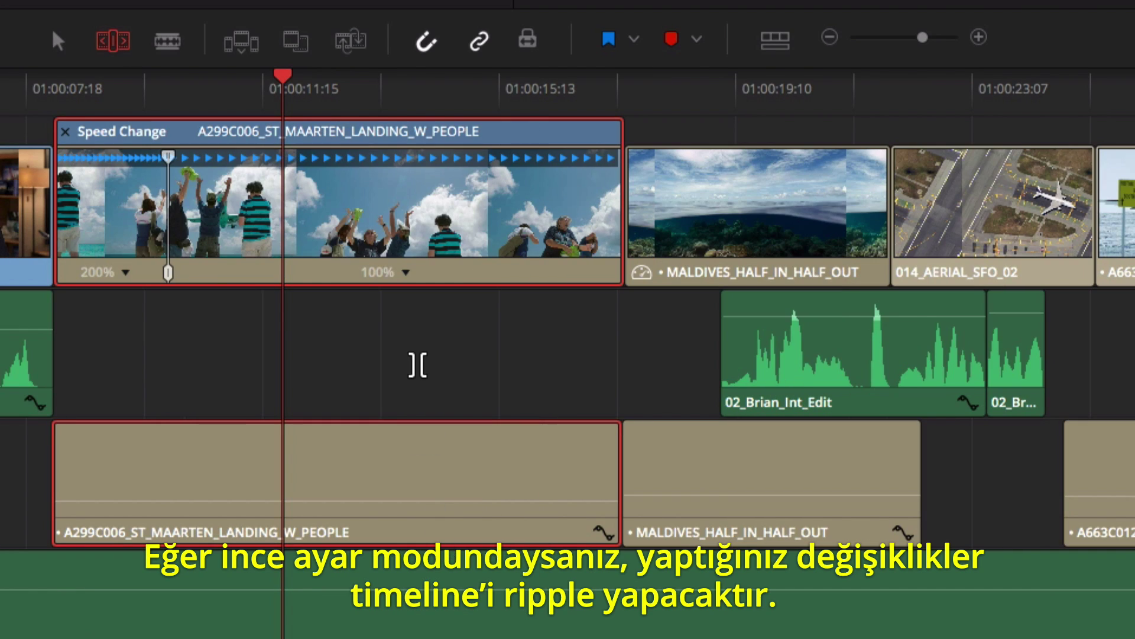
click(406, 272)
mouse_move(447, 369)
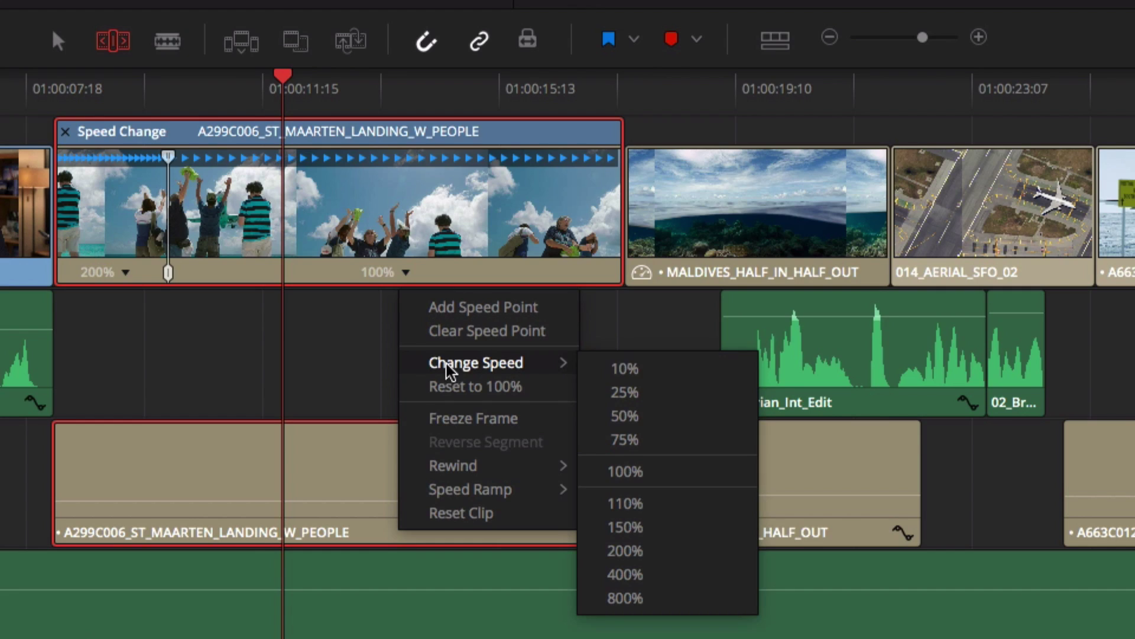
click(631, 415)
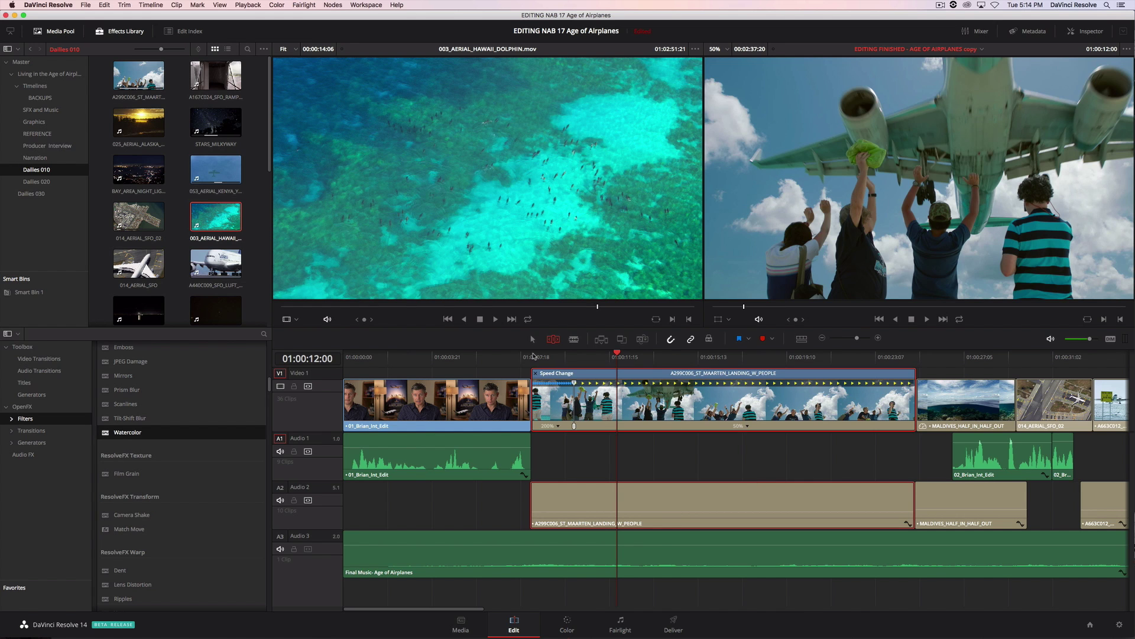
Step: Play back the retimed A299C006_ST_MAARTEN_LANDING_W_PEOPLE clip from its start
click(532, 356)
key(space)
key(space)
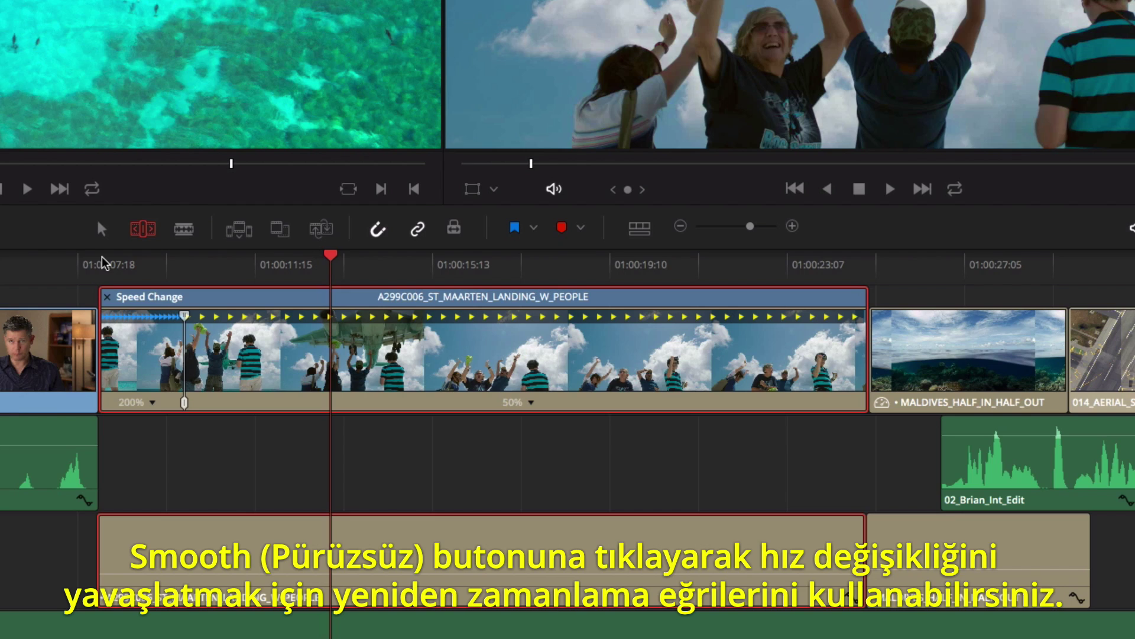
Step: Smooth the speed point on the landing clip's retime curve and lengthen its curve handles
right_click(592, 399)
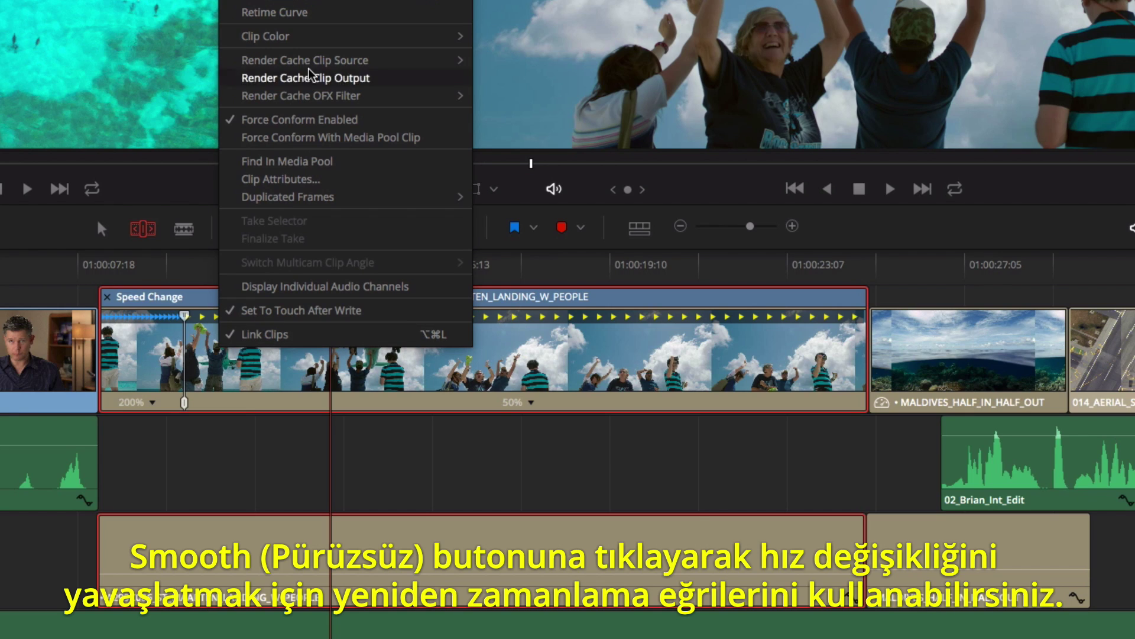
click(307, 15)
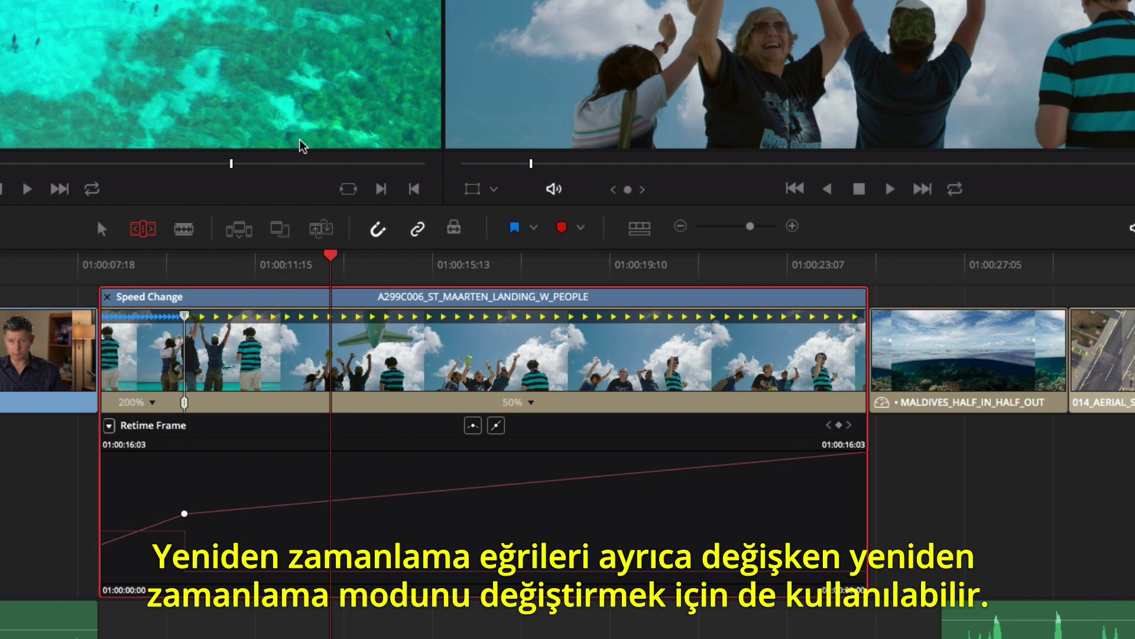
click(184, 513)
click(473, 425)
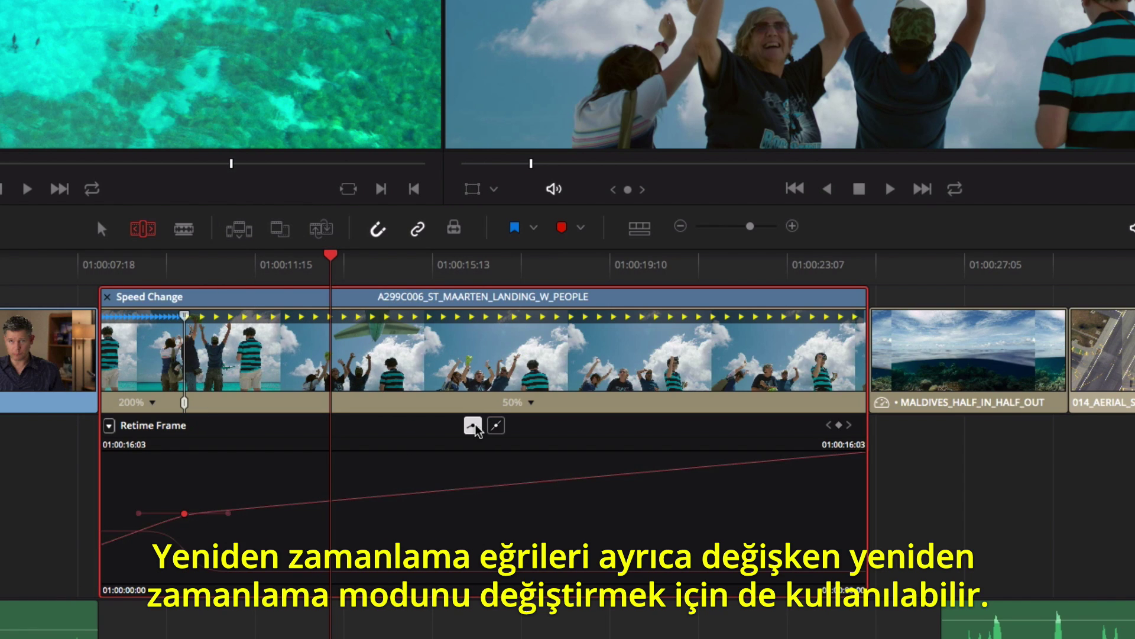
drag(224, 514, 248, 513)
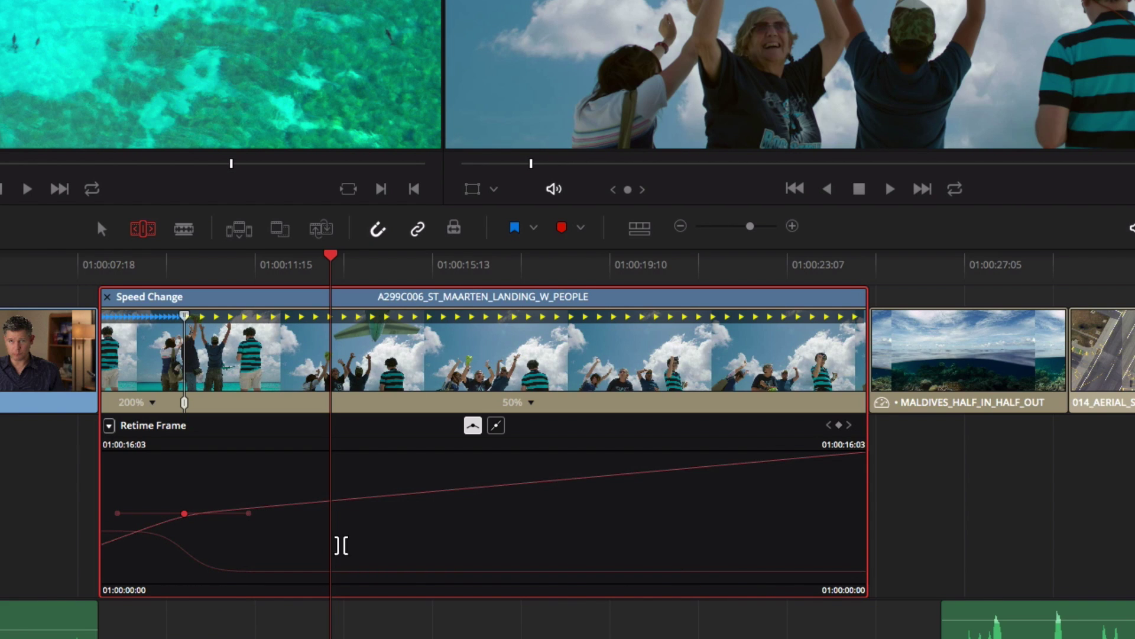
Step: Reshape the clip's Retime Speed curve, raising the section after the speed point to about 73%
drag(368, 573, 299, 552)
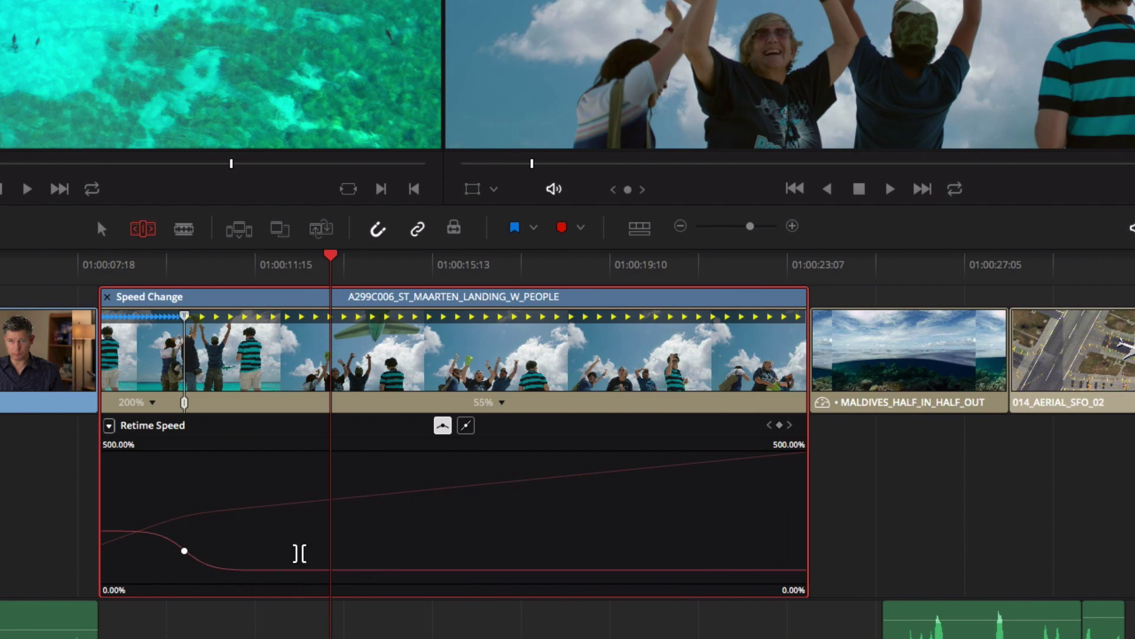
drag(132, 531, 131, 509)
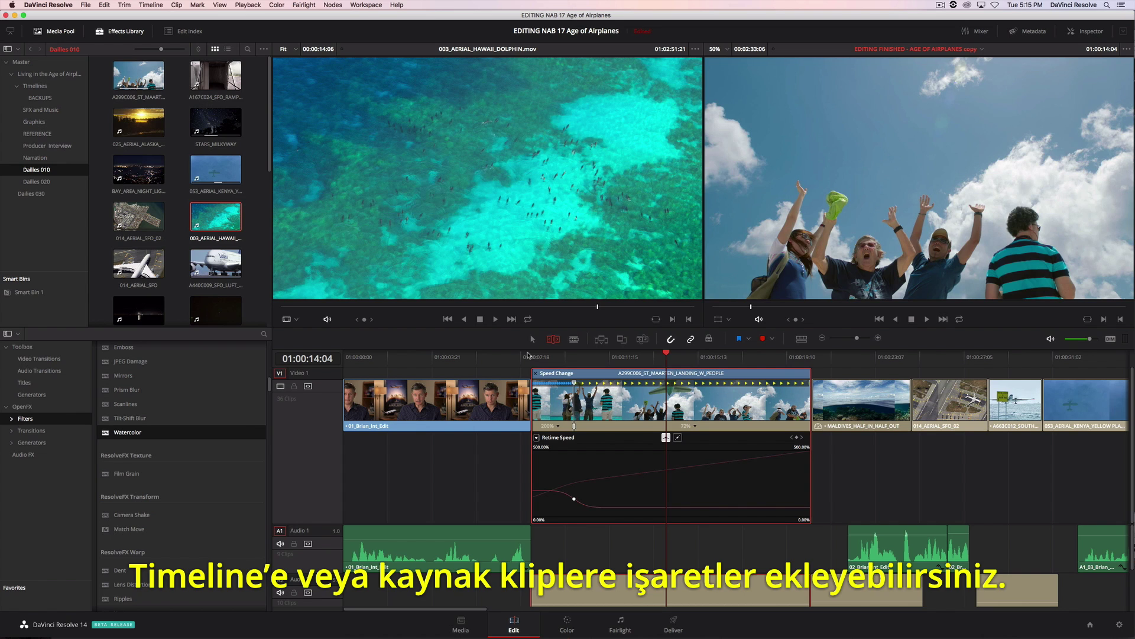
Step: Load BAY_AREA_NIGHT_LIGHTS into the source viewer and select its Needs SFX marker in the bin's list view
double_click(140, 176)
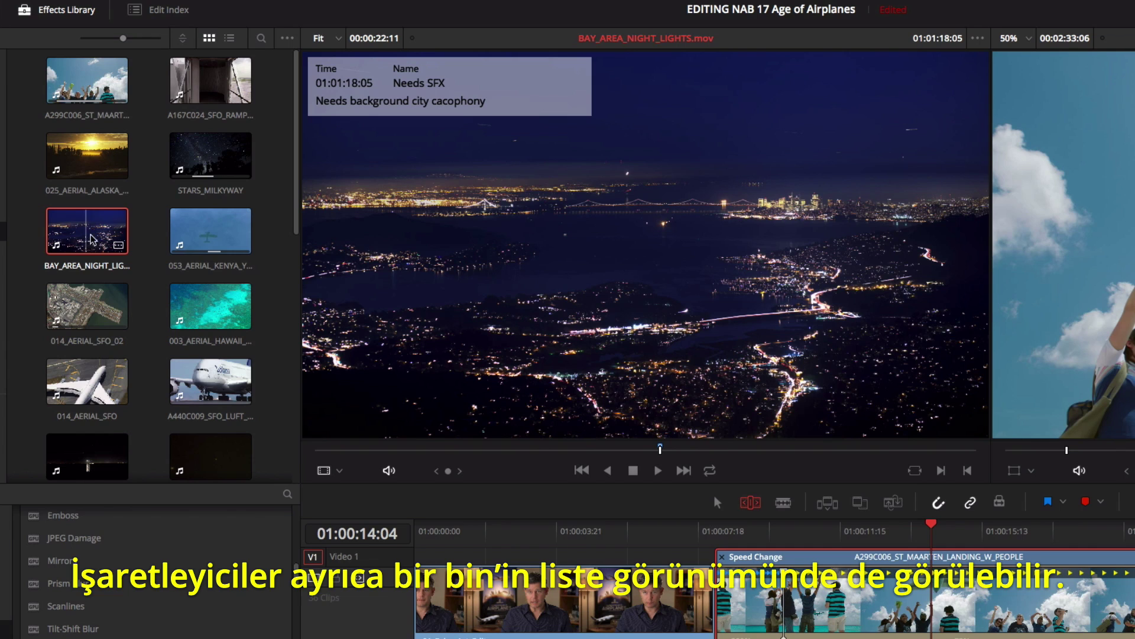
click(230, 39)
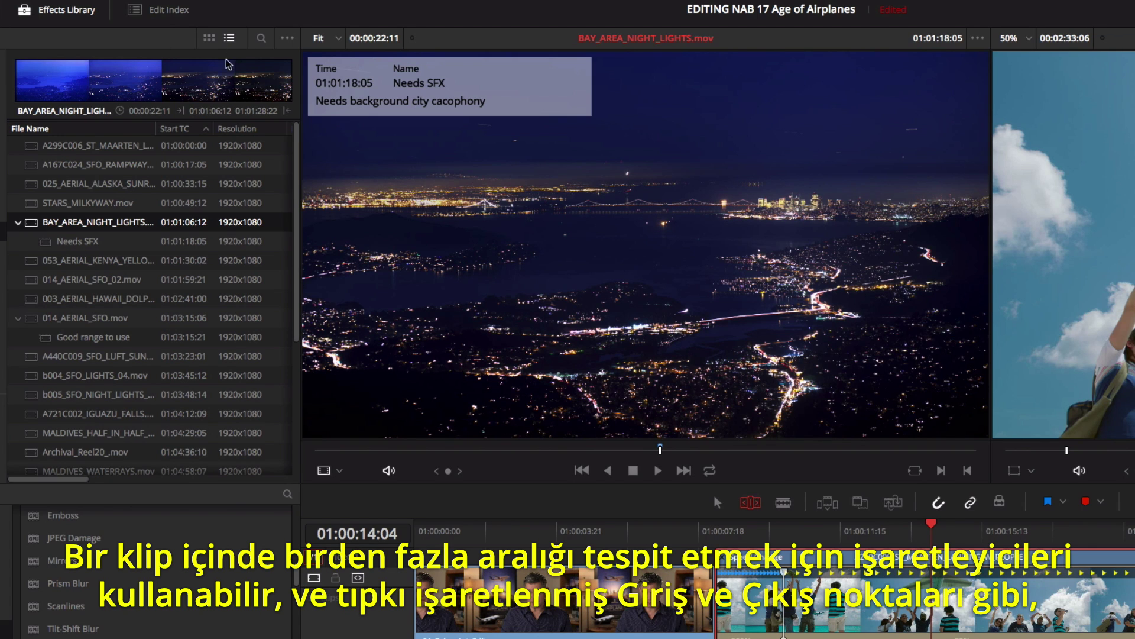
click(121, 243)
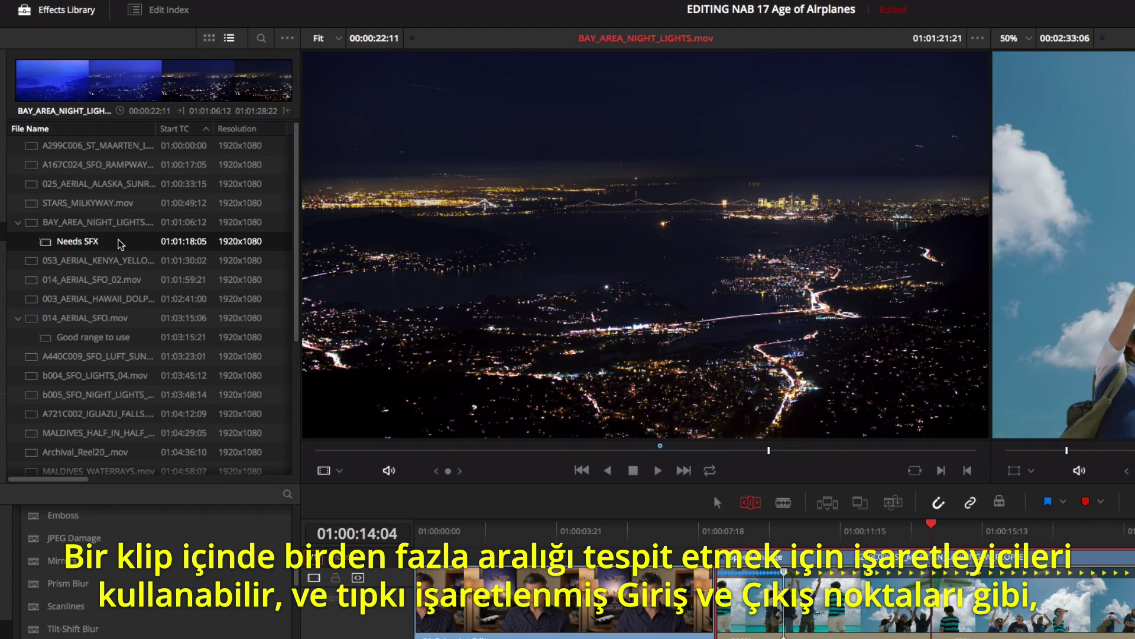
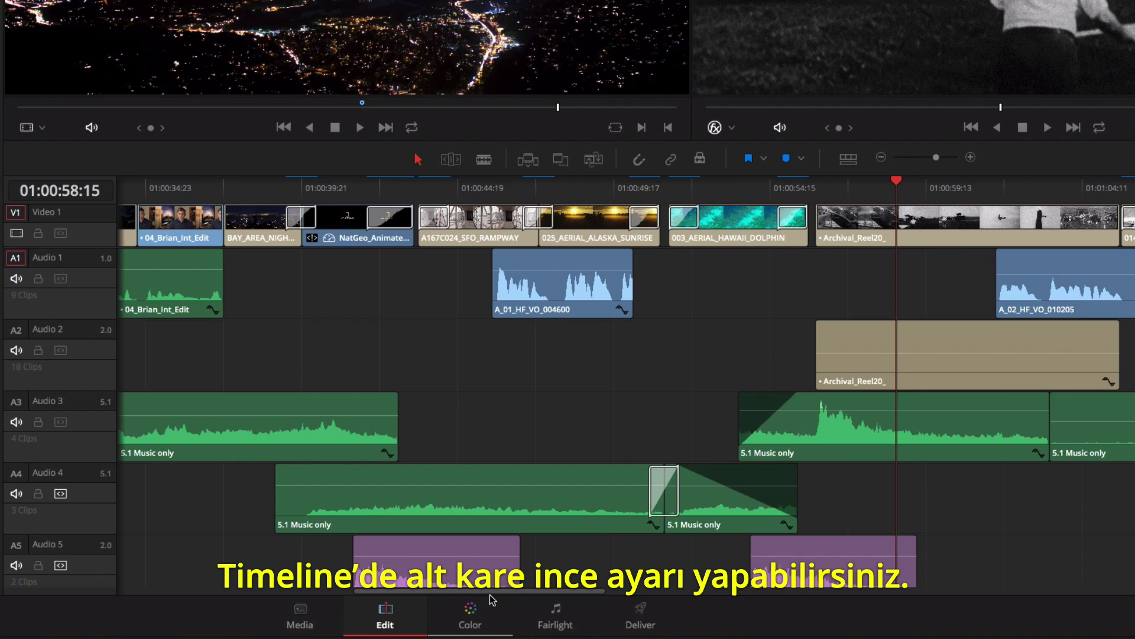
Step: Extend the end of the A_01_HF_VO_004600 audio clip to just before 01:00:50:20
click(650, 191)
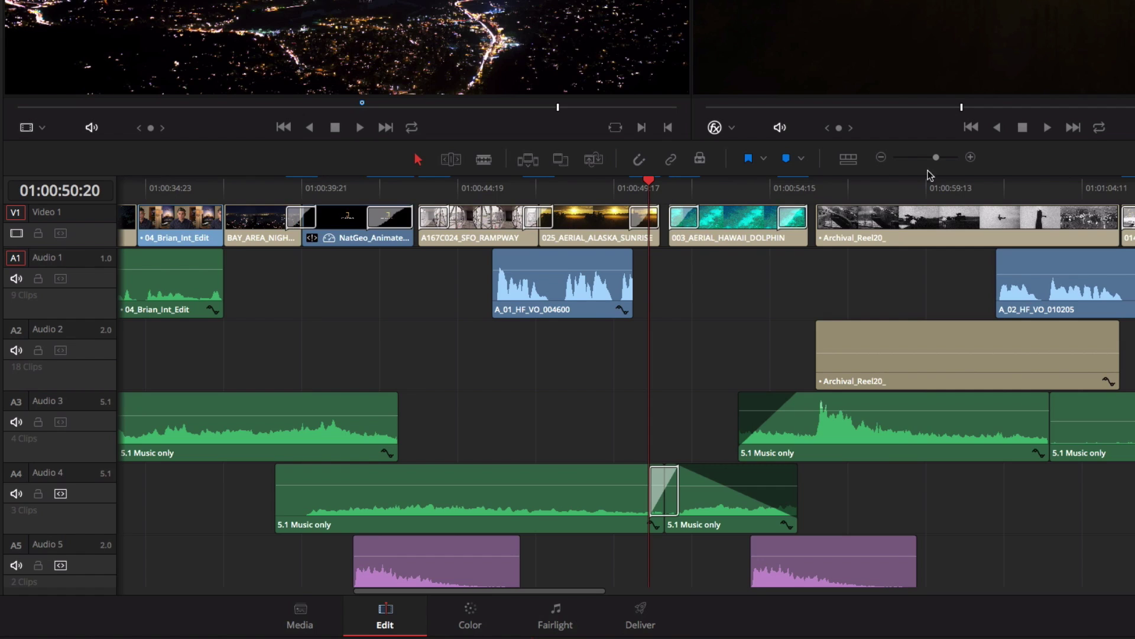
click(971, 157)
click(970, 157)
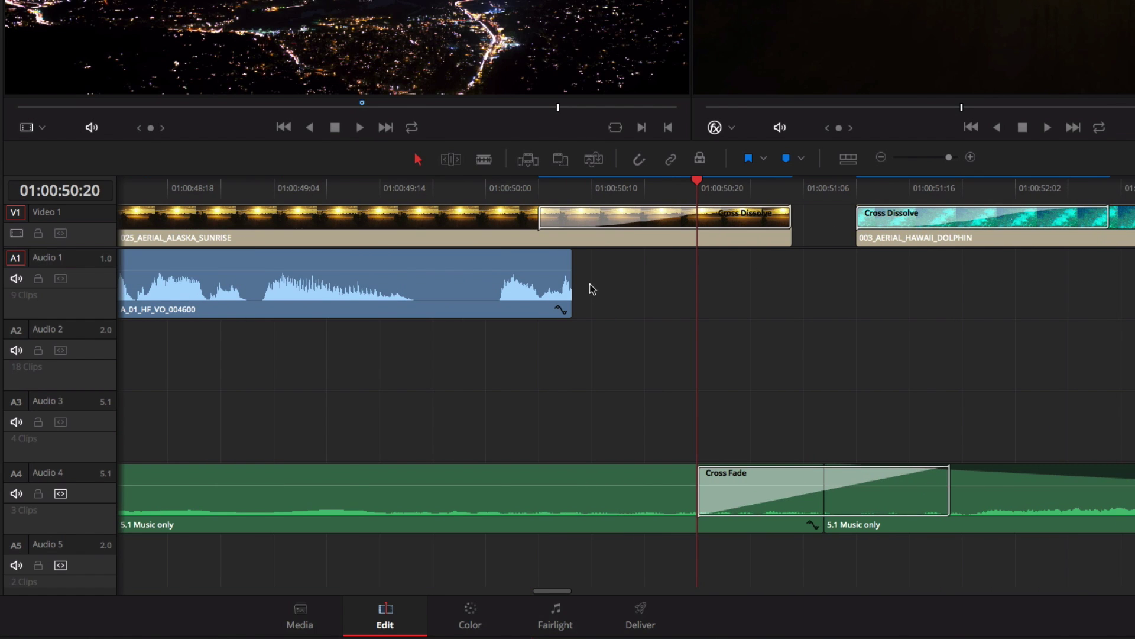
drag(573, 285, 684, 287)
click(881, 159)
click(880, 158)
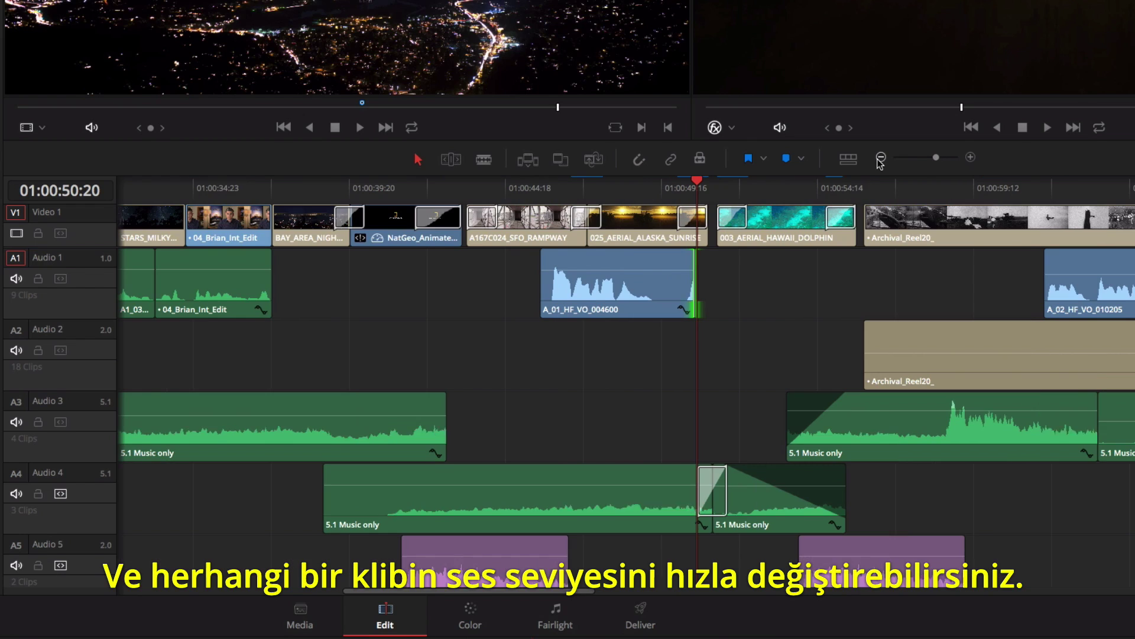
Step: Raise the volume of the Archival_Reel20_ audio clip on Audio 2 to 9.01 dB and play the timeline
drag(896, 355, 894, 334)
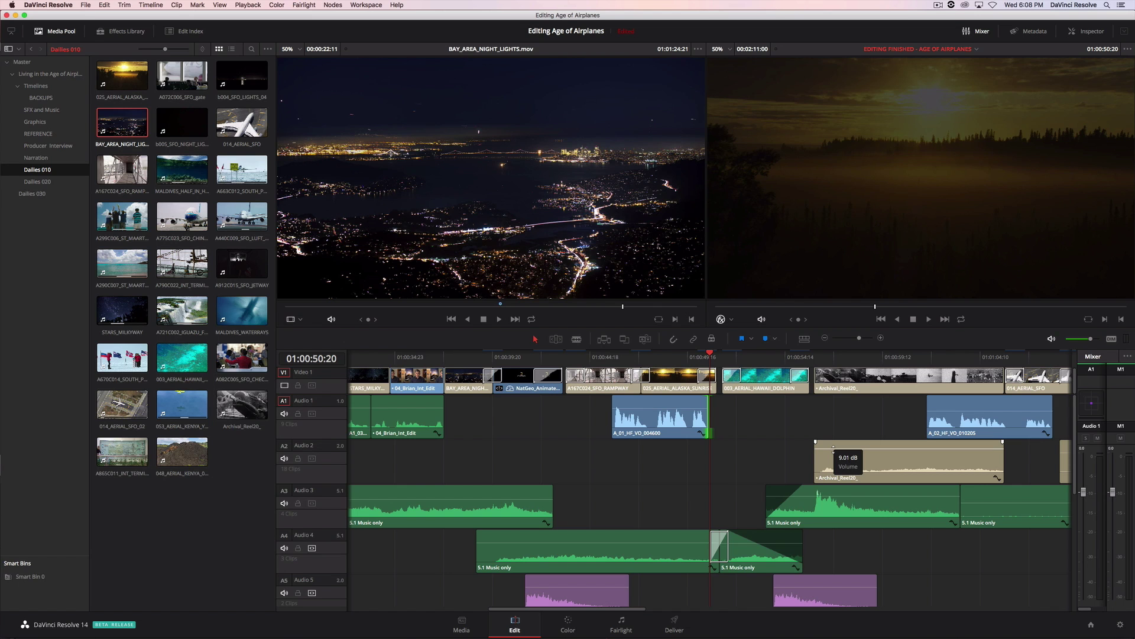
drag(833, 447, 833, 447)
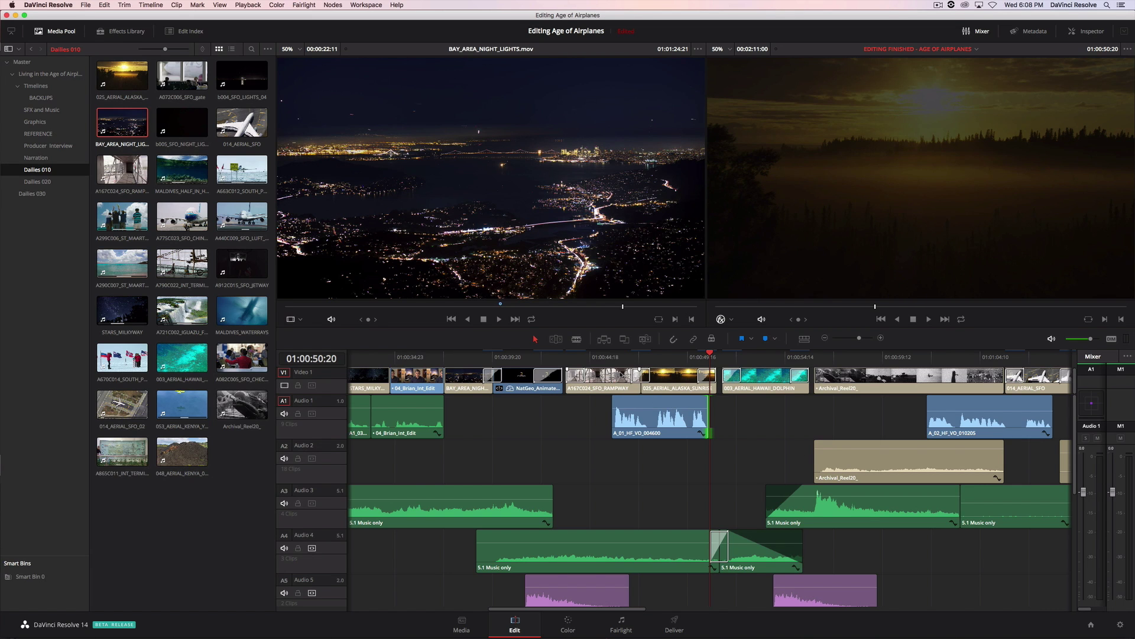
click(612, 359)
key(space)
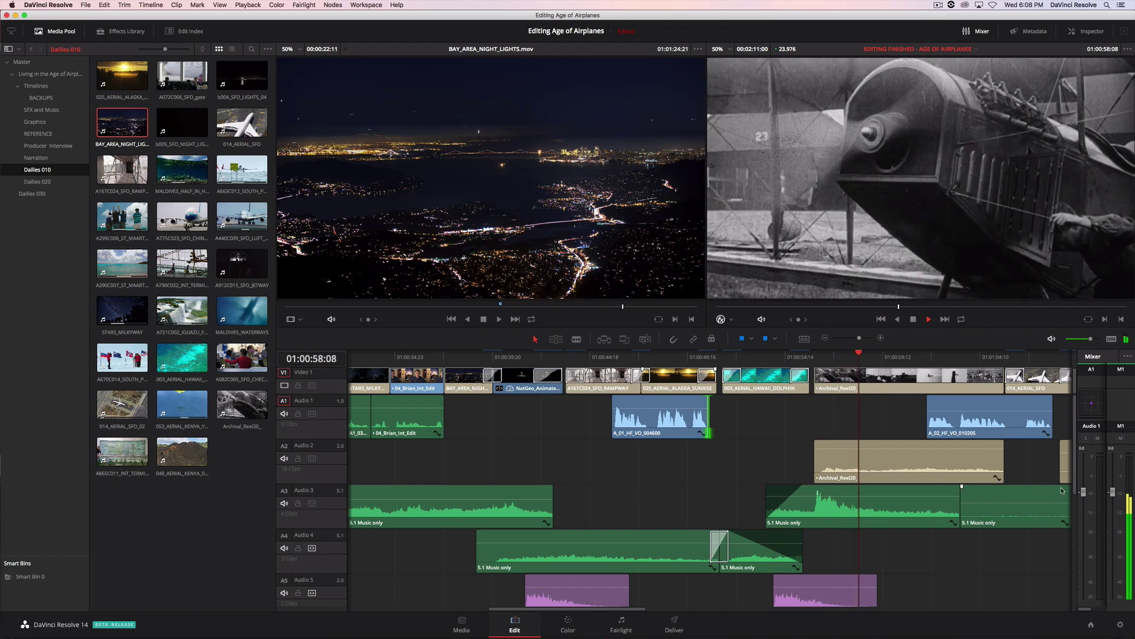
Step: Expand the mixer to show all its tracks and pan Audio 3 toward the front left in the surround panner
drag(1074, 489, 920, 490)
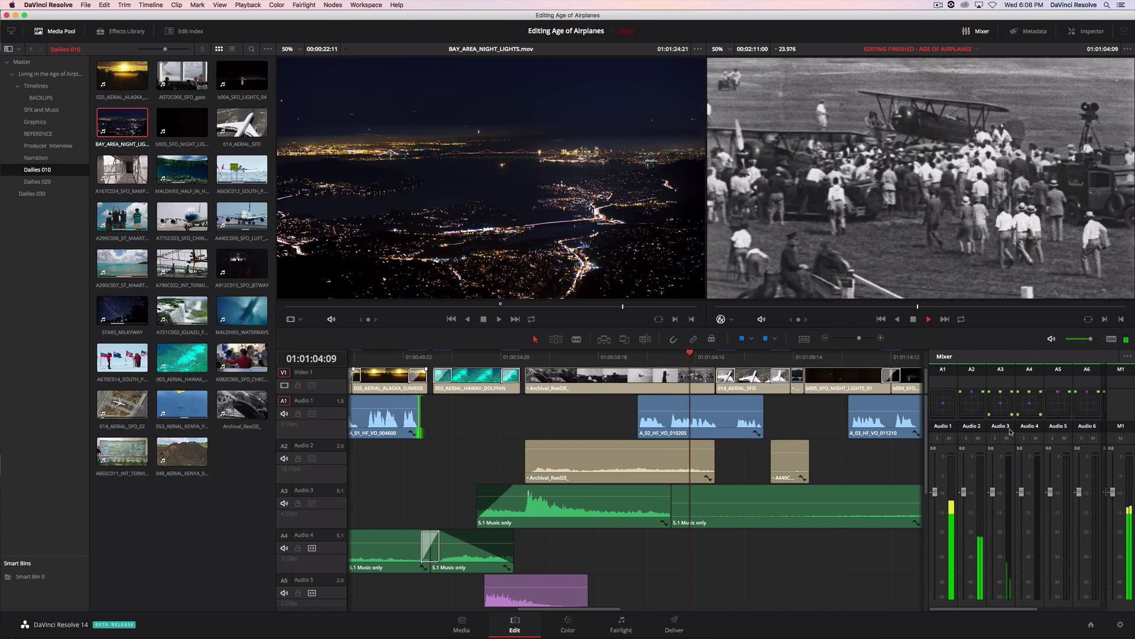
double_click(1003, 408)
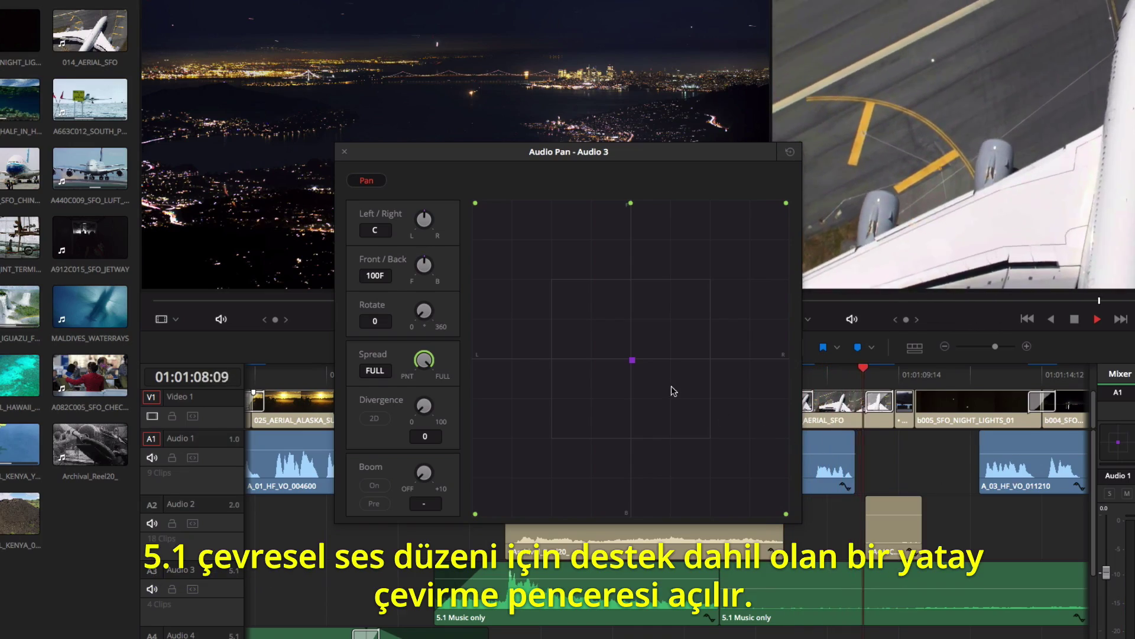
drag(632, 359, 577, 300)
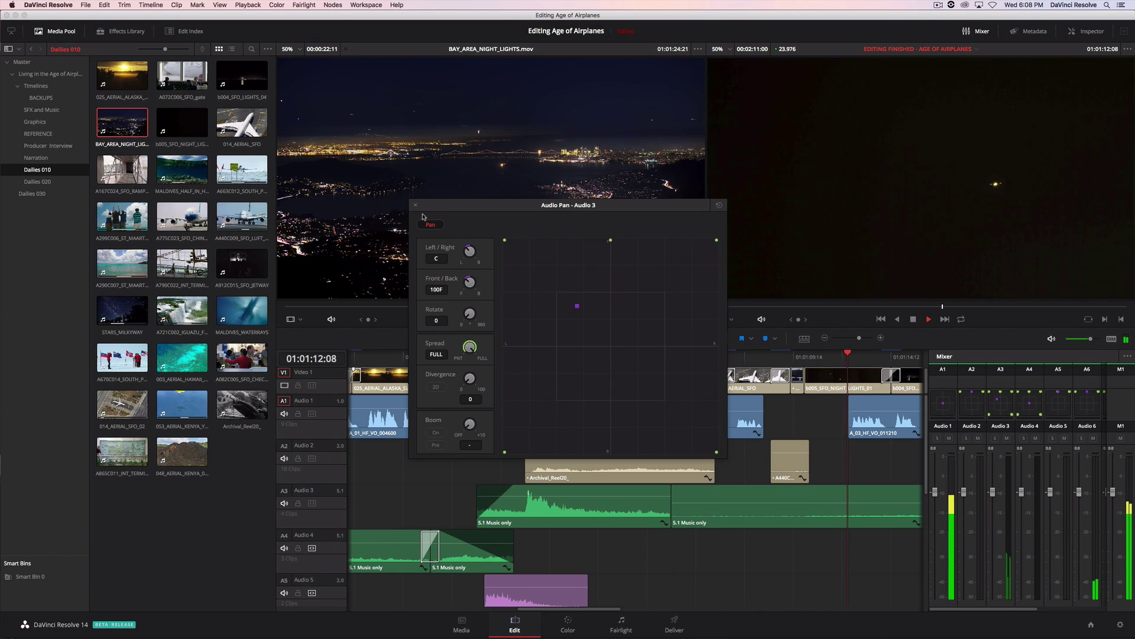
click(416, 205)
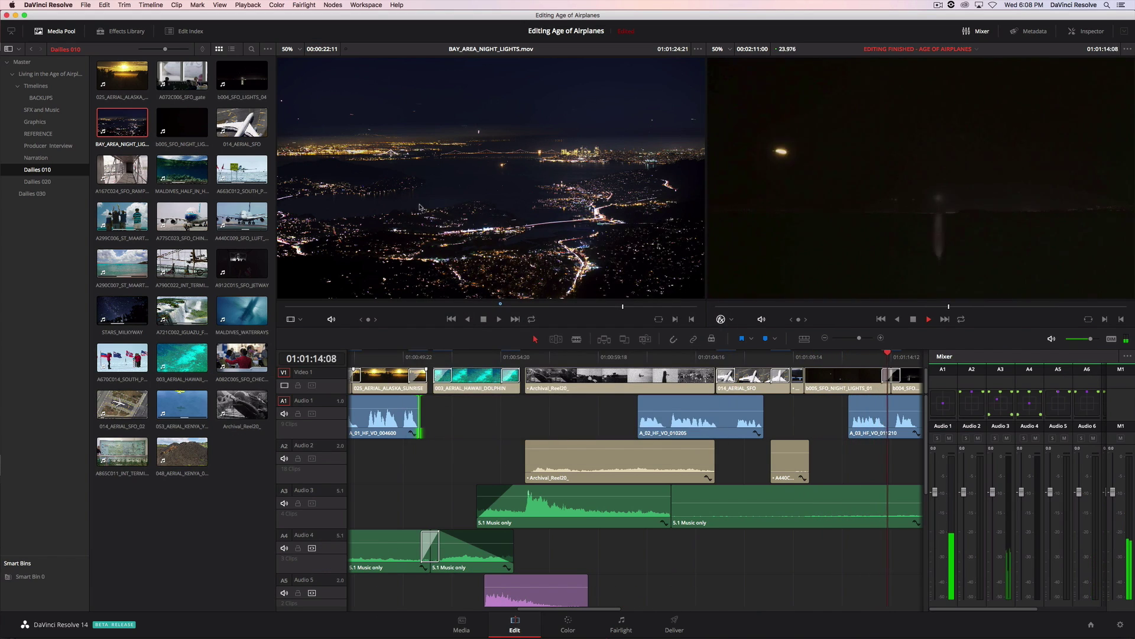
Step: In the Archival_Reel20_ clip's equalizer, boost Band 2 by +7.6 at 466 and Band 3 by +6.7 at 3k87
click(637, 465)
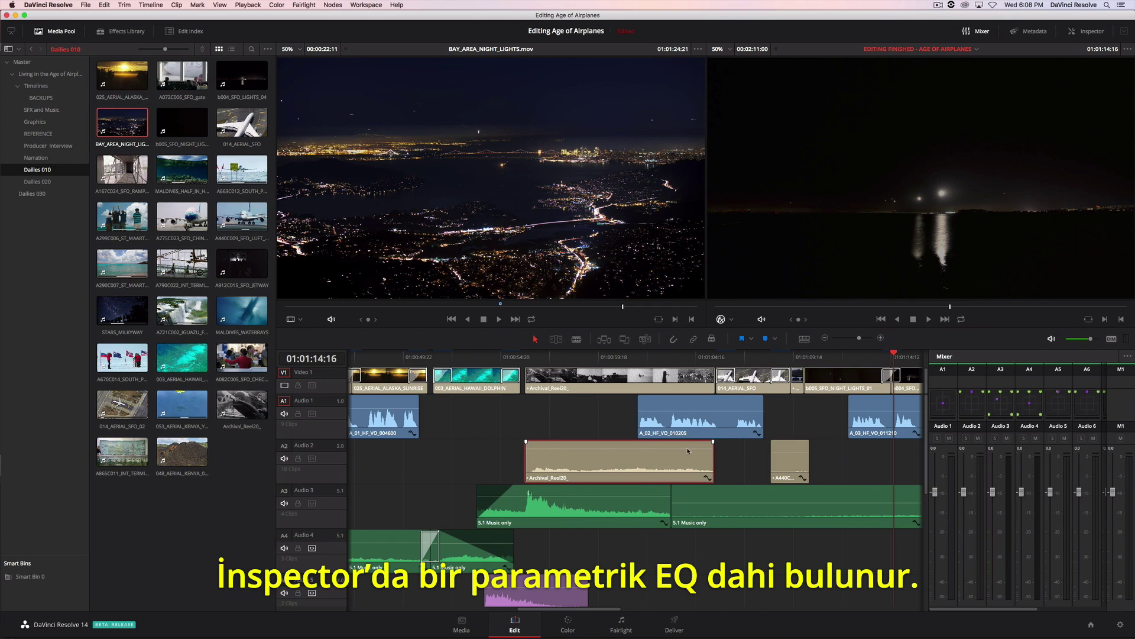
click(1086, 32)
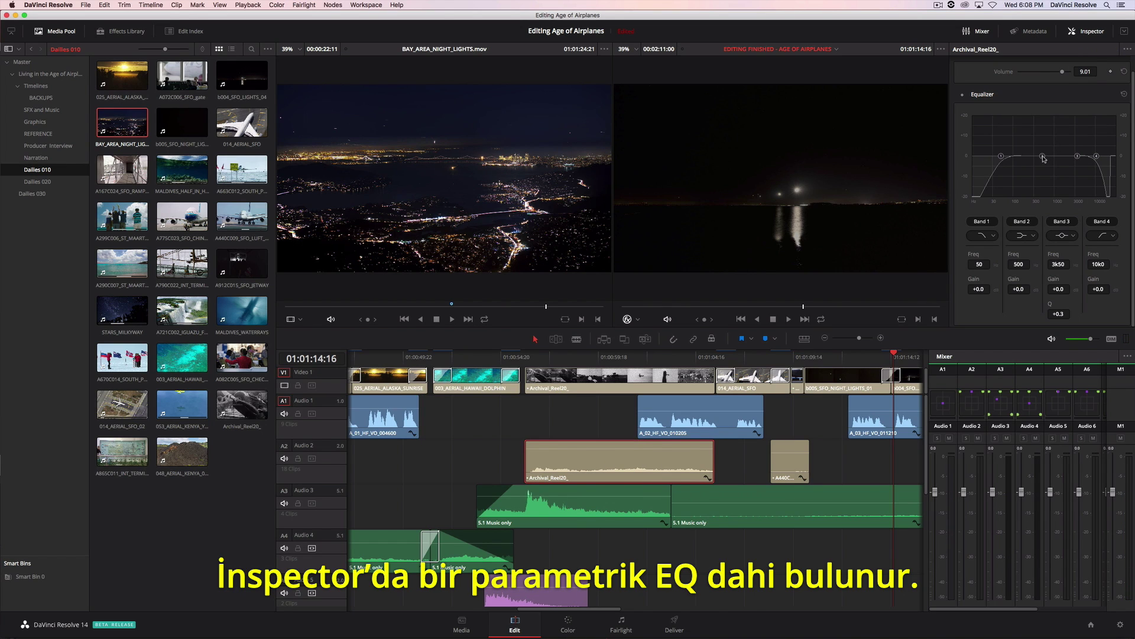
drag(1078, 155, 1079, 158)
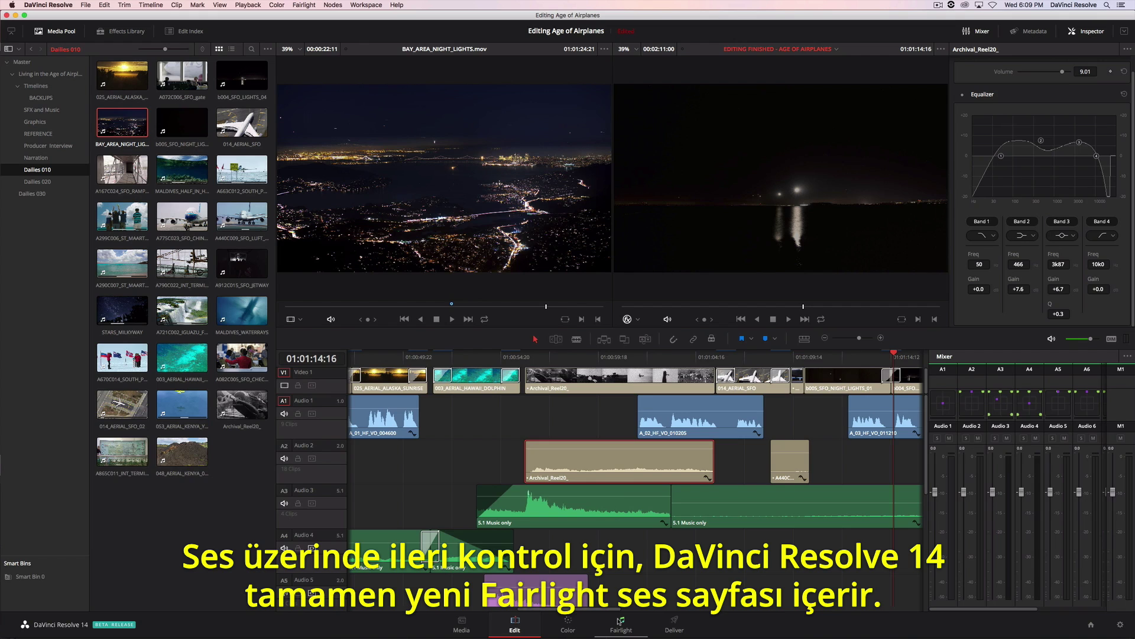
Step: Play the timeline on the Fairlight page and enlarge the track display
click(599, 618)
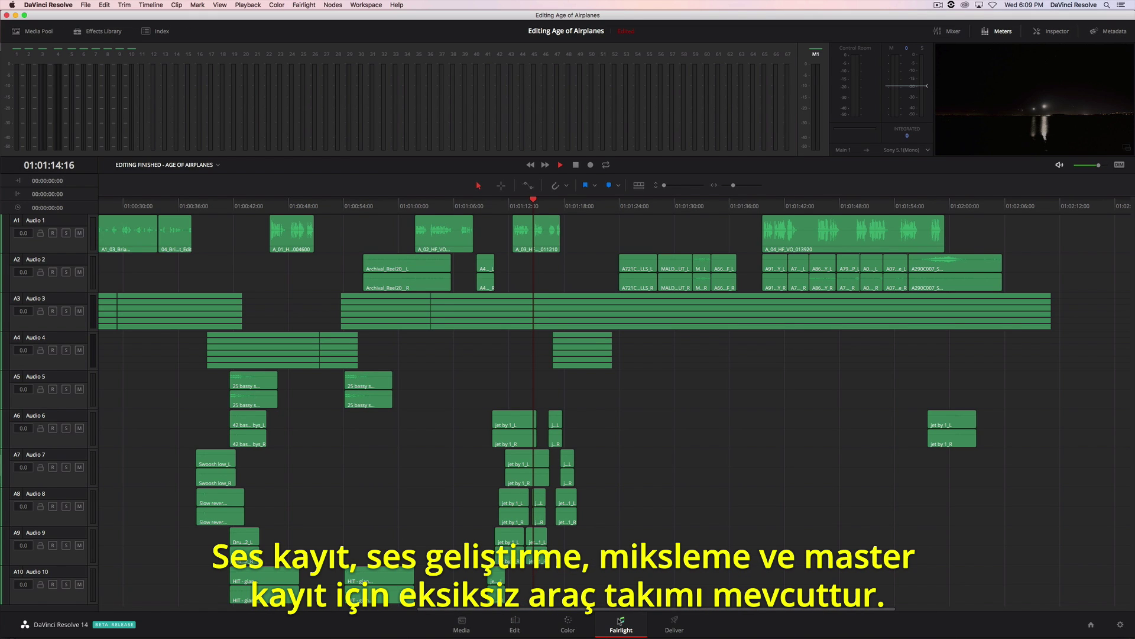
key(space)
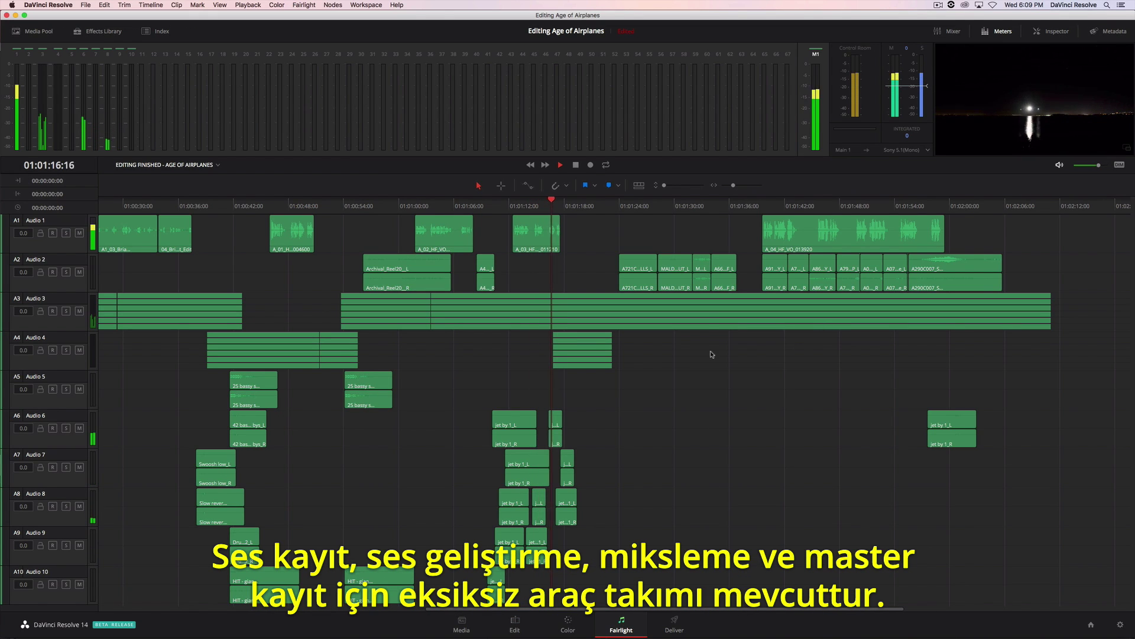
drag(664, 186, 735, 187)
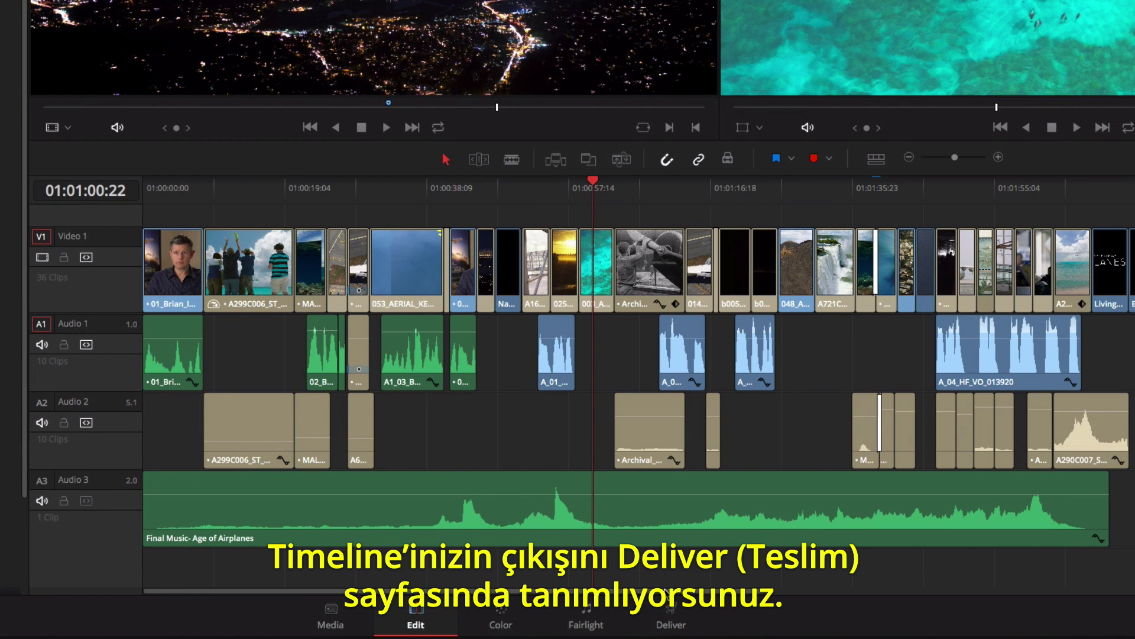
Step: On the Deliver page, browse the render presets and choose Vimeo 1080p for the finished timeline
click(677, 615)
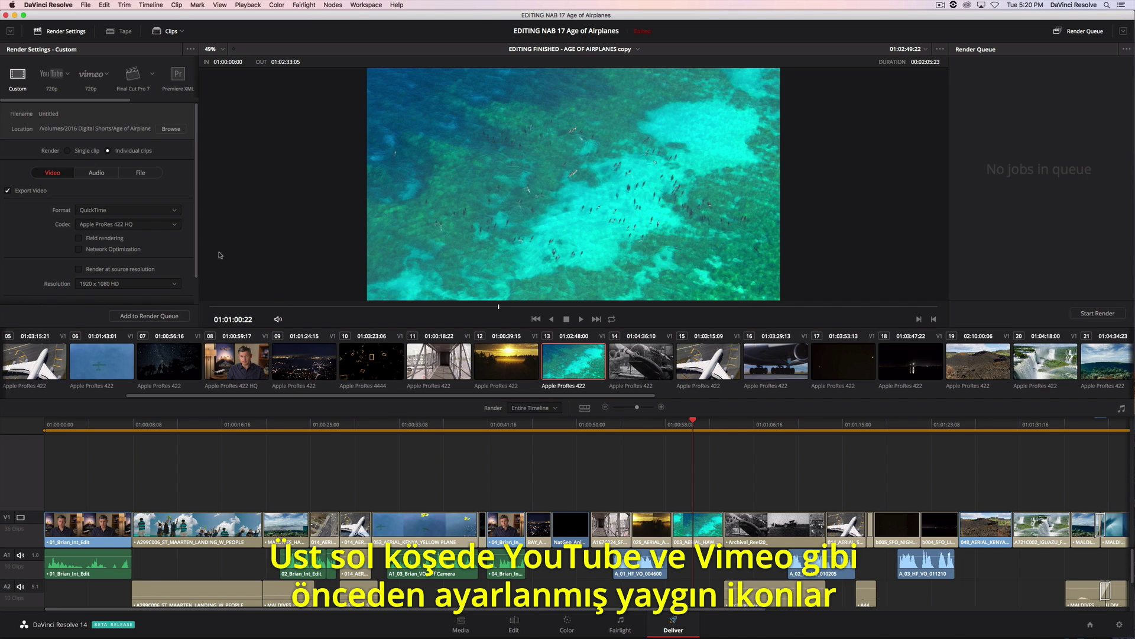
drag(91, 100, 140, 102)
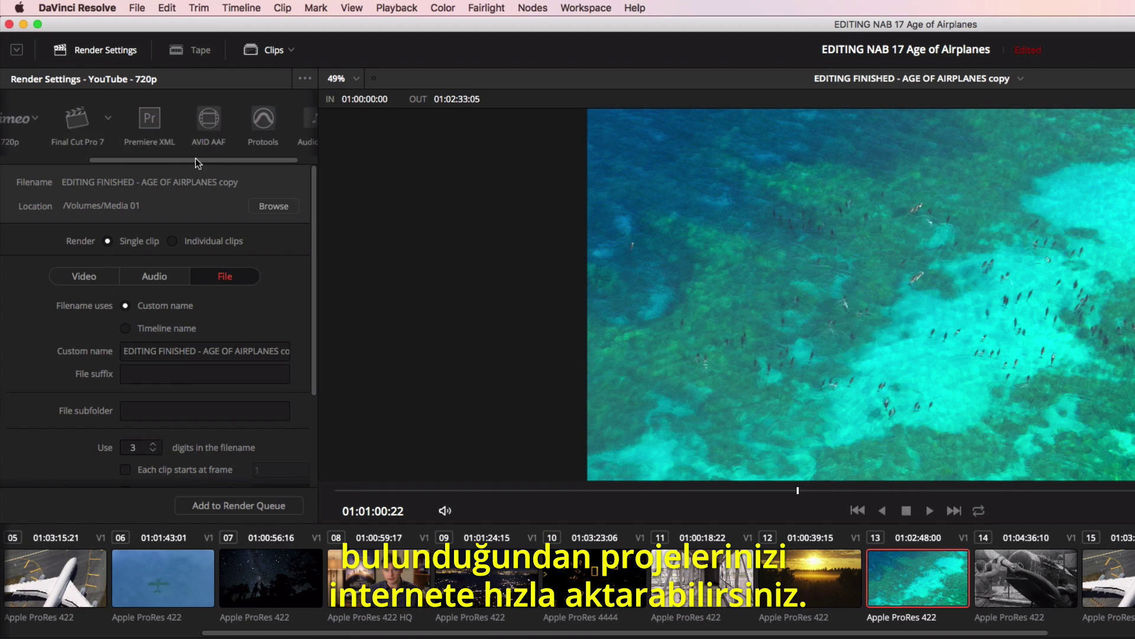
drag(121, 99, 69, 102)
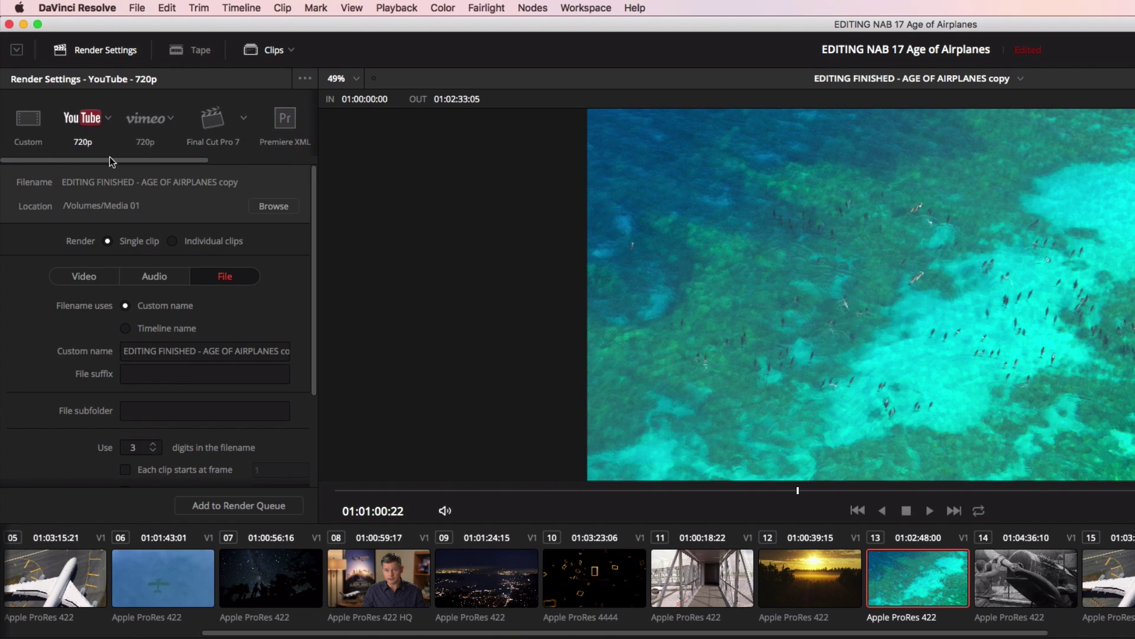
click(170, 118)
click(152, 156)
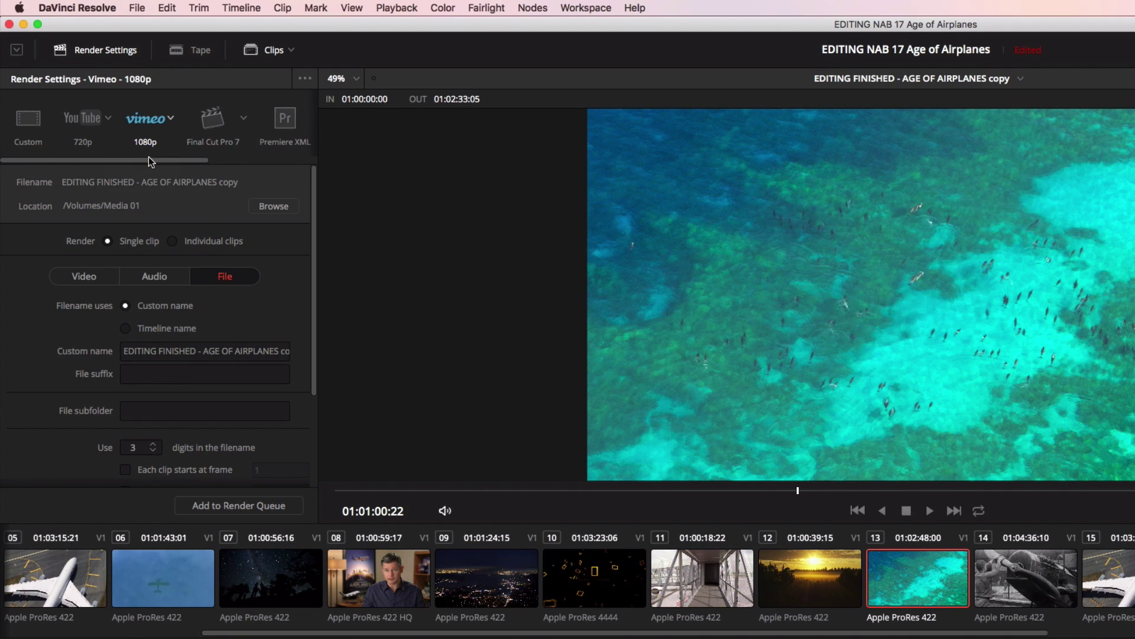
Step: Review the Vimeo preset's video, audio and file settings and add the timeline to the render queue
click(102, 280)
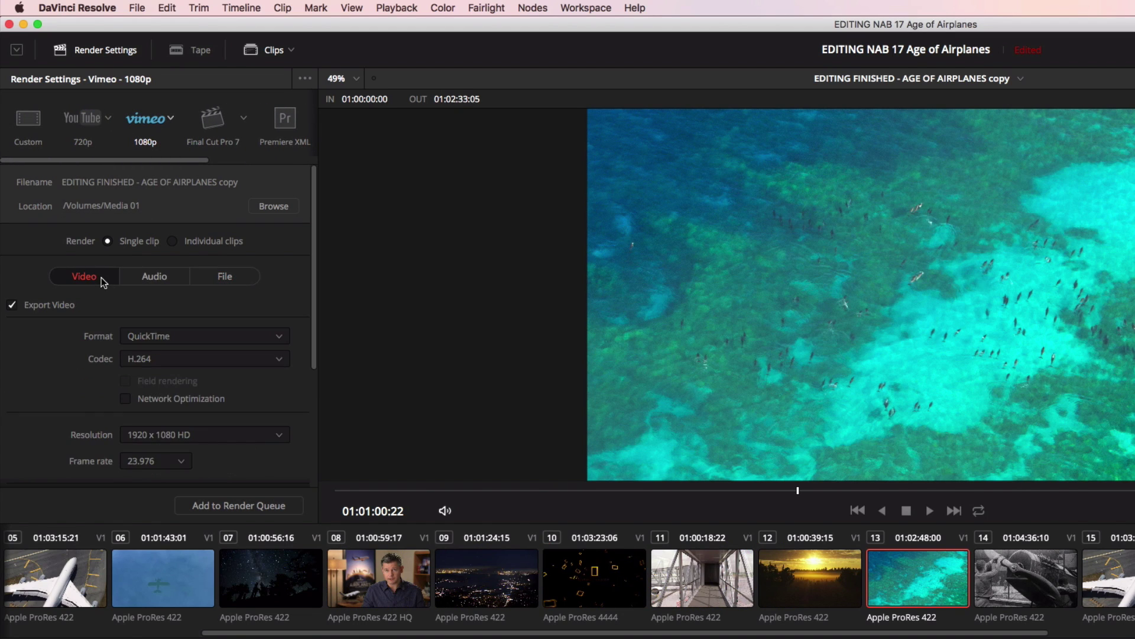
click(143, 279)
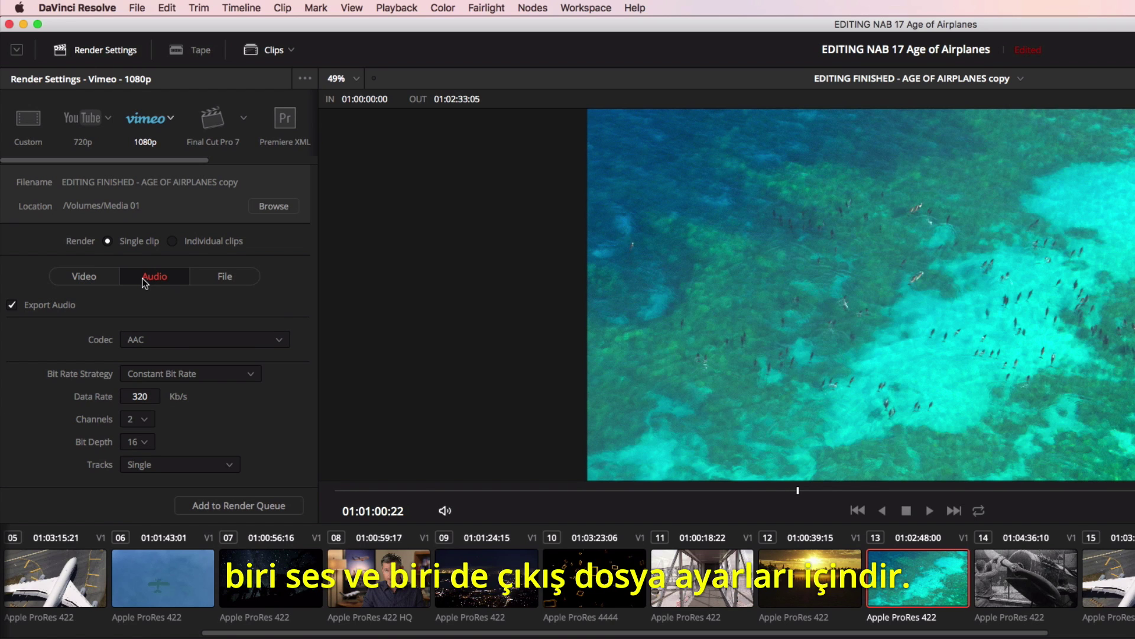
click(213, 277)
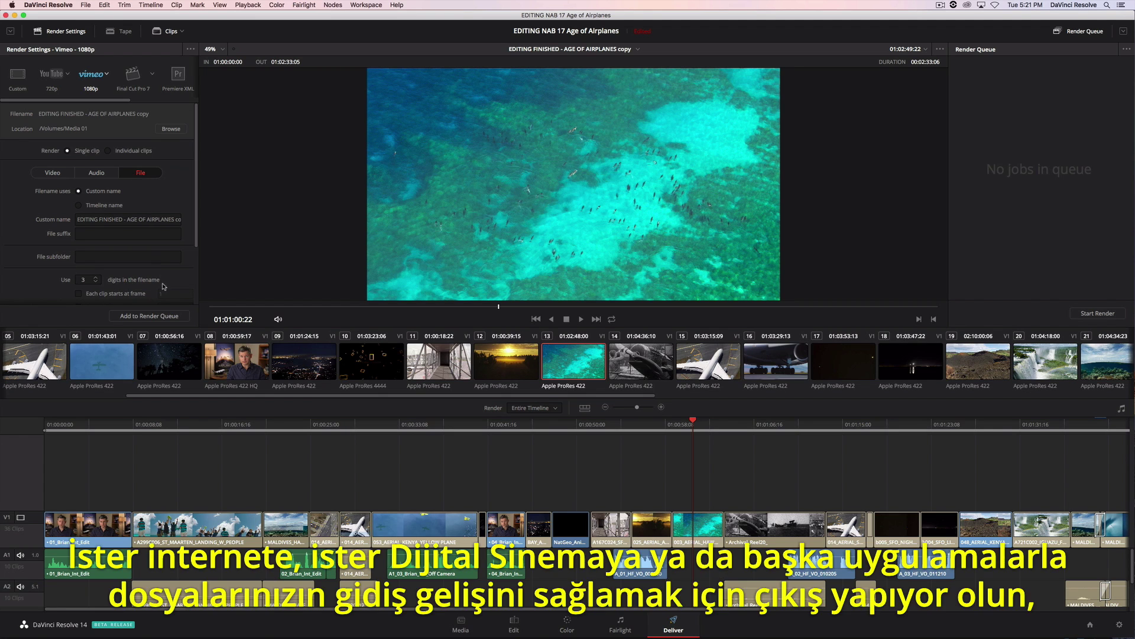
click(163, 316)
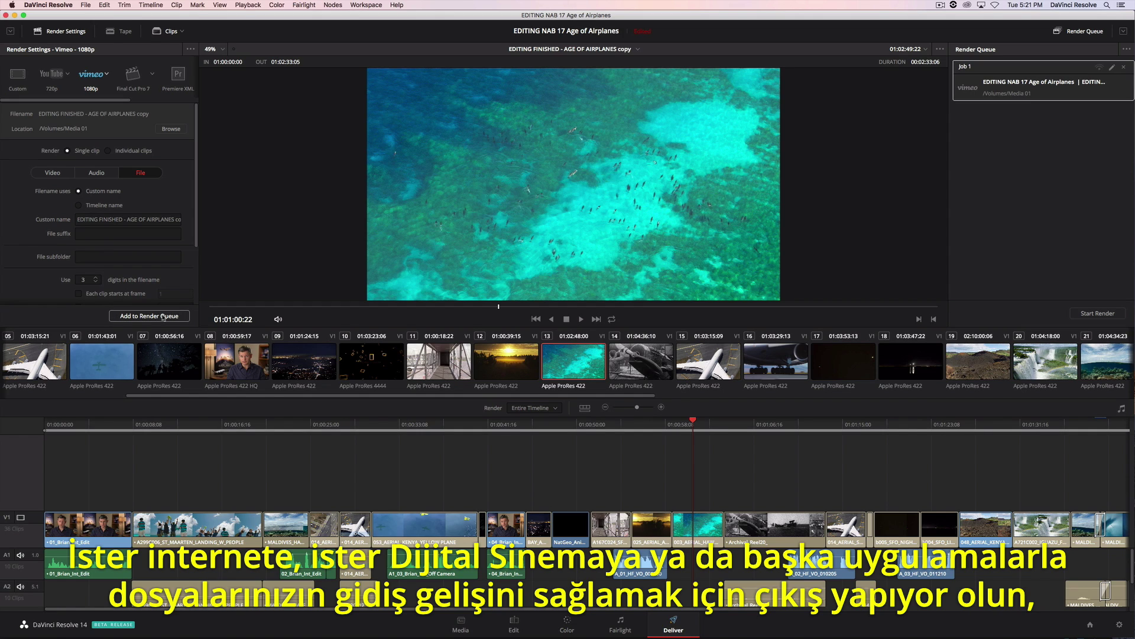